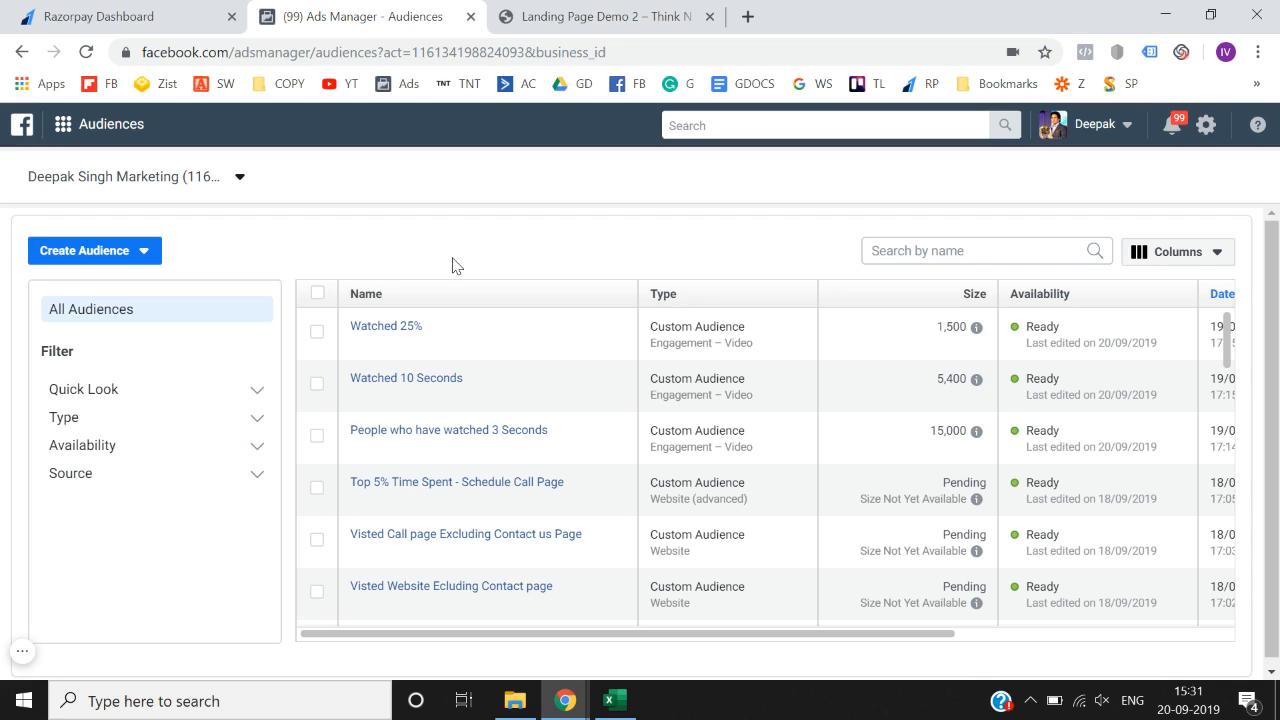
# - Open the Custom Audience source chooser and scroll down to the Video, Lead form and Facebook Page sources
pyautogui.click(140, 256)
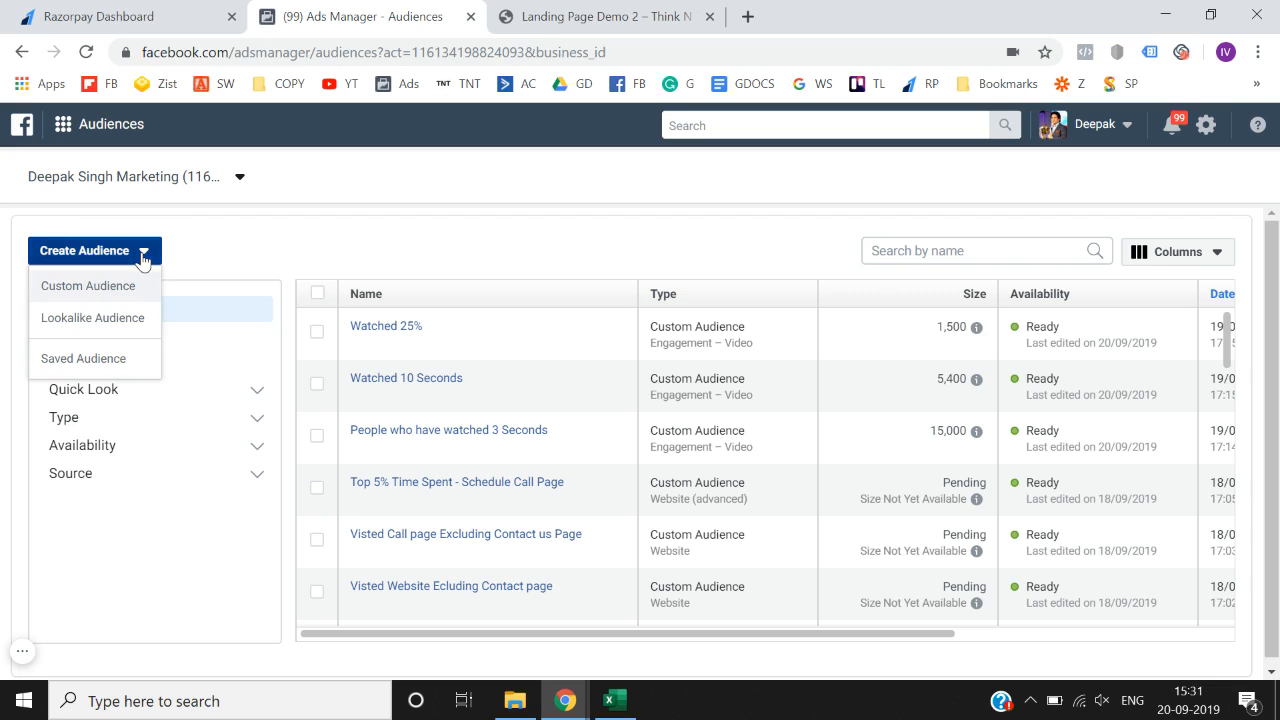
pyautogui.click(134, 285)
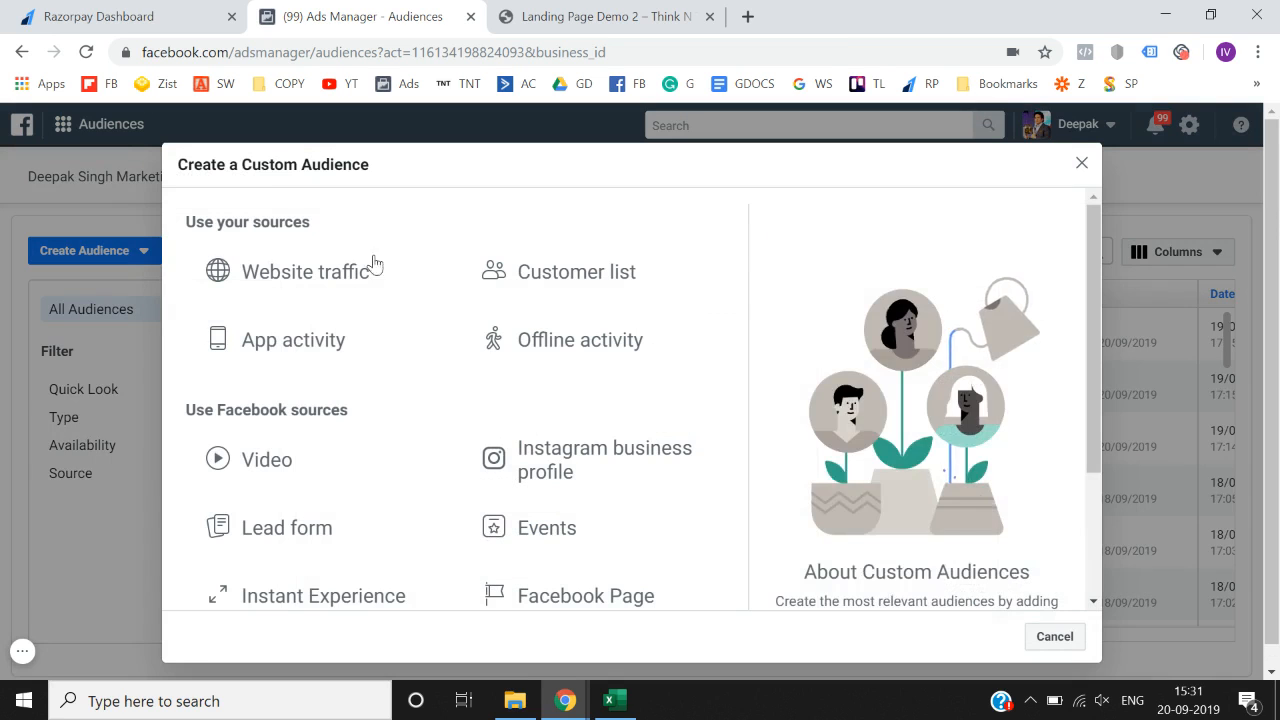
pyautogui.click(1081, 163)
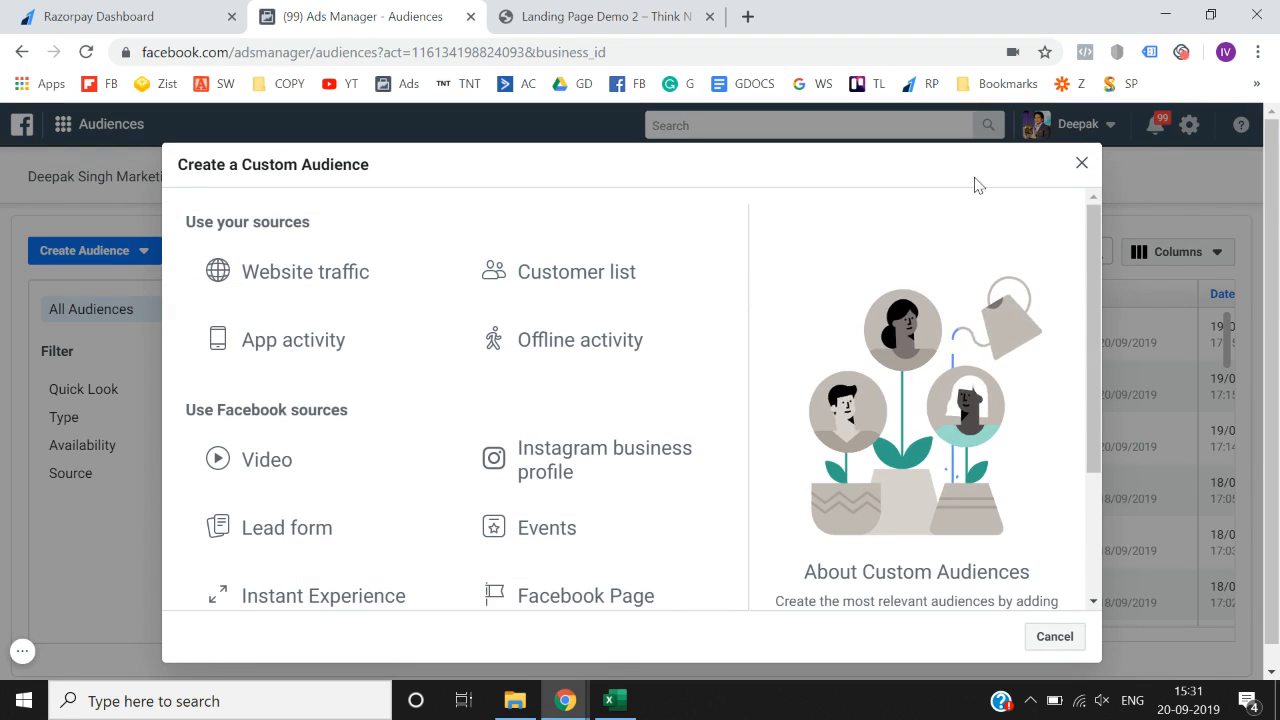
pyautogui.click(110, 257)
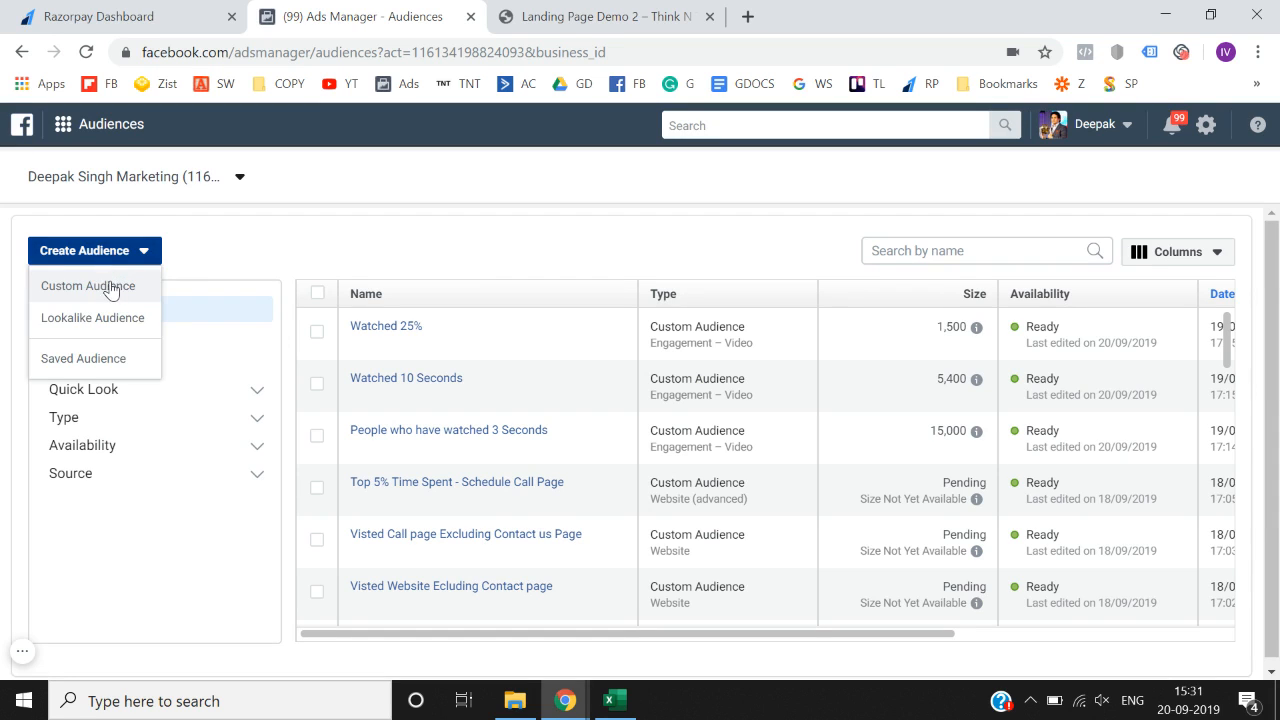
pyautogui.click(110, 287)
pyautogui.scroll(-2, 349, 383)
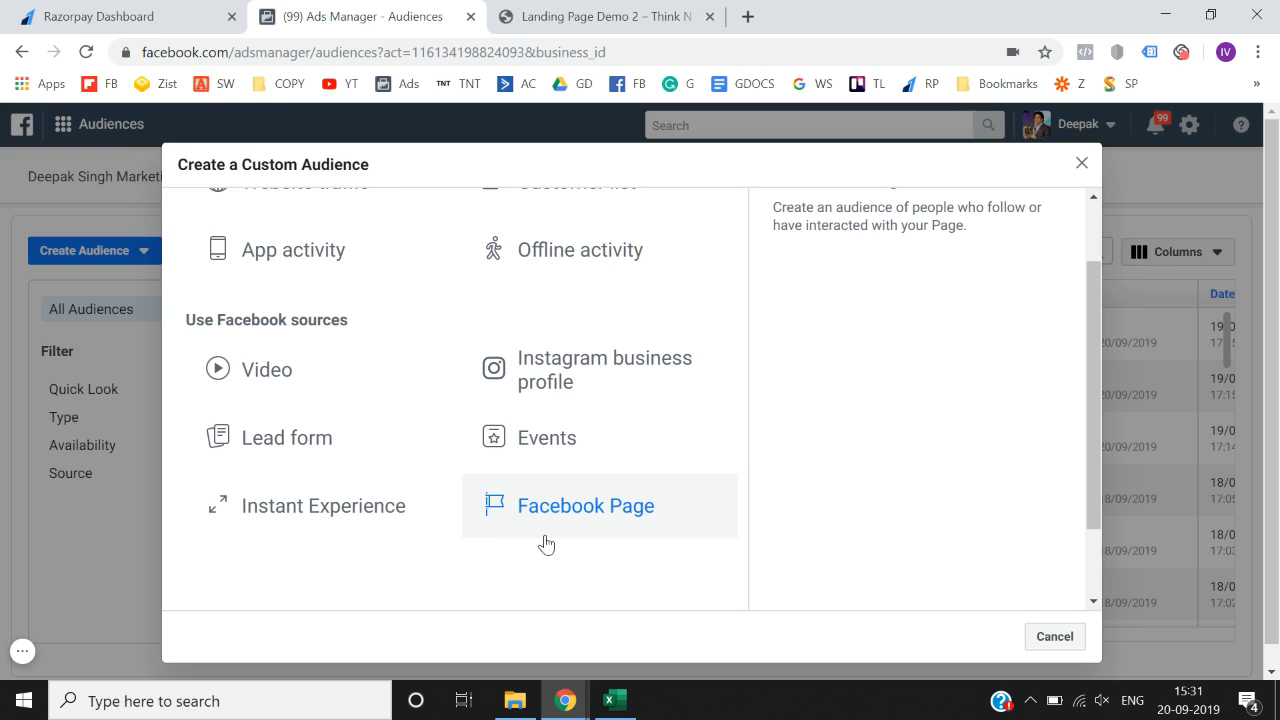
# - Start a Facebook Page audience on the personal page, targeting everyone who engaged in 365 days
pyautogui.click(598, 530)
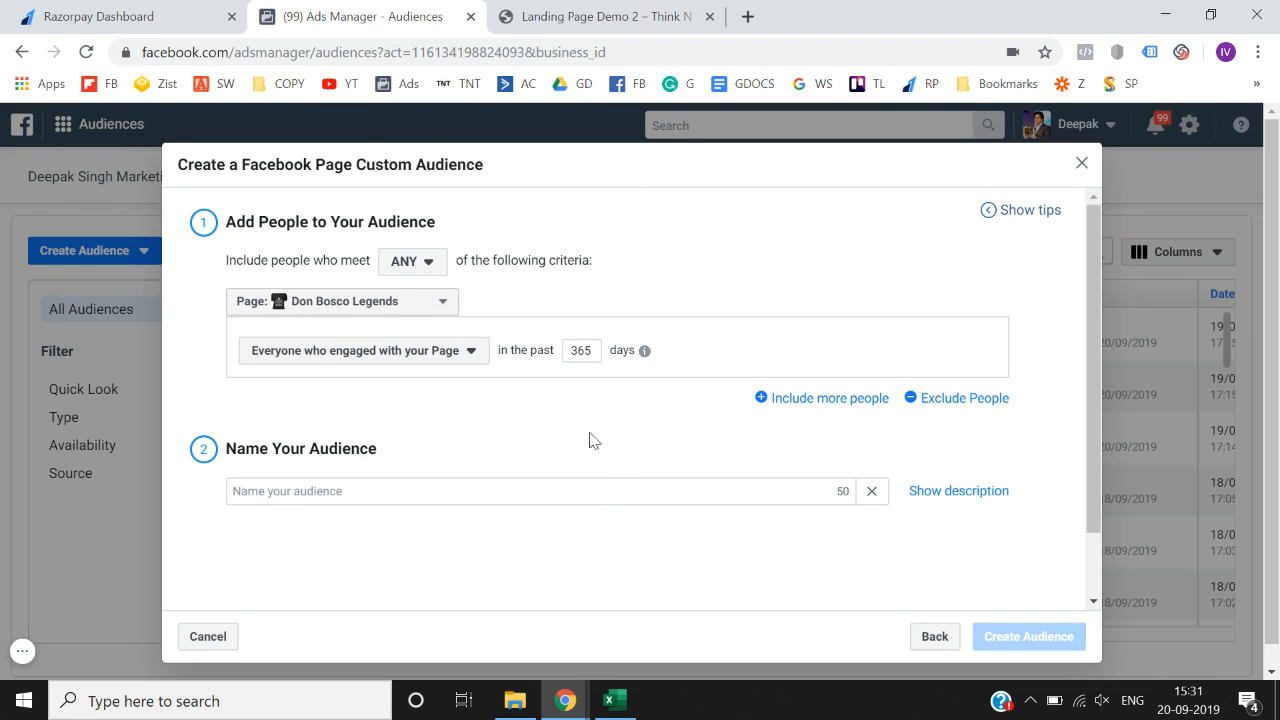
pyautogui.click(405, 305)
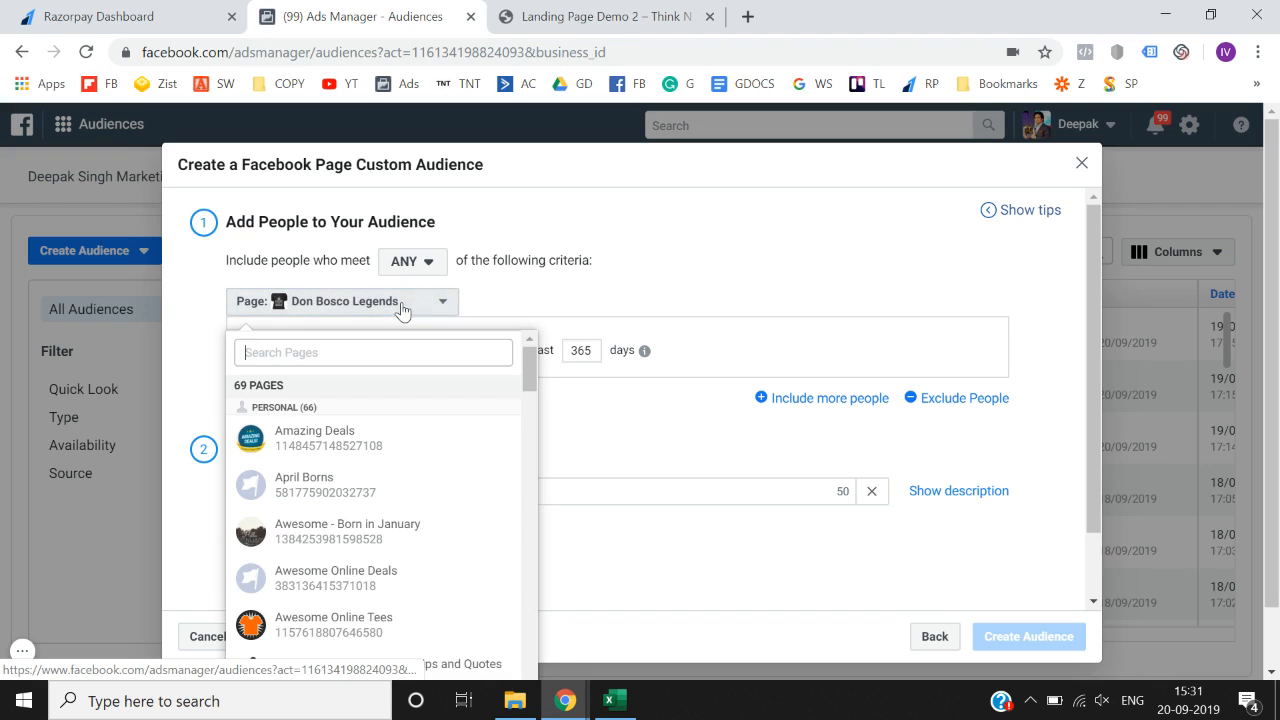
pyautogui.write('deepak')
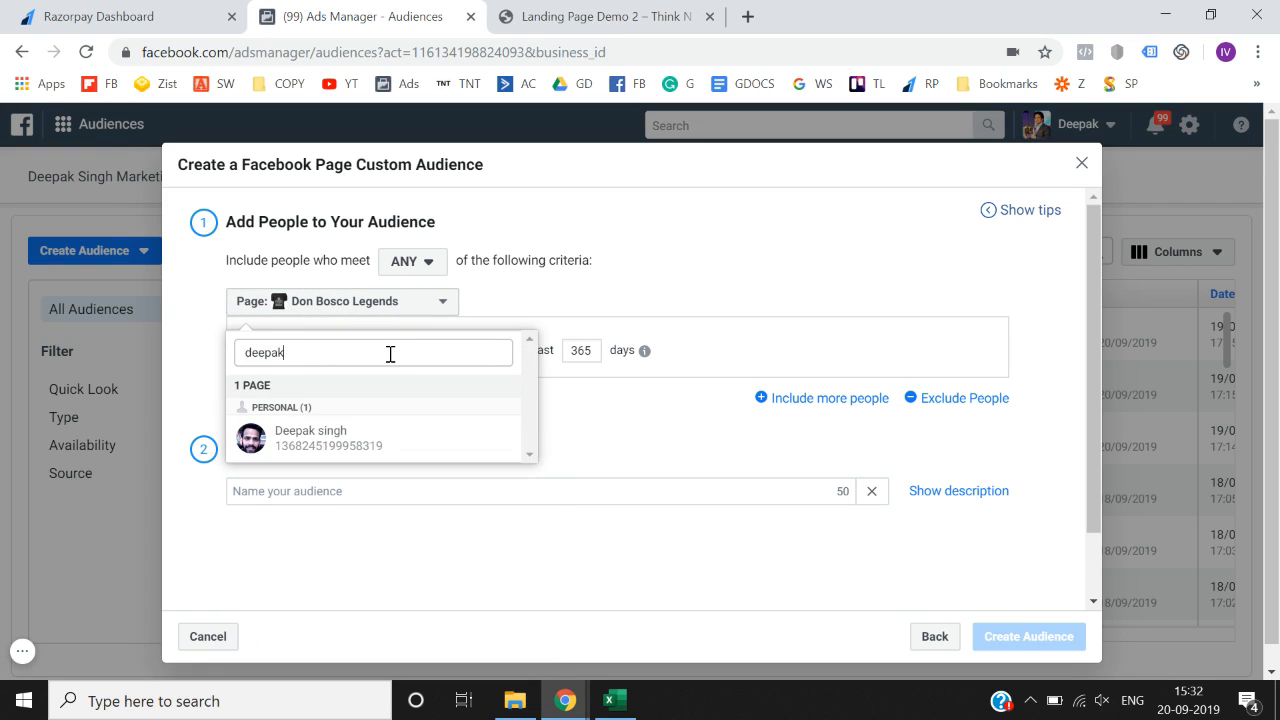
pyautogui.click(358, 432)
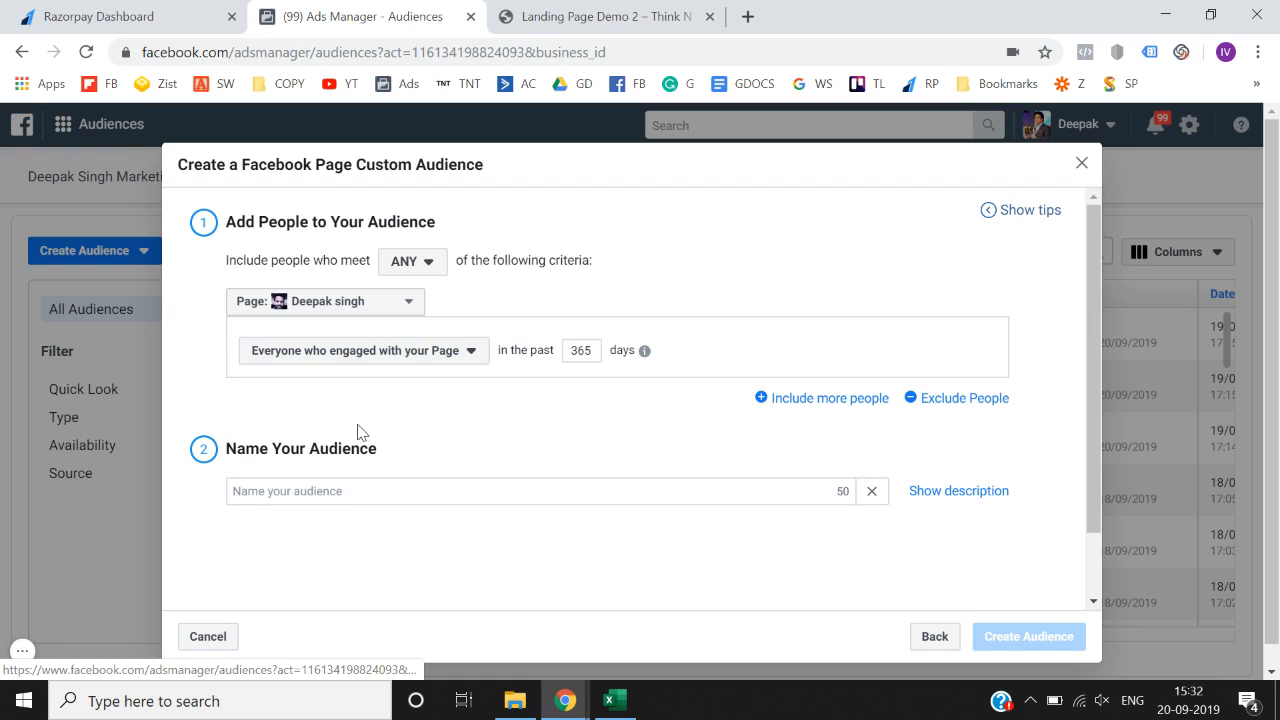
pyautogui.click(408, 366)
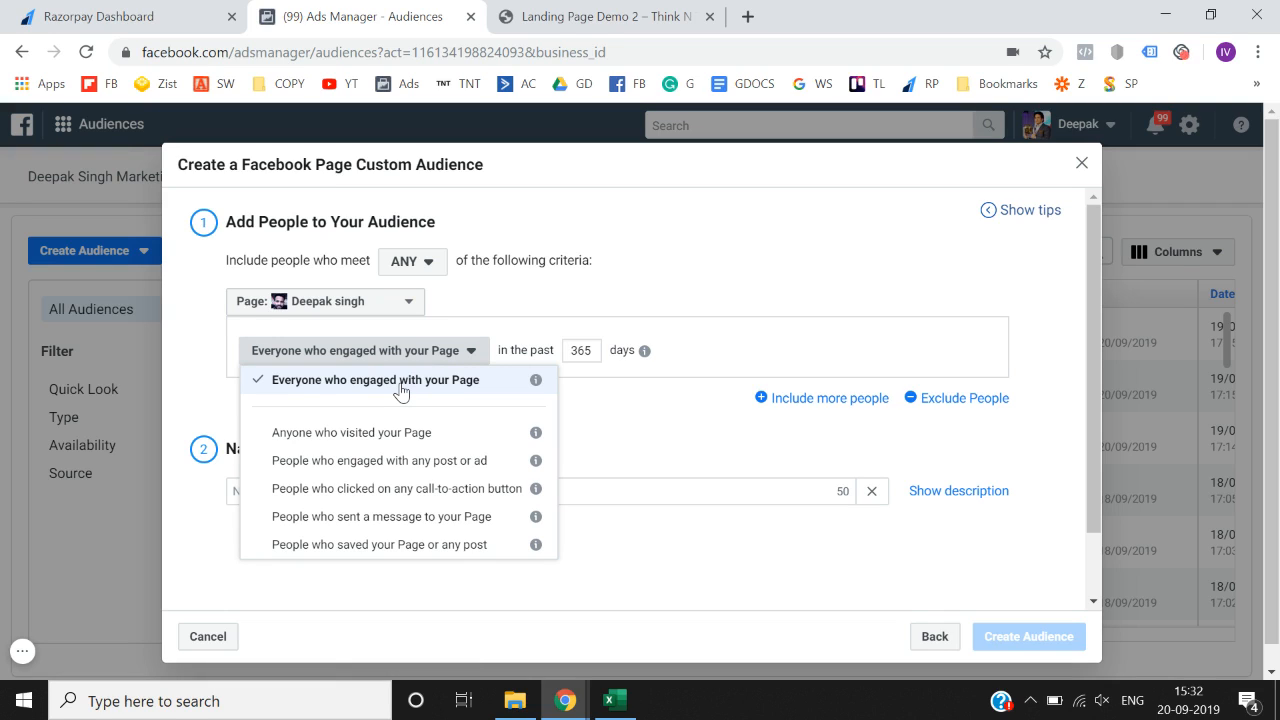
pyautogui.click(401, 390)
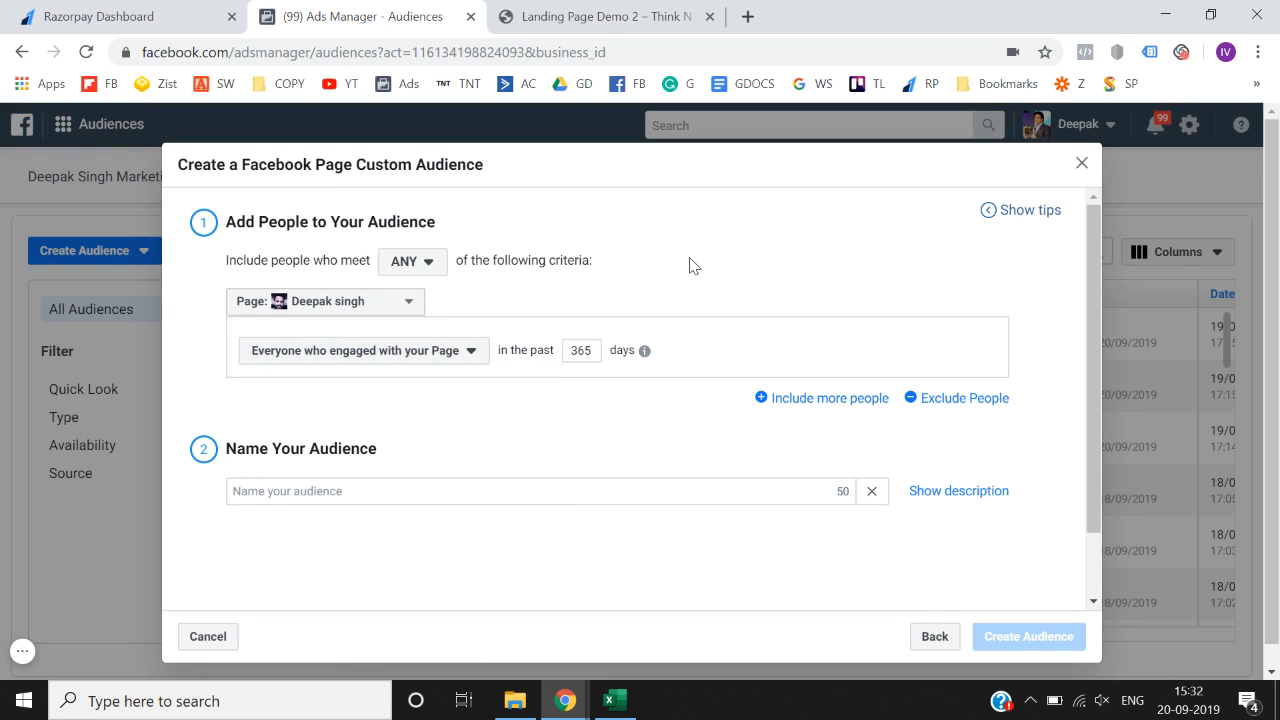
pyautogui.doubleClick(592, 357)
# - Try the Page visitors and post/ad engagers criteria, then settle on call-to-action button clickers
pyautogui.click(488, 494)
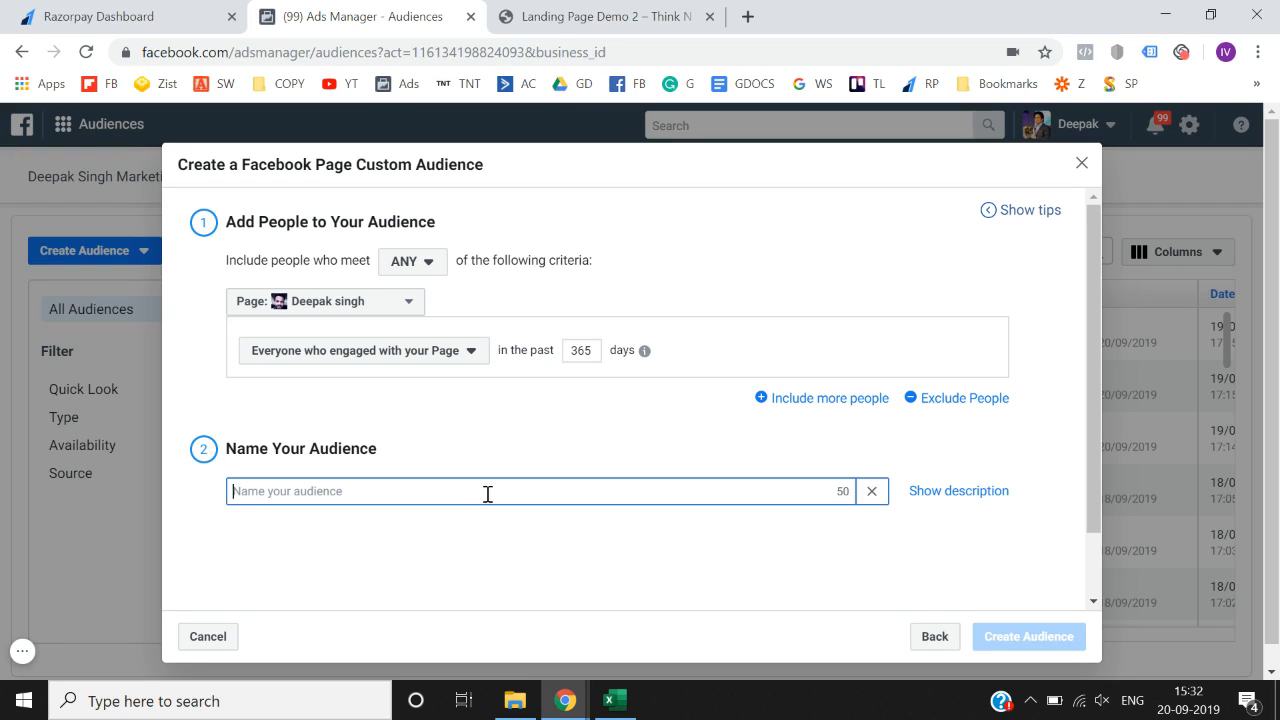
pyautogui.click(461, 352)
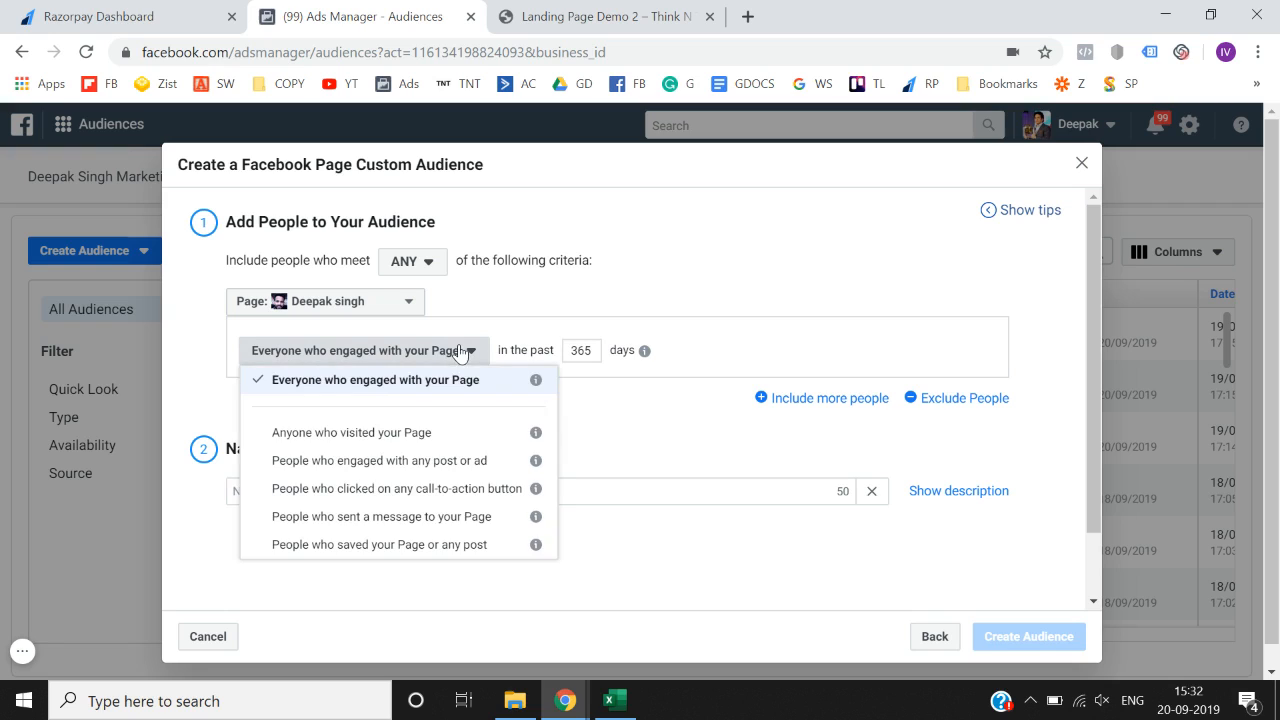
pyautogui.click(410, 436)
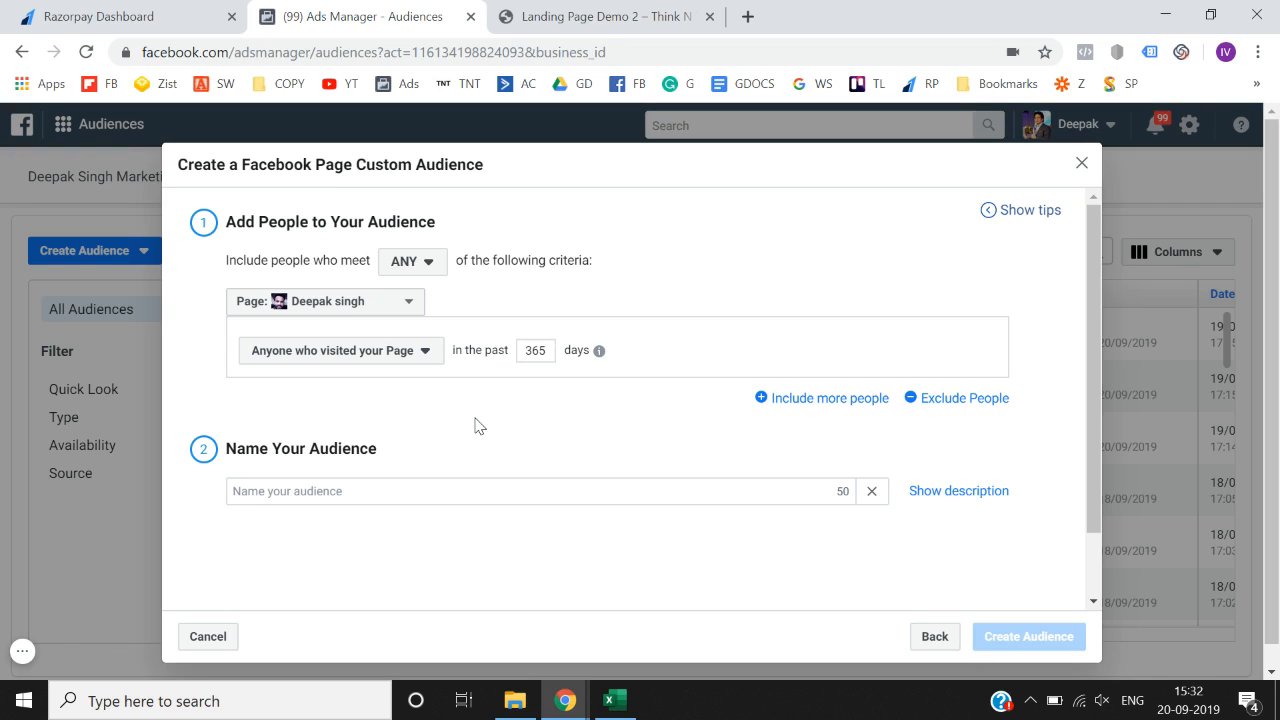
pyautogui.click(394, 358)
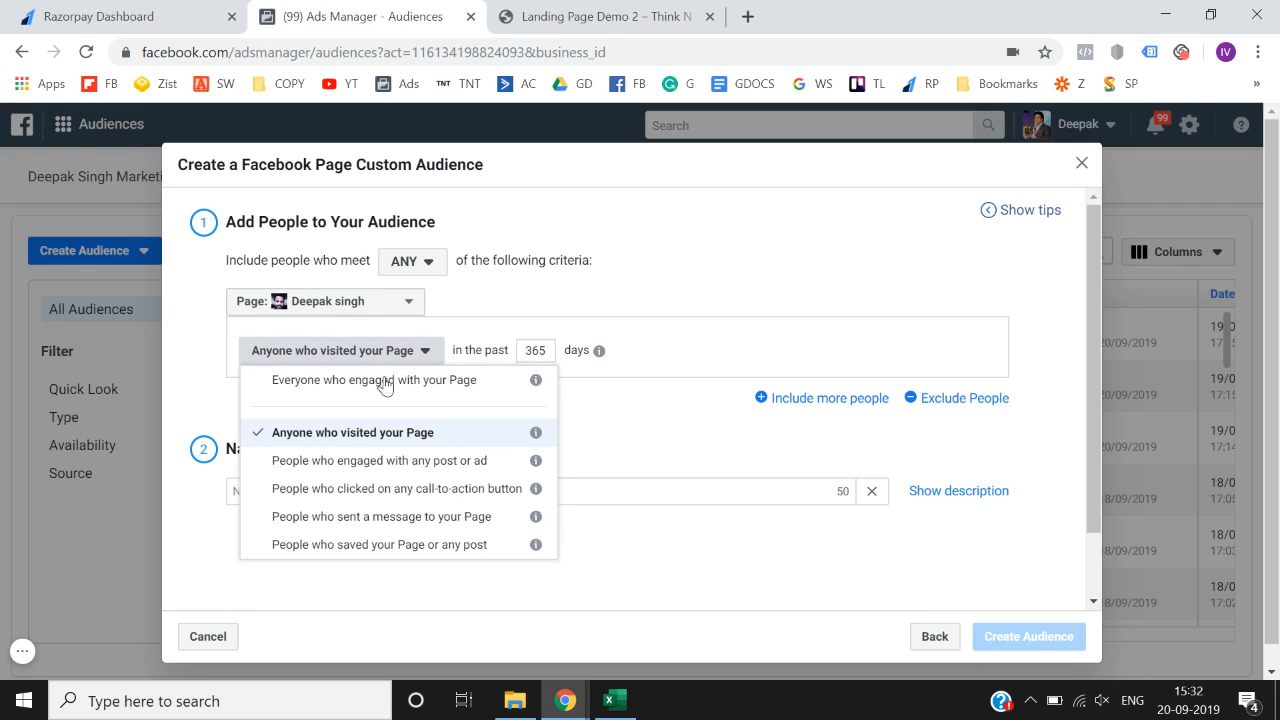
pyautogui.click(367, 462)
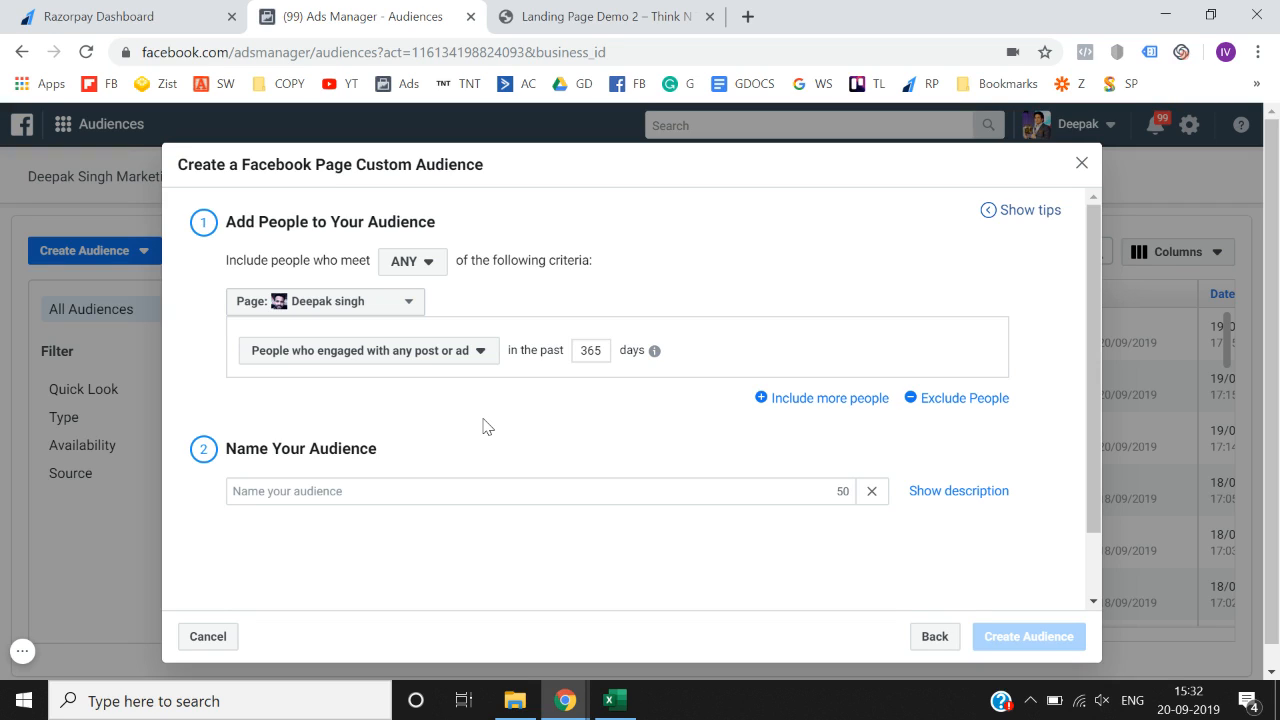
pyautogui.click(477, 358)
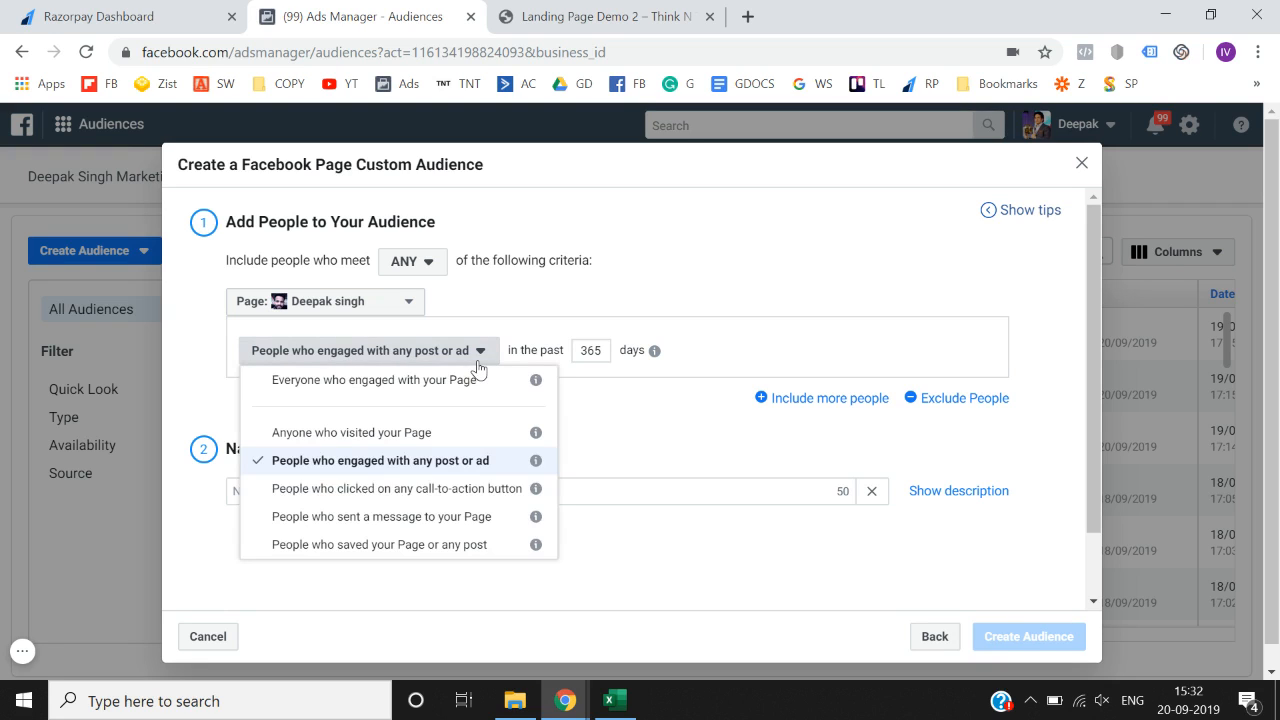
pyautogui.click(452, 492)
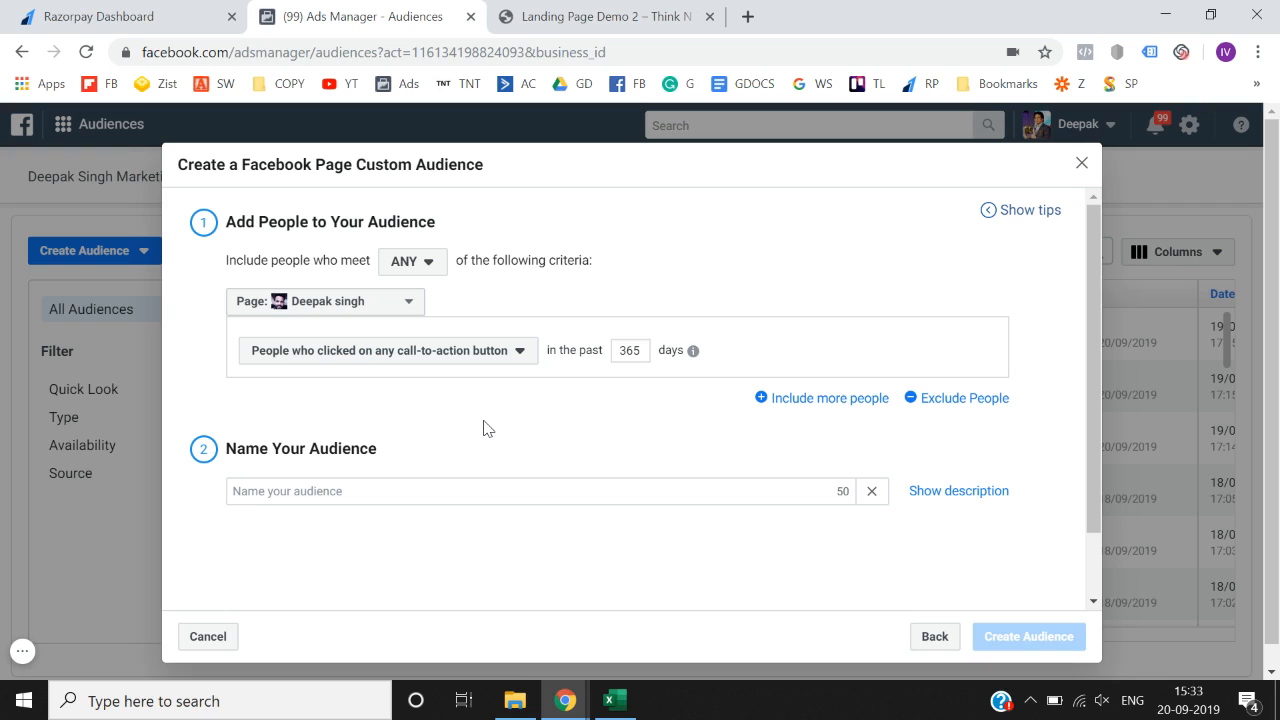
# - Try the message senders criterion, then target people who saved the Page or any post
pyautogui.click(507, 358)
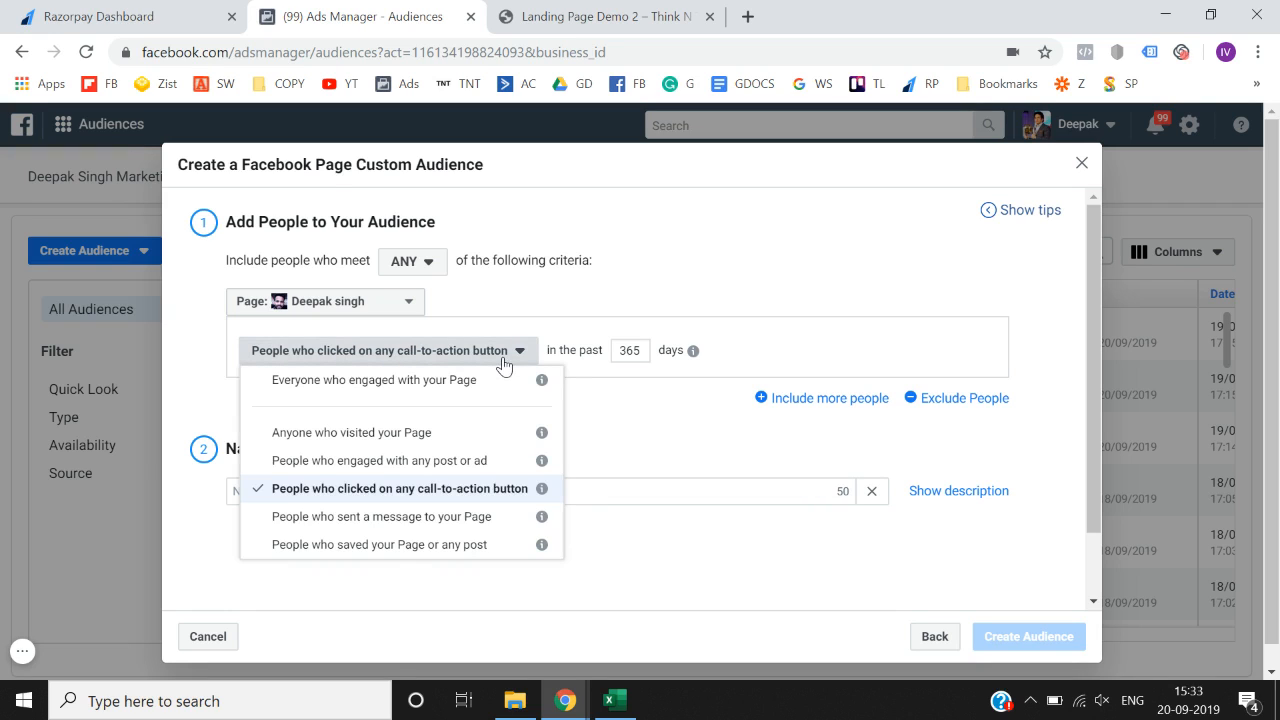
pyautogui.click(416, 524)
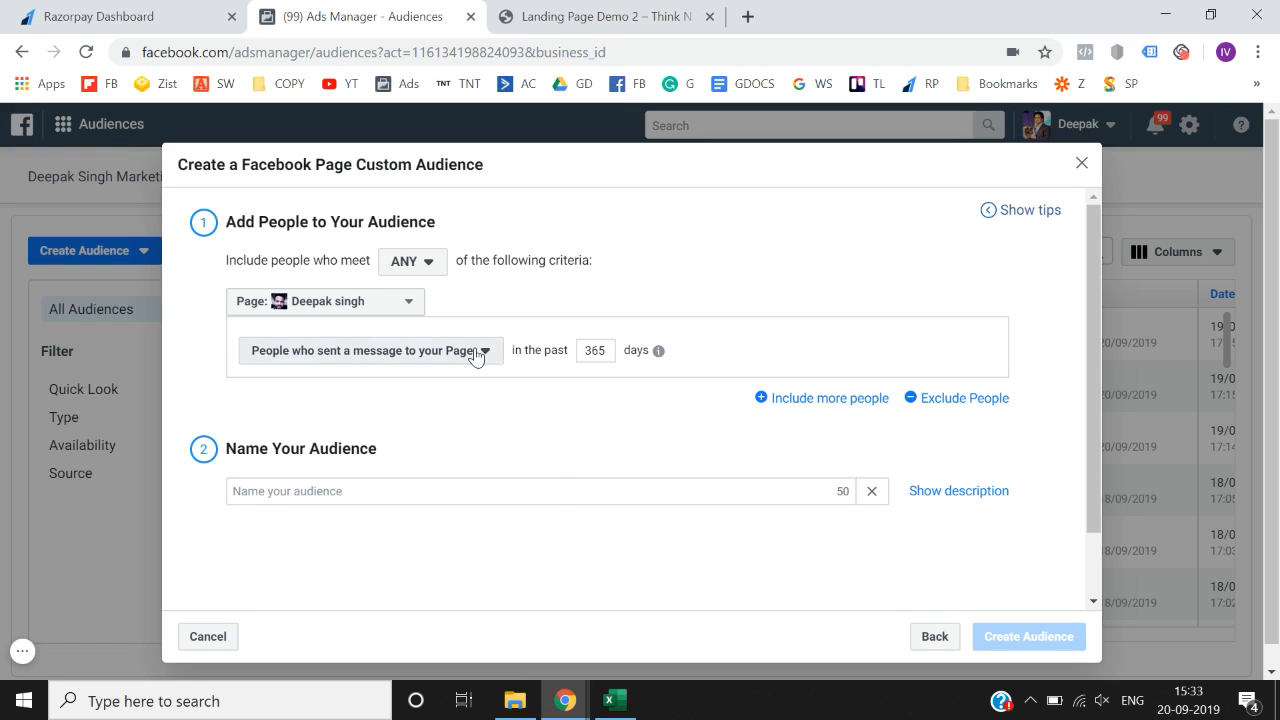
pyautogui.click(476, 354)
pyautogui.click(405, 546)
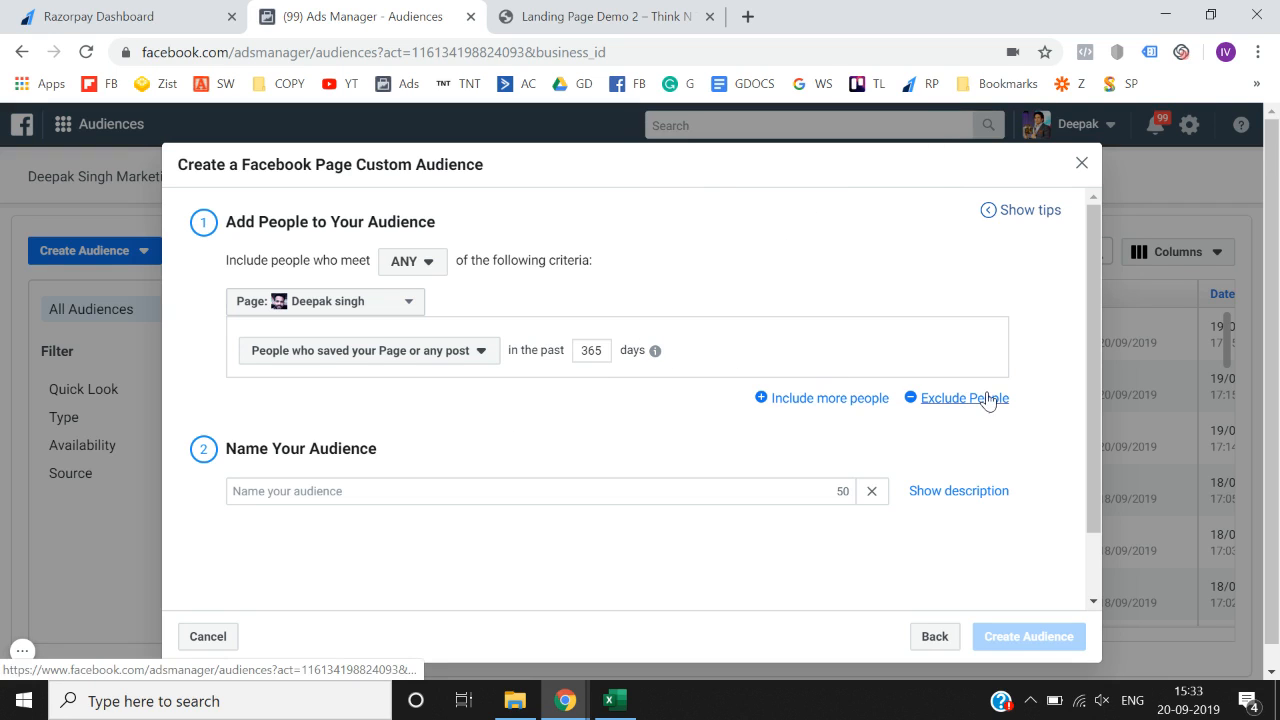
# - Change the included criterion to people who sent the Page a message
pyautogui.click(843, 399)
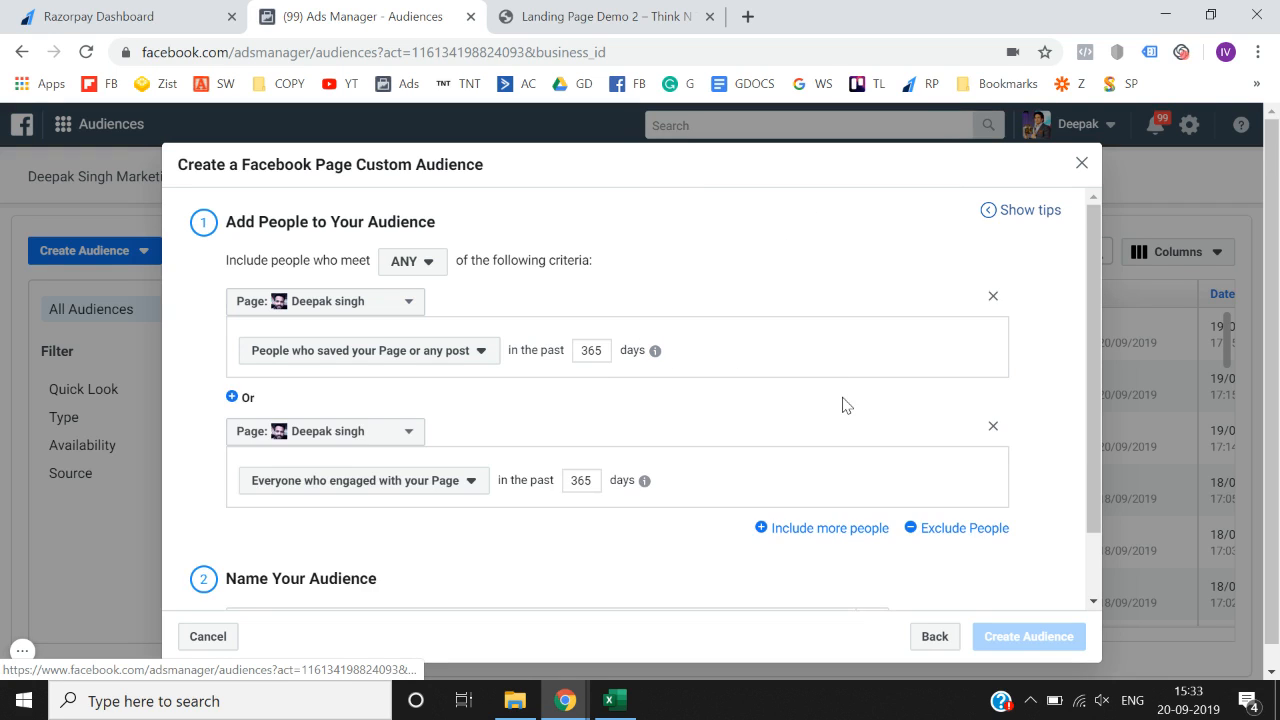
pyautogui.click(988, 432)
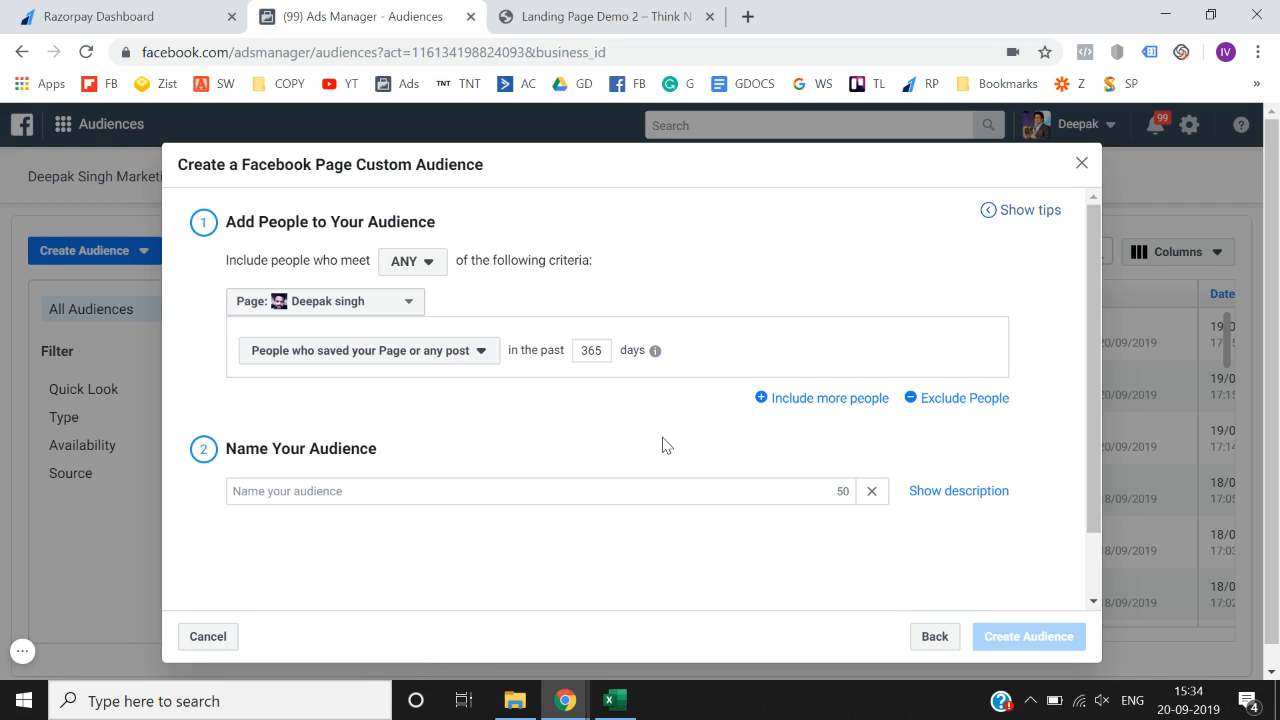
pyautogui.click(441, 361)
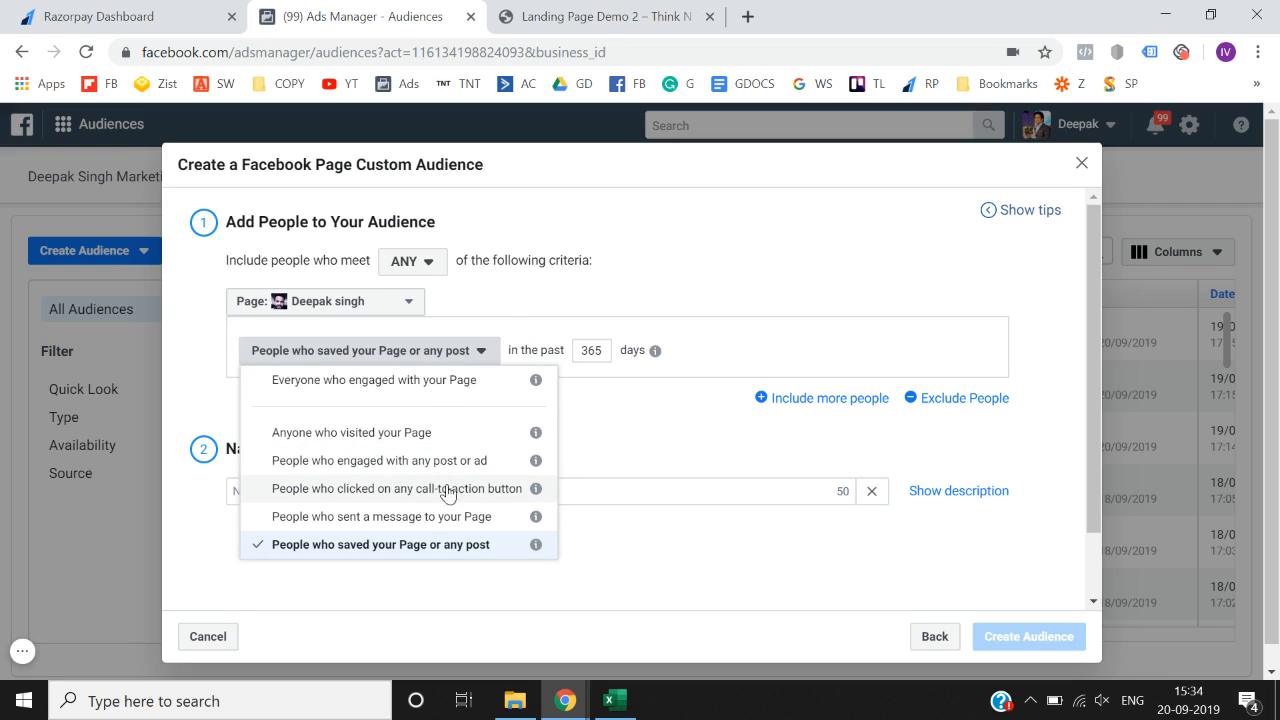
pyautogui.click(446, 518)
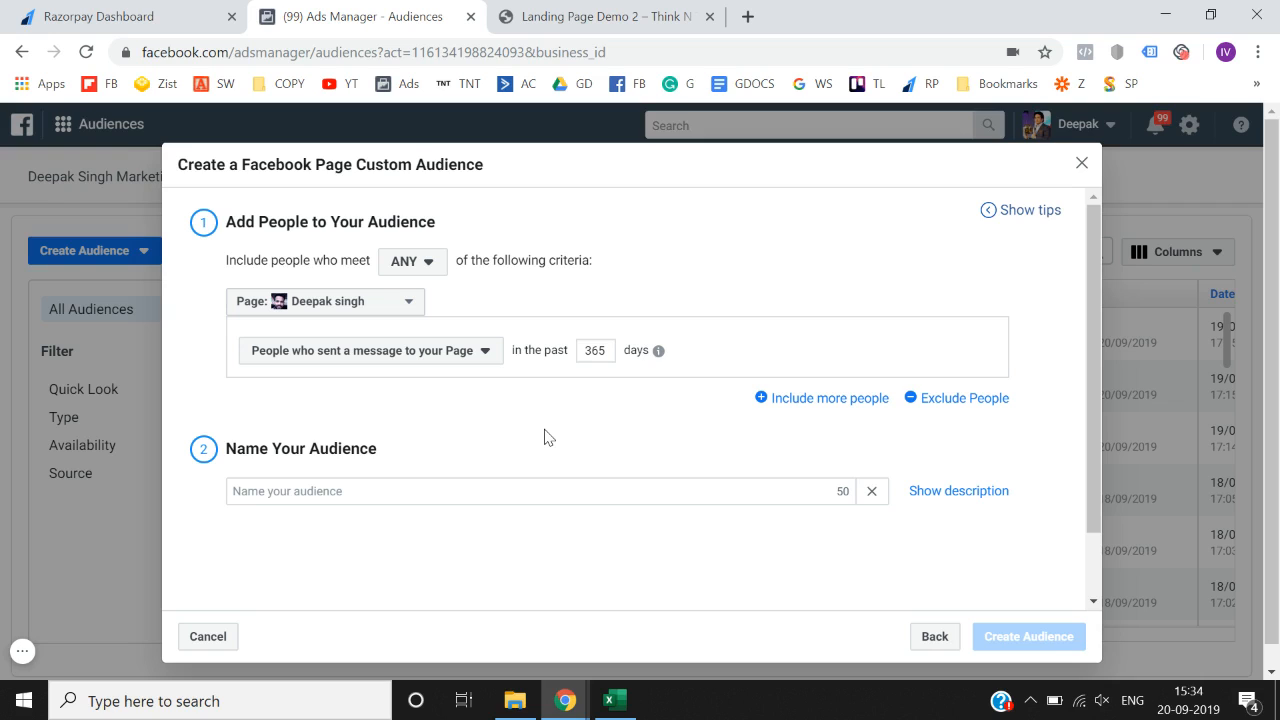
# - Add a second call-to-action clickers criterion, review it, then remove it again
pyautogui.click(808, 398)
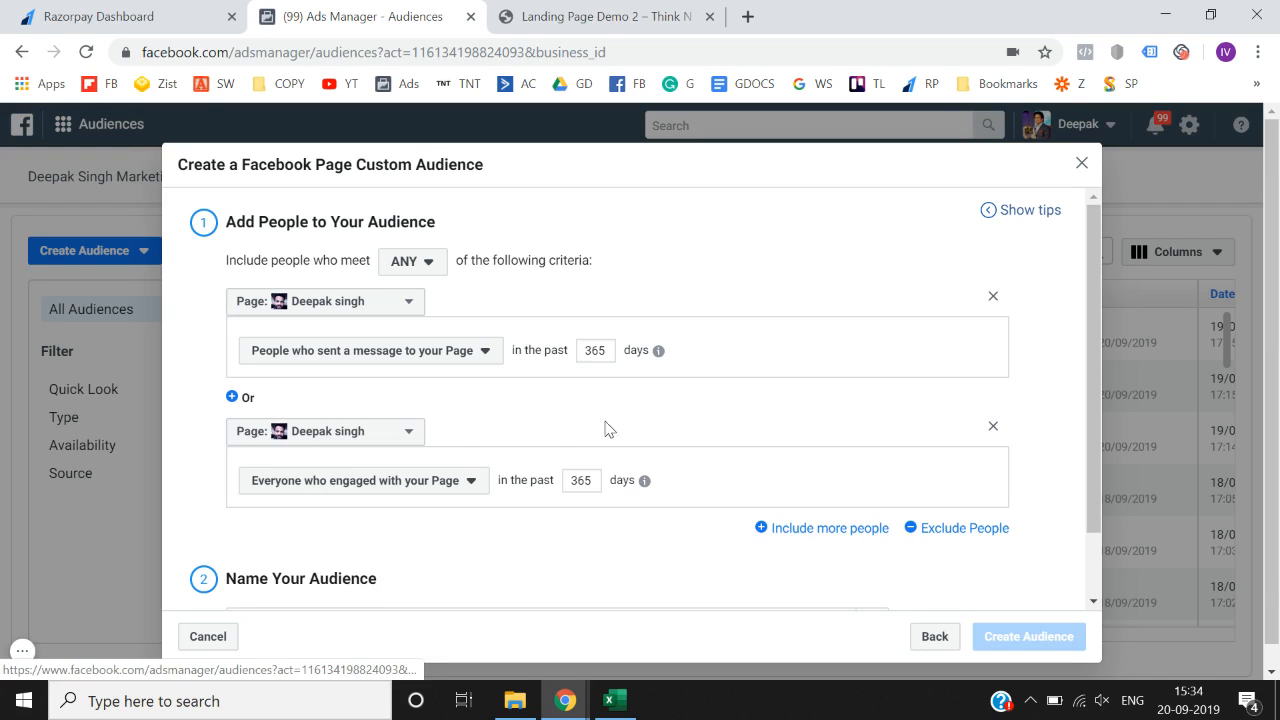
pyautogui.click(393, 481)
pyautogui.click(452, 395)
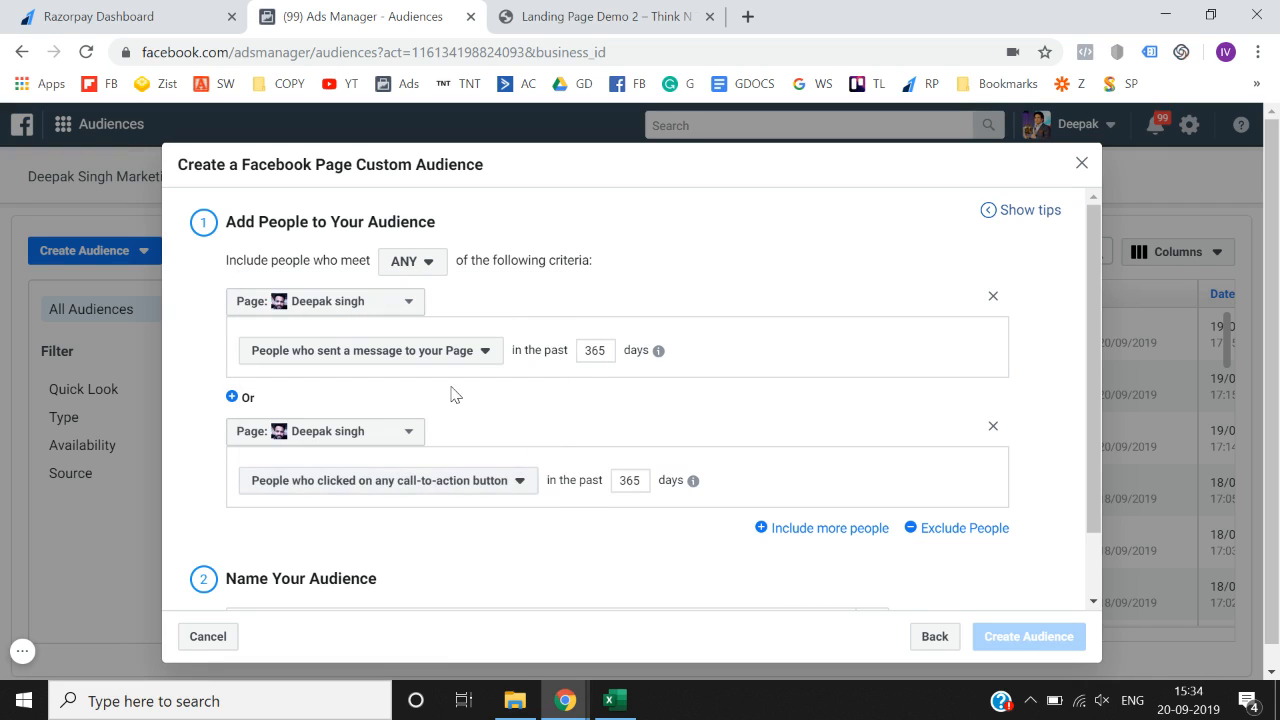
pyautogui.scroll(-1, 571, 514)
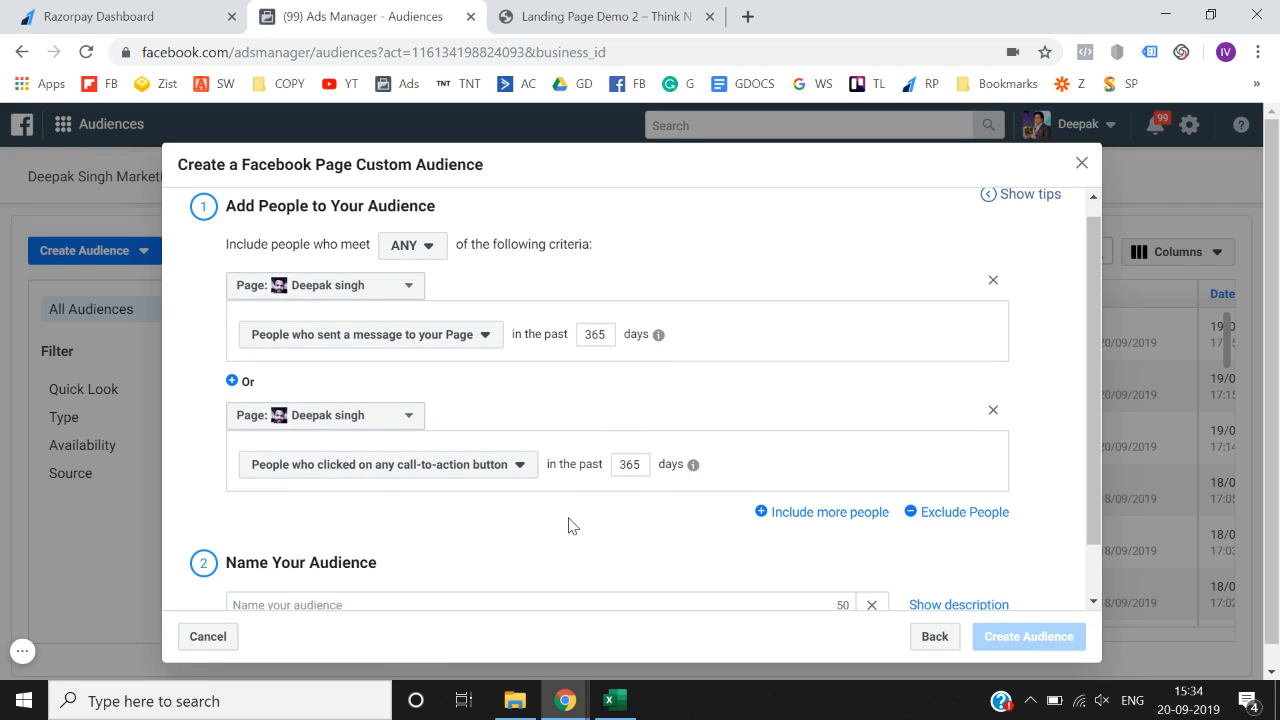
pyautogui.scroll(1, 571, 526)
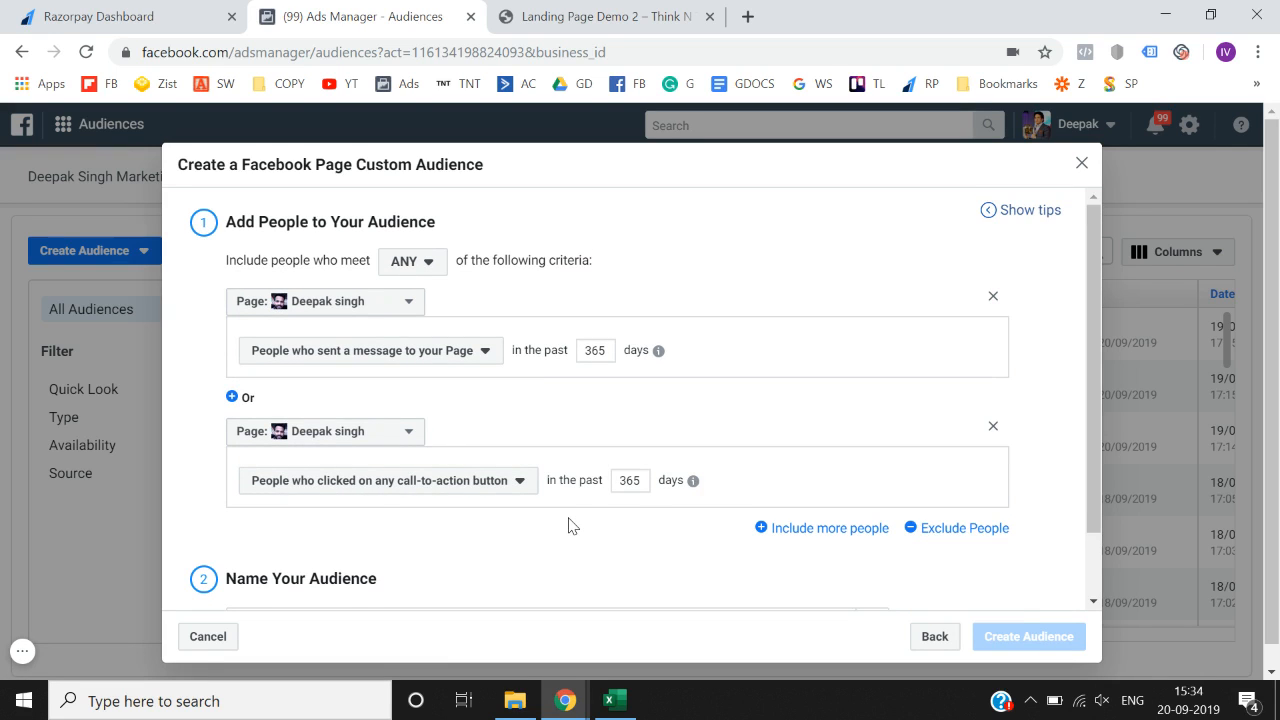
pyautogui.scroll(-2, 571, 526)
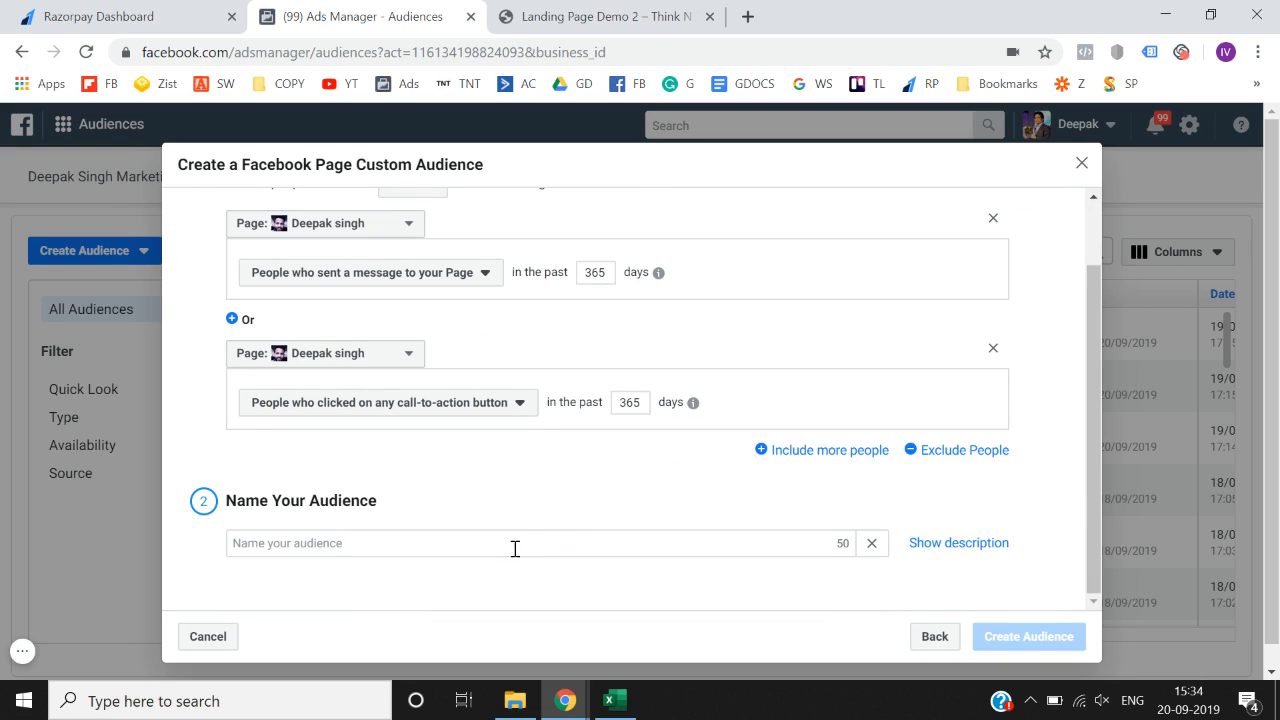
pyautogui.scroll(2, 514, 550)
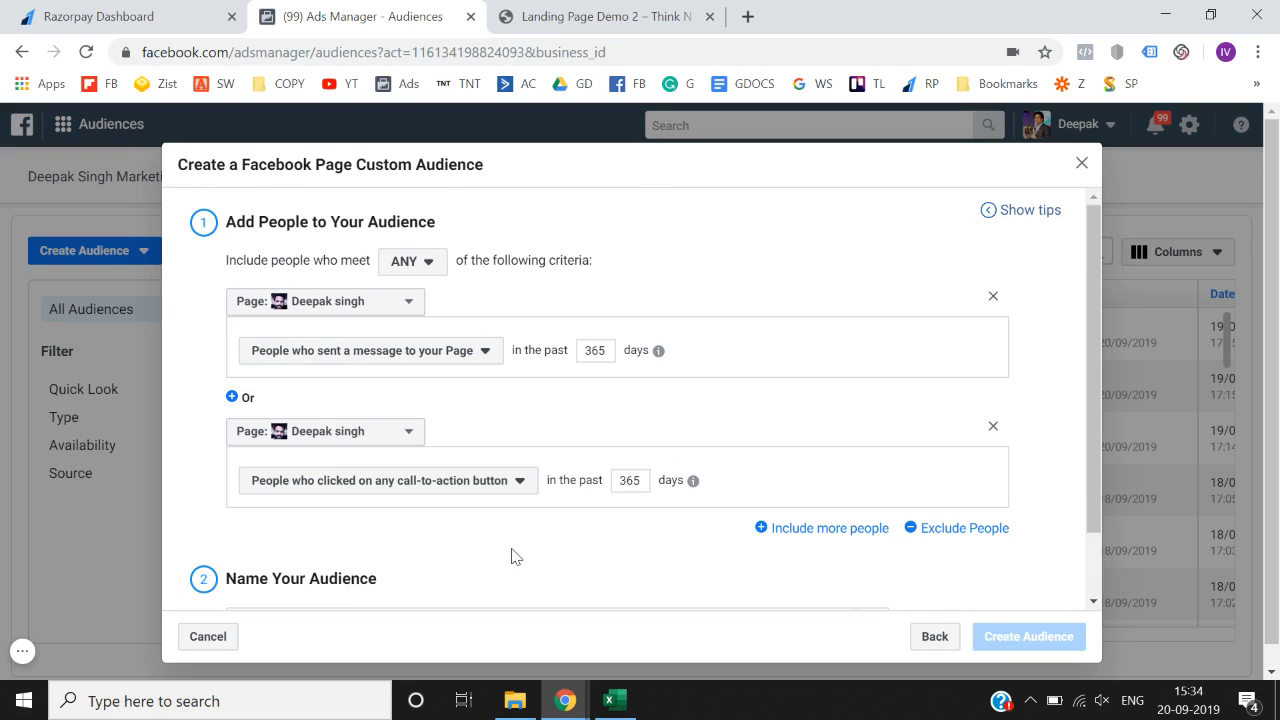
pyautogui.click(993, 426)
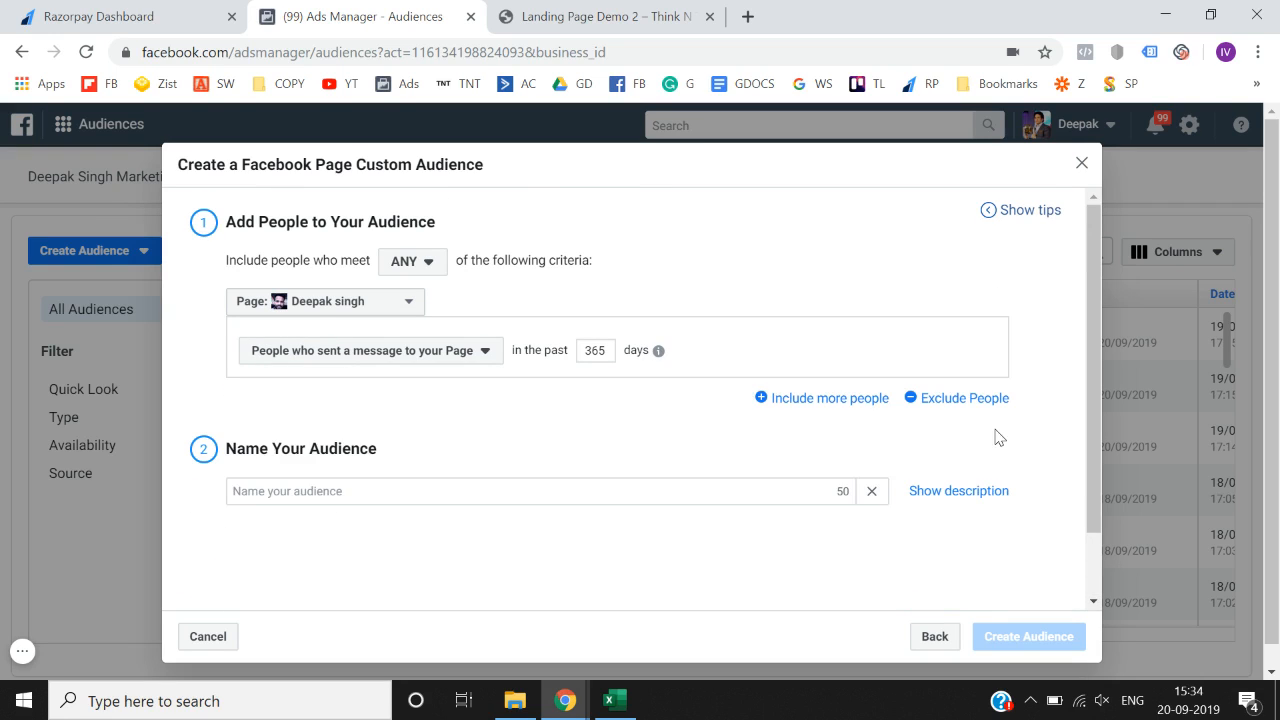
# - Add an exclusion for people who saved the Page or any post
pyautogui.click(925, 398)
pyautogui.scroll(-1, 519, 477)
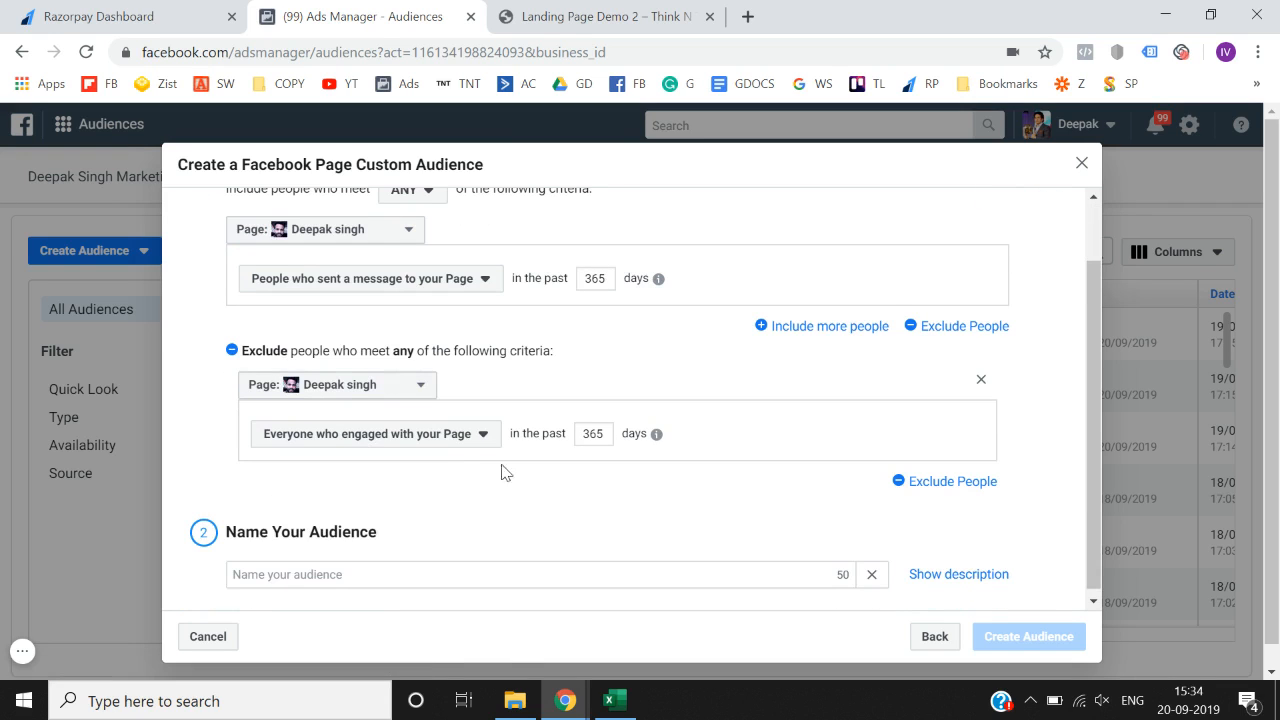
pyautogui.click(438, 441)
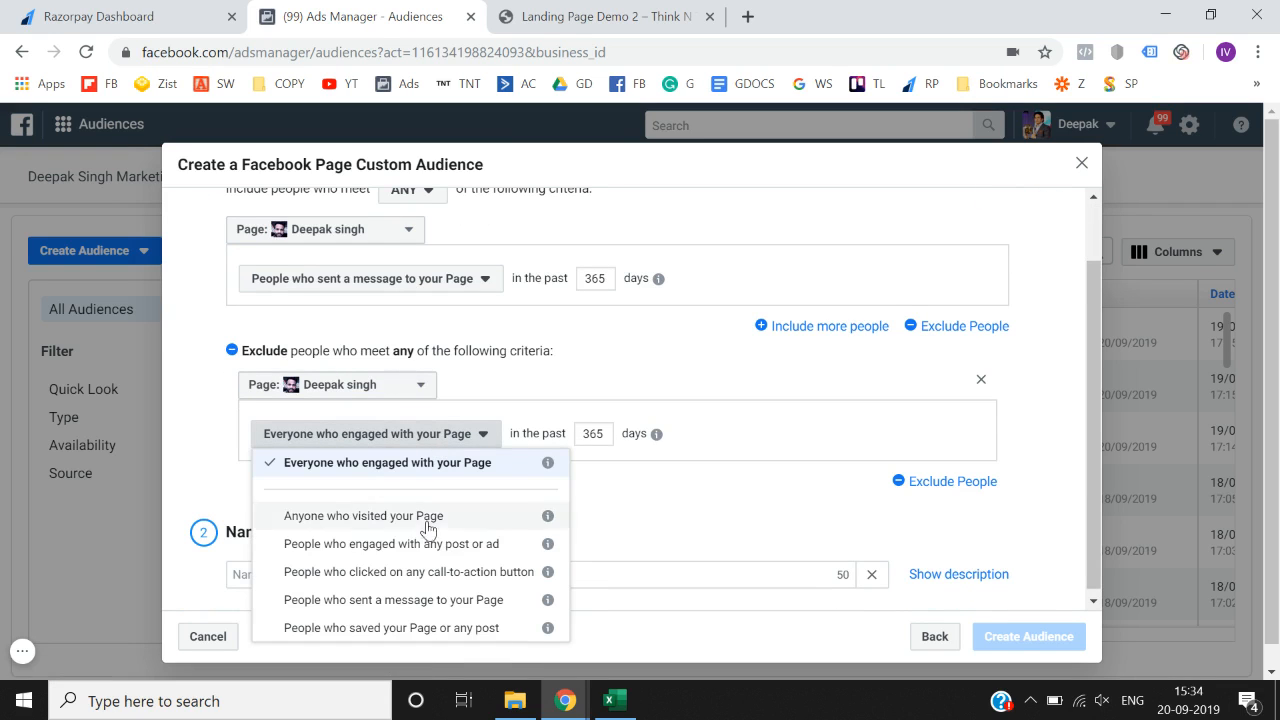
pyautogui.click(424, 631)
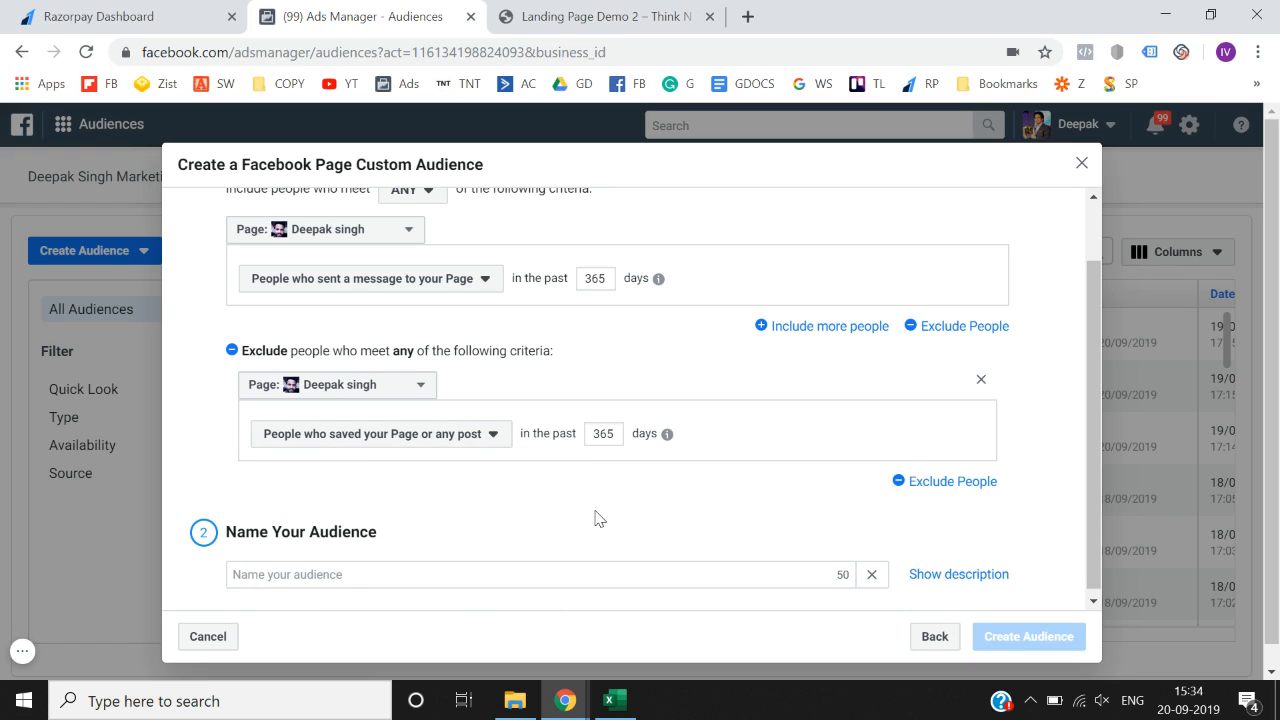
pyautogui.scroll(1, 595, 518)
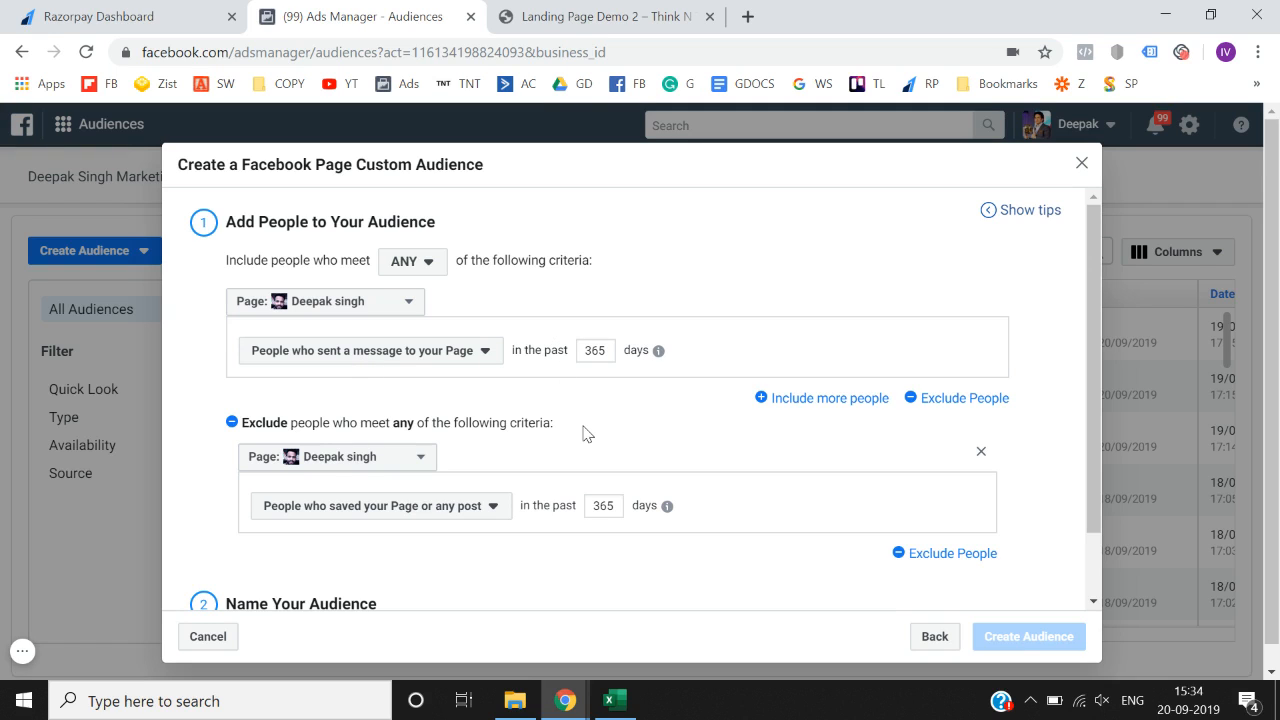
pyautogui.scroll(-1, 586, 433)
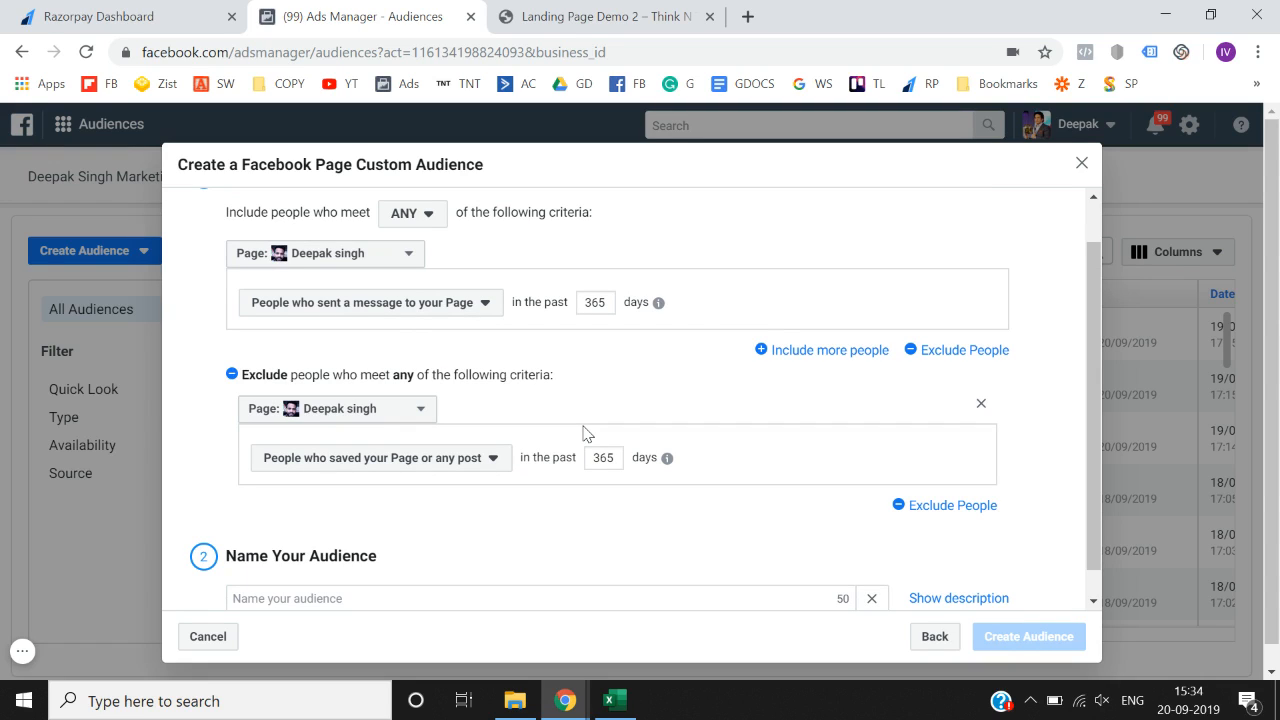
pyautogui.scroll(-1, 586, 433)
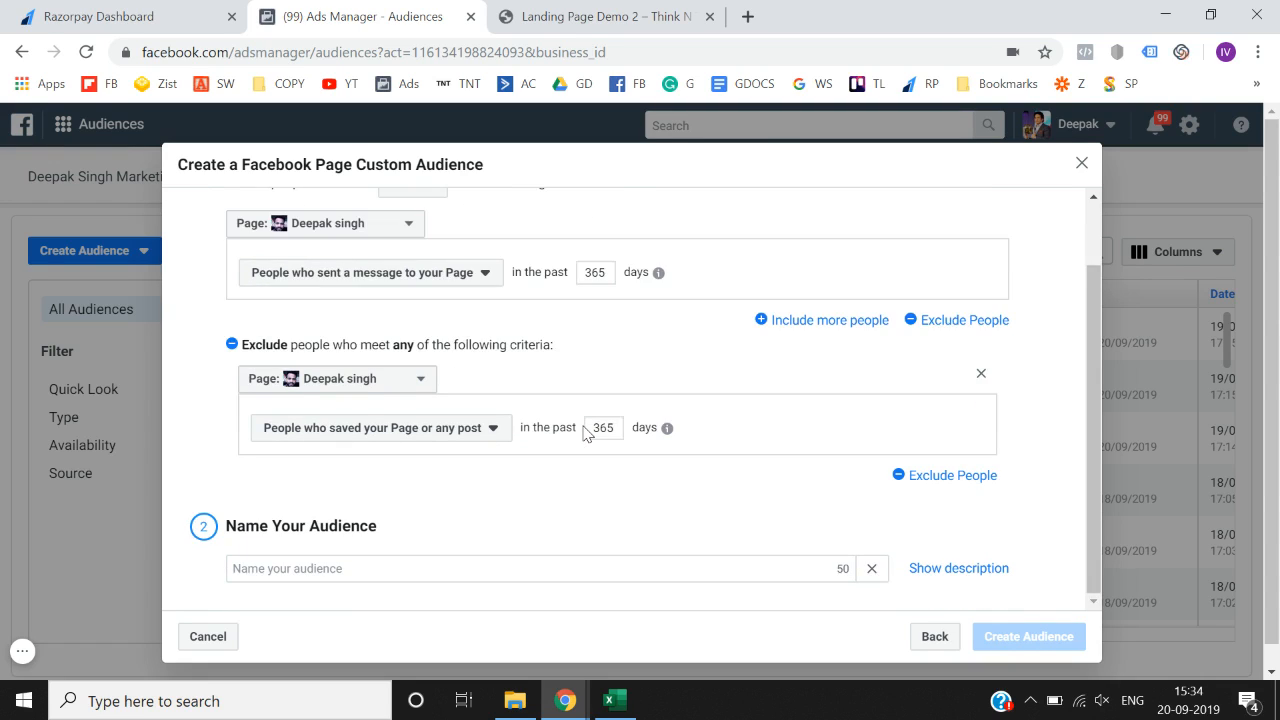
pyautogui.scroll(2, 584, 431)
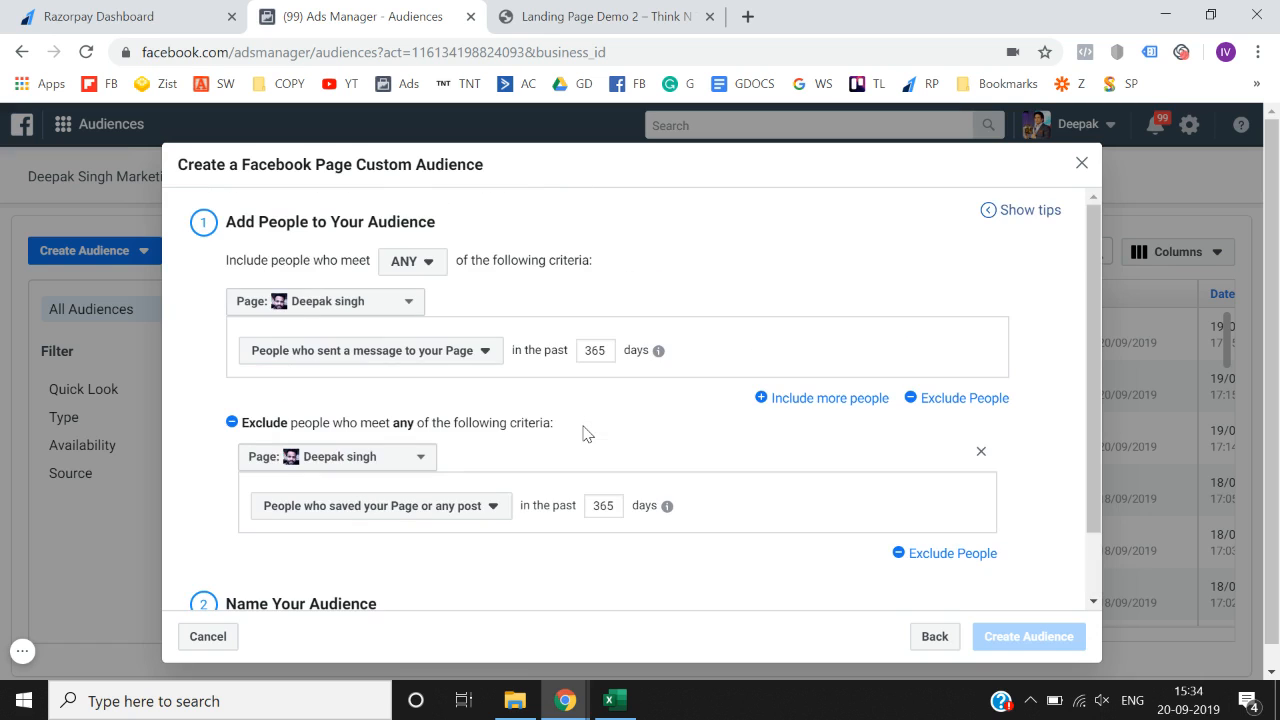
# - Discard the Page audience draft and start a new Instant Experience custom audience
pyautogui.click(1080, 165)
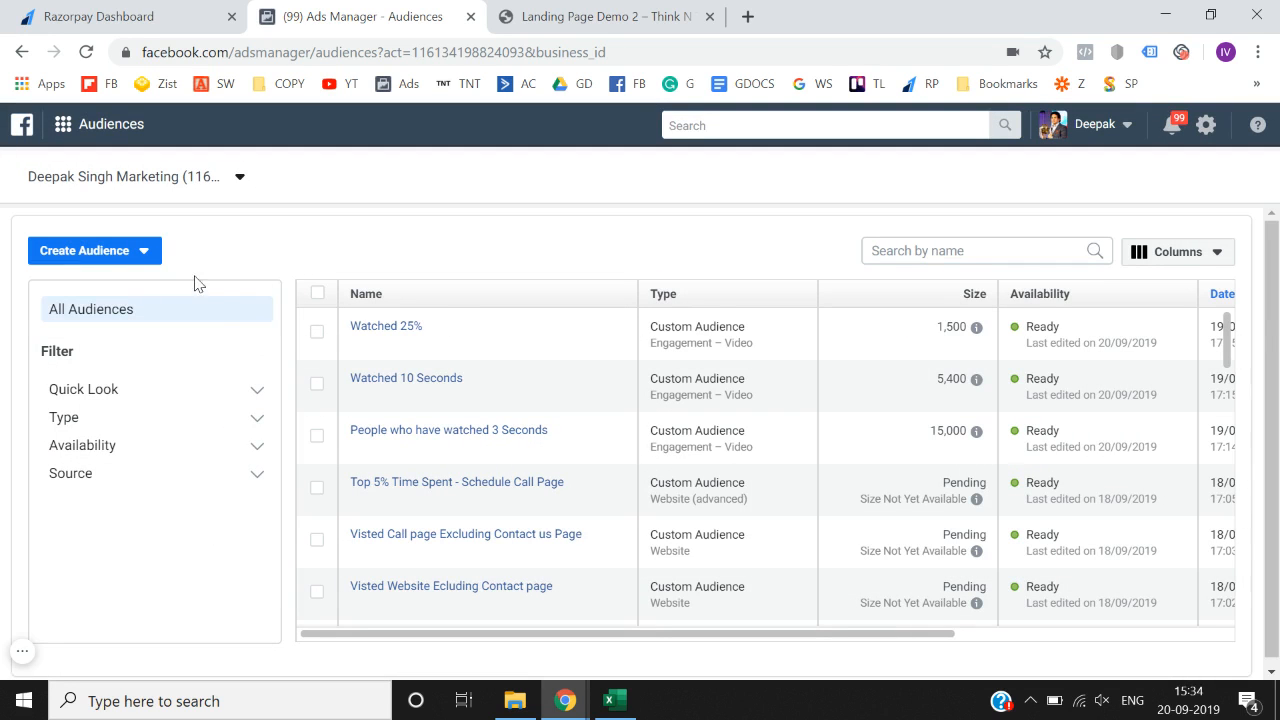
pyautogui.click(134, 262)
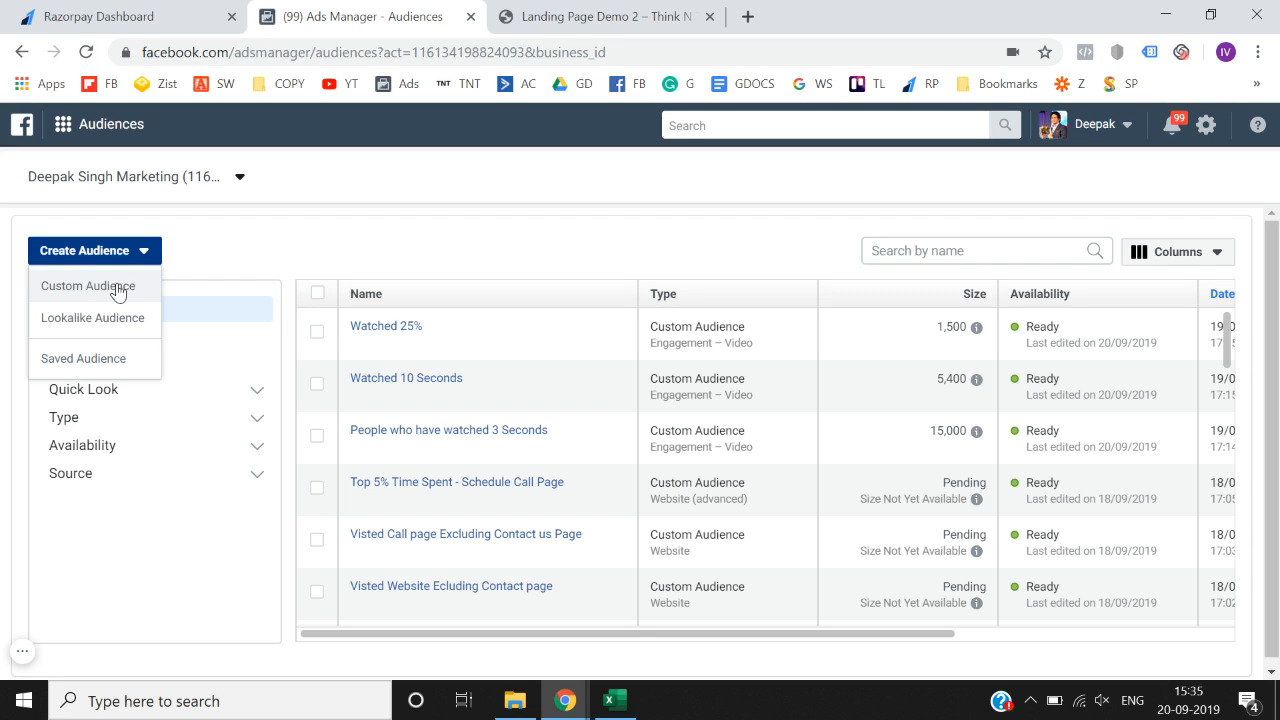
pyautogui.click(117, 289)
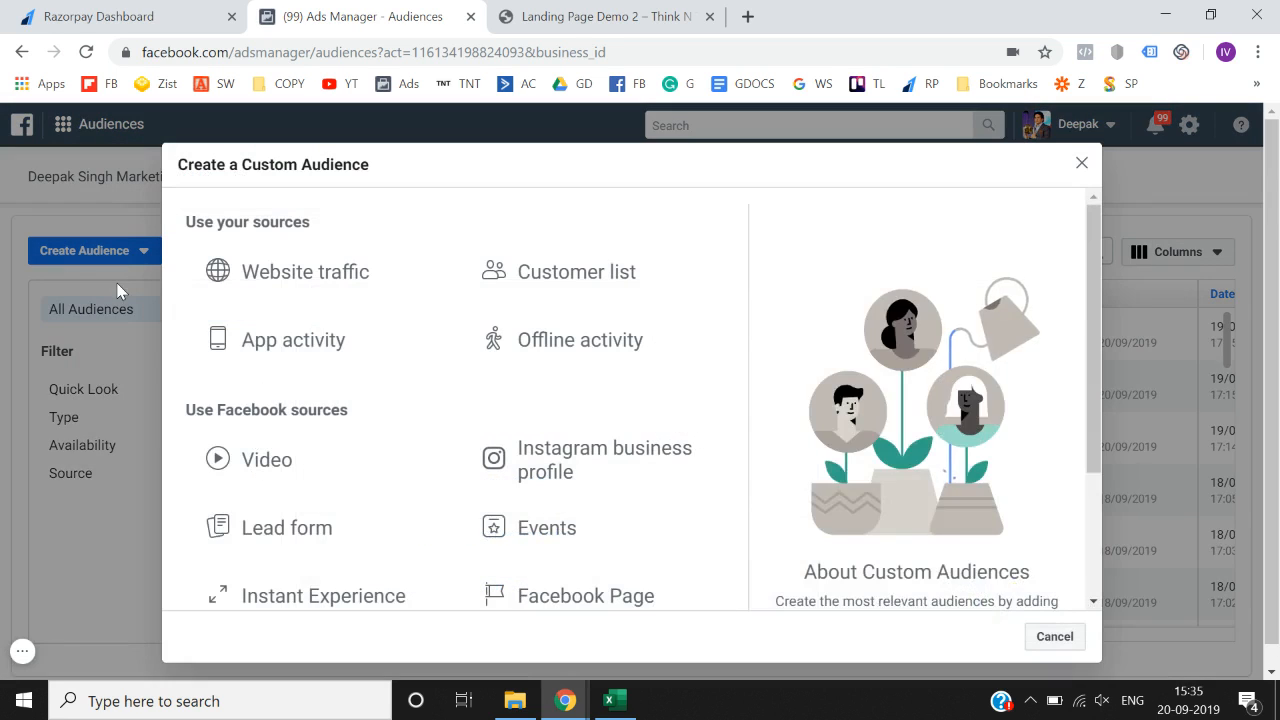
pyautogui.scroll(-2, 360, 345)
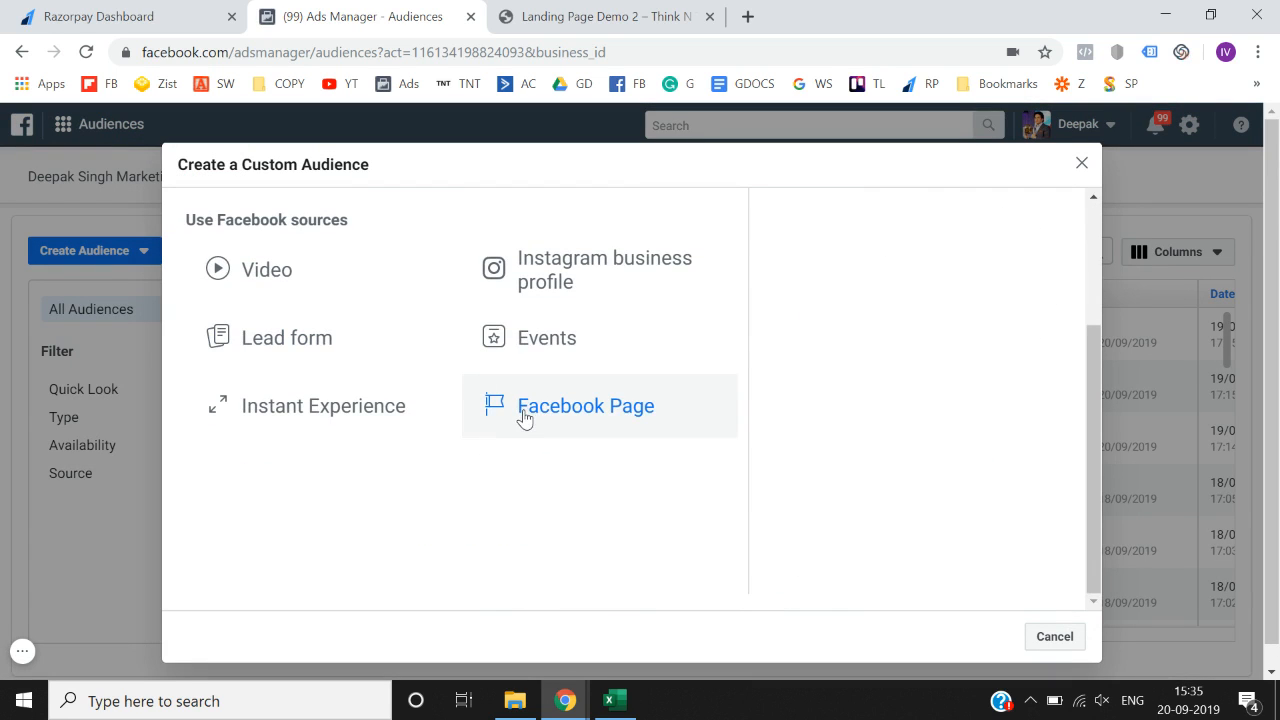
pyautogui.scroll(1, 522, 418)
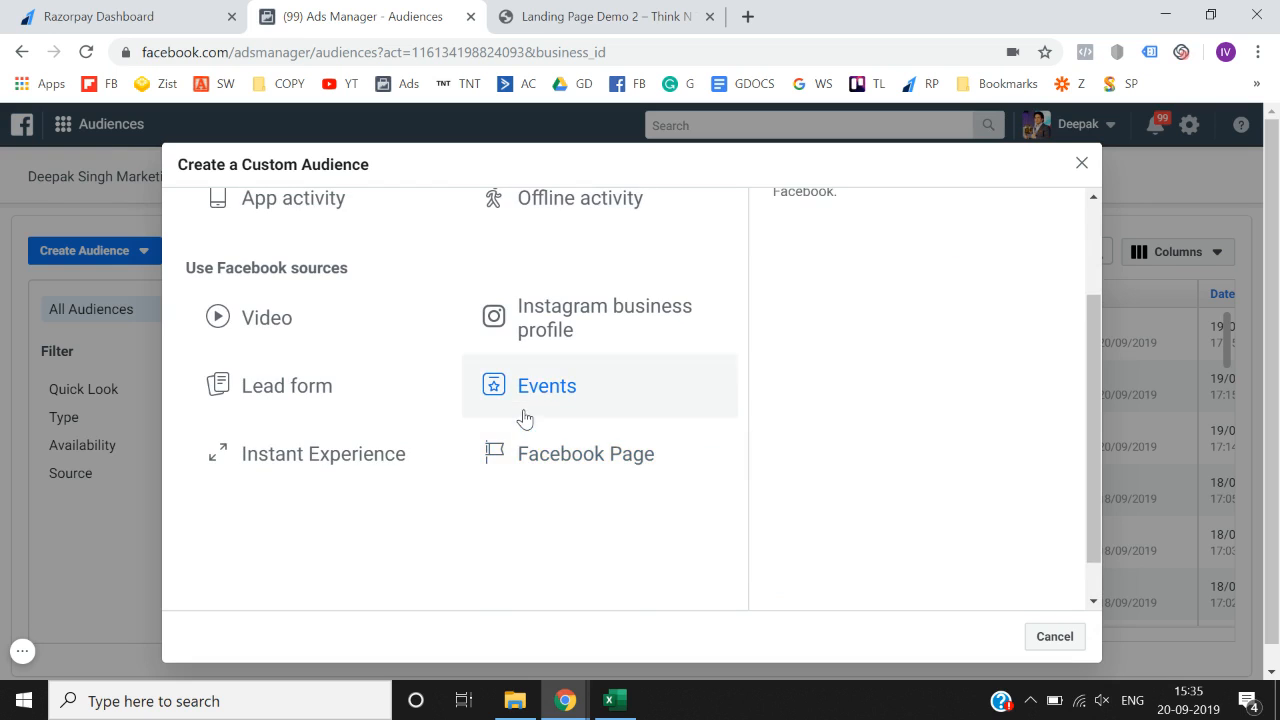
pyautogui.click(332, 466)
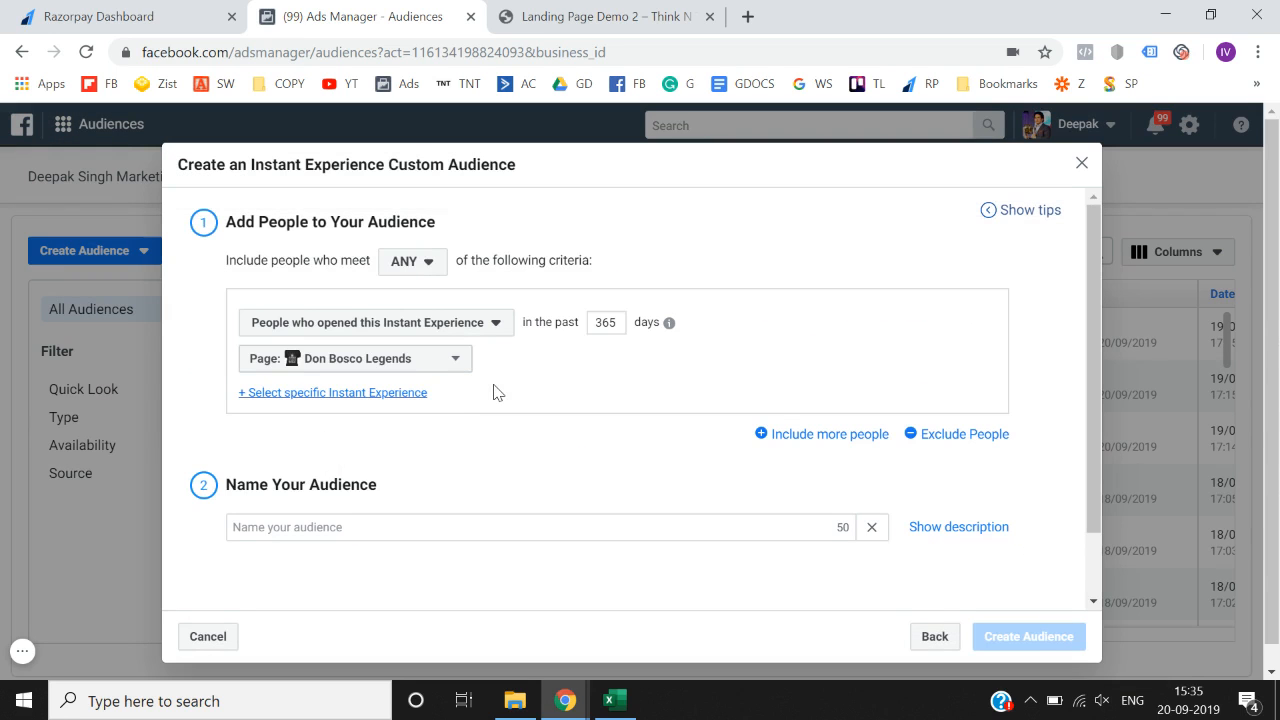
# - Set the source to the personal page, keeping 'People who opened', and begin picking a specific experience
pyautogui.click(422, 366)
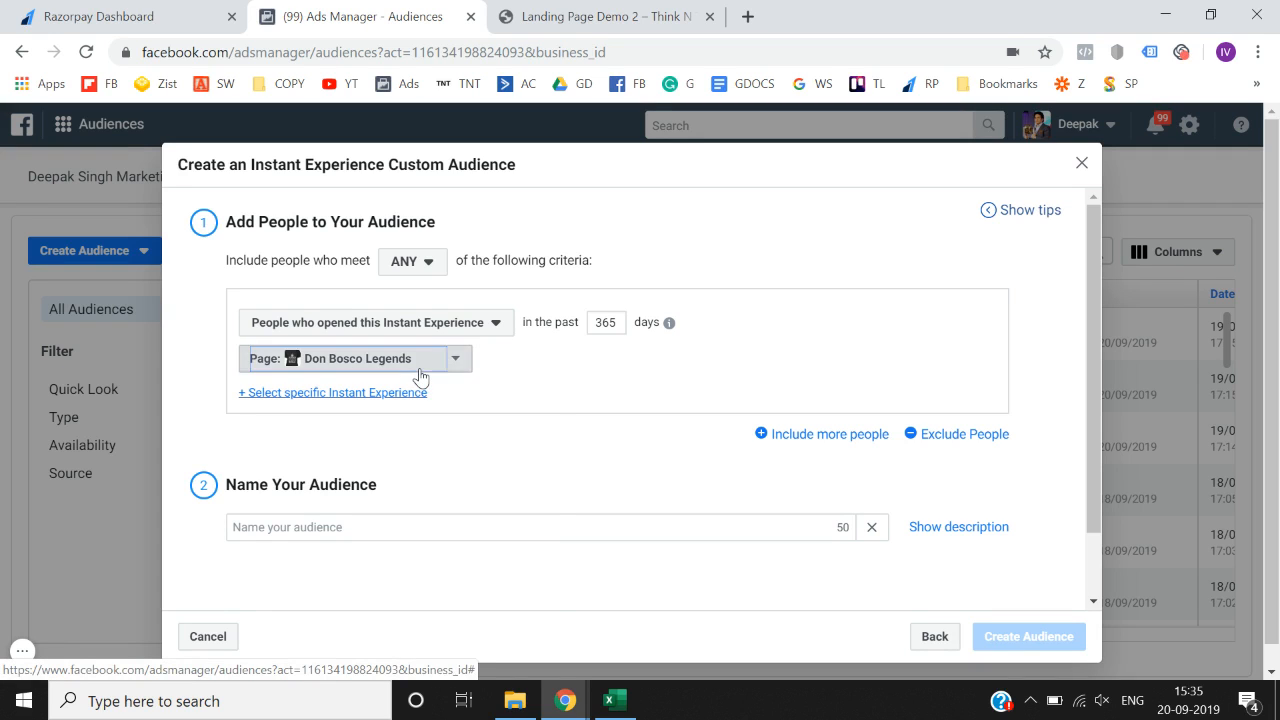
pyautogui.write('deepak')
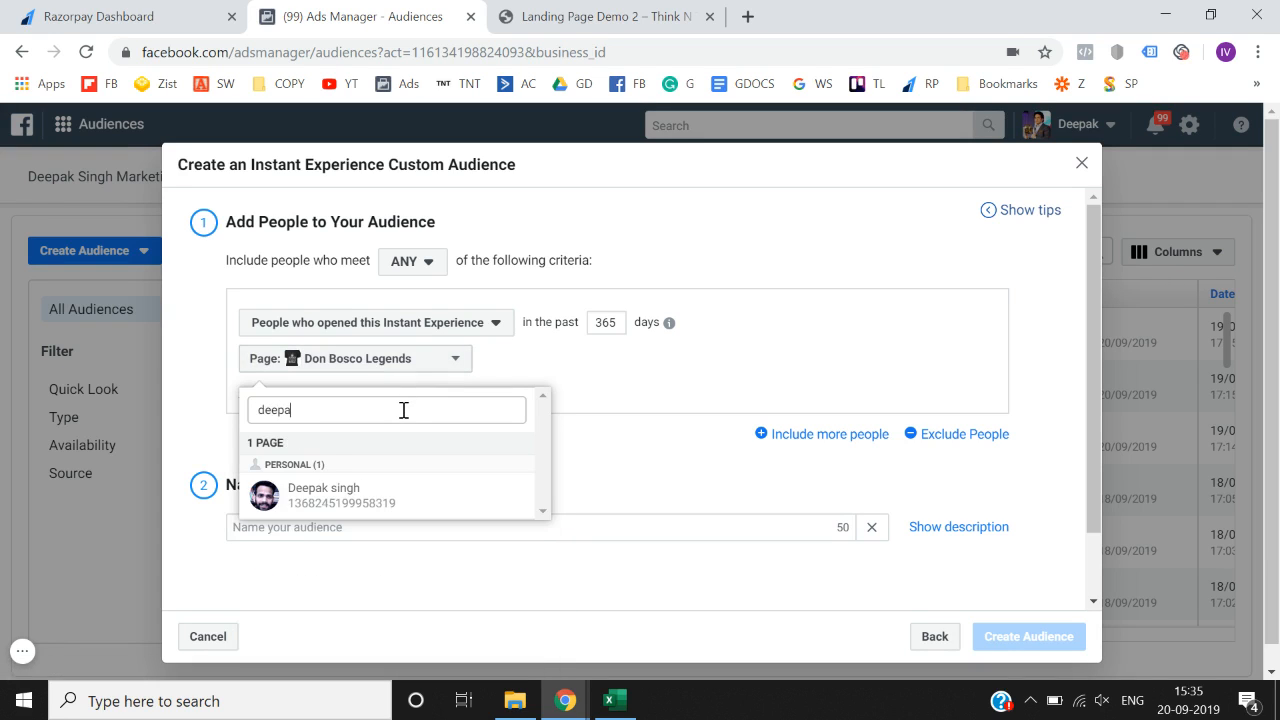
pyautogui.click(376, 496)
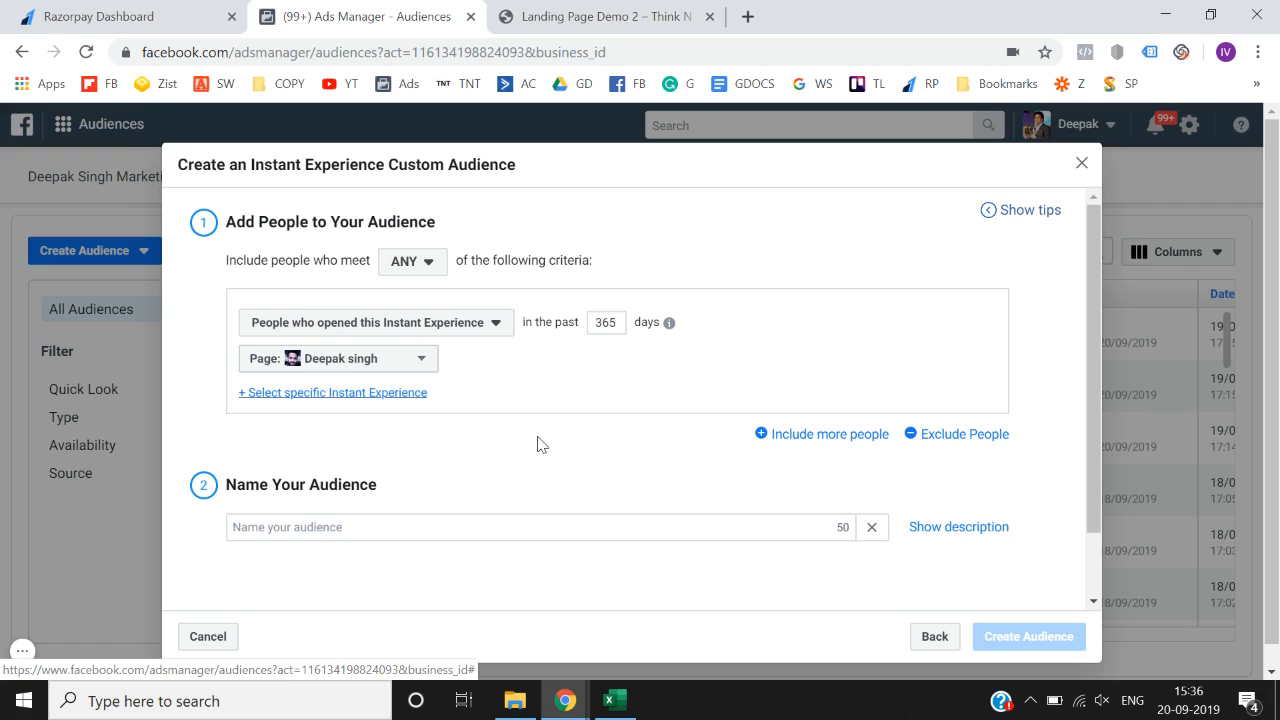
pyautogui.click(441, 335)
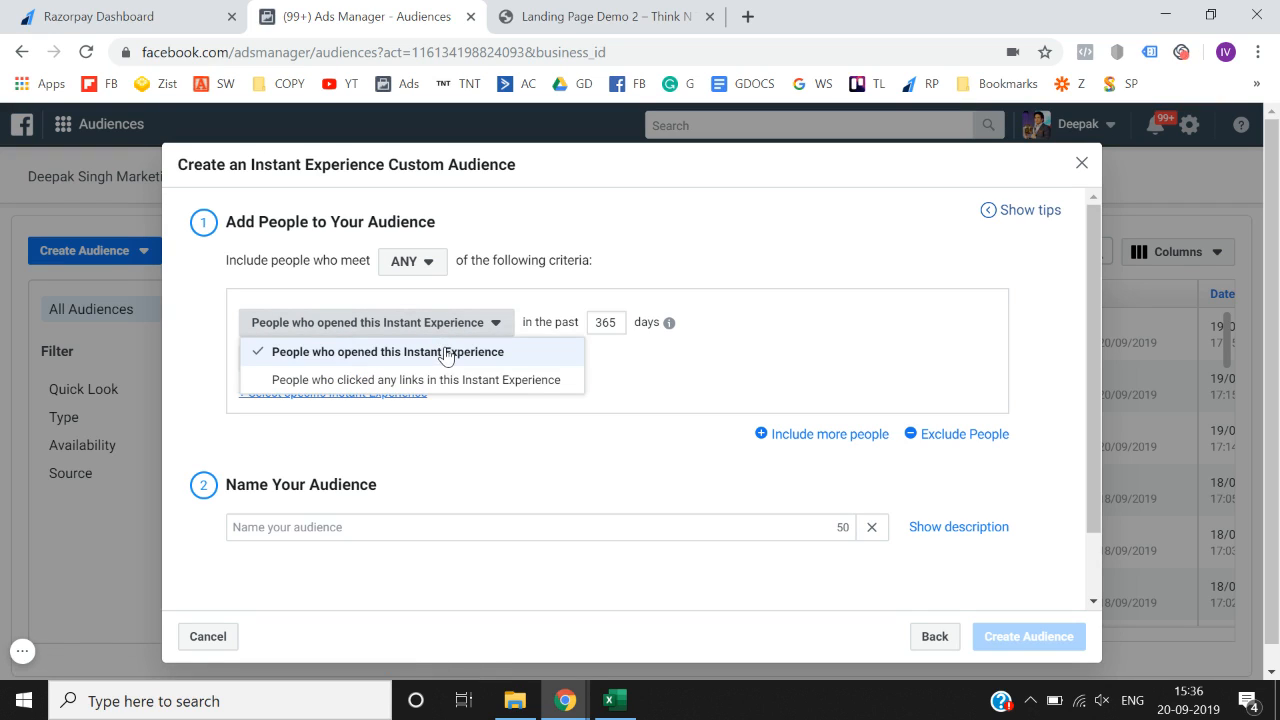
pyautogui.click(446, 354)
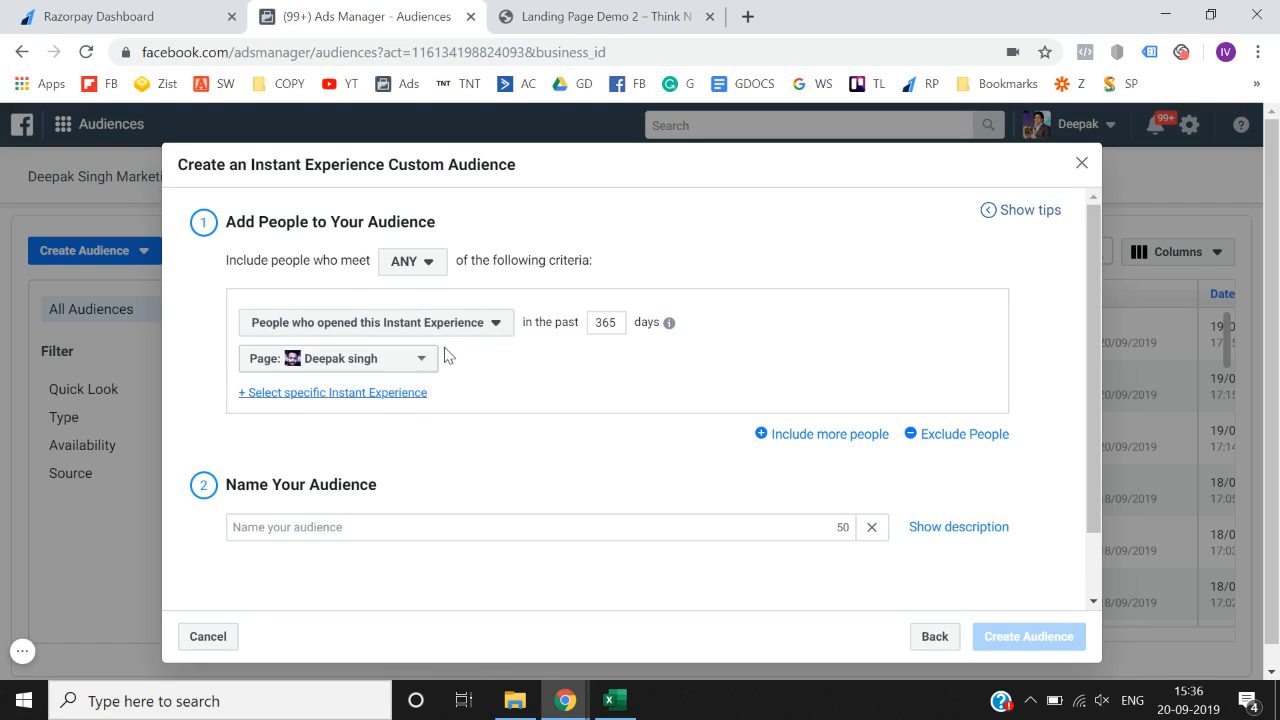
pyautogui.click(336, 392)
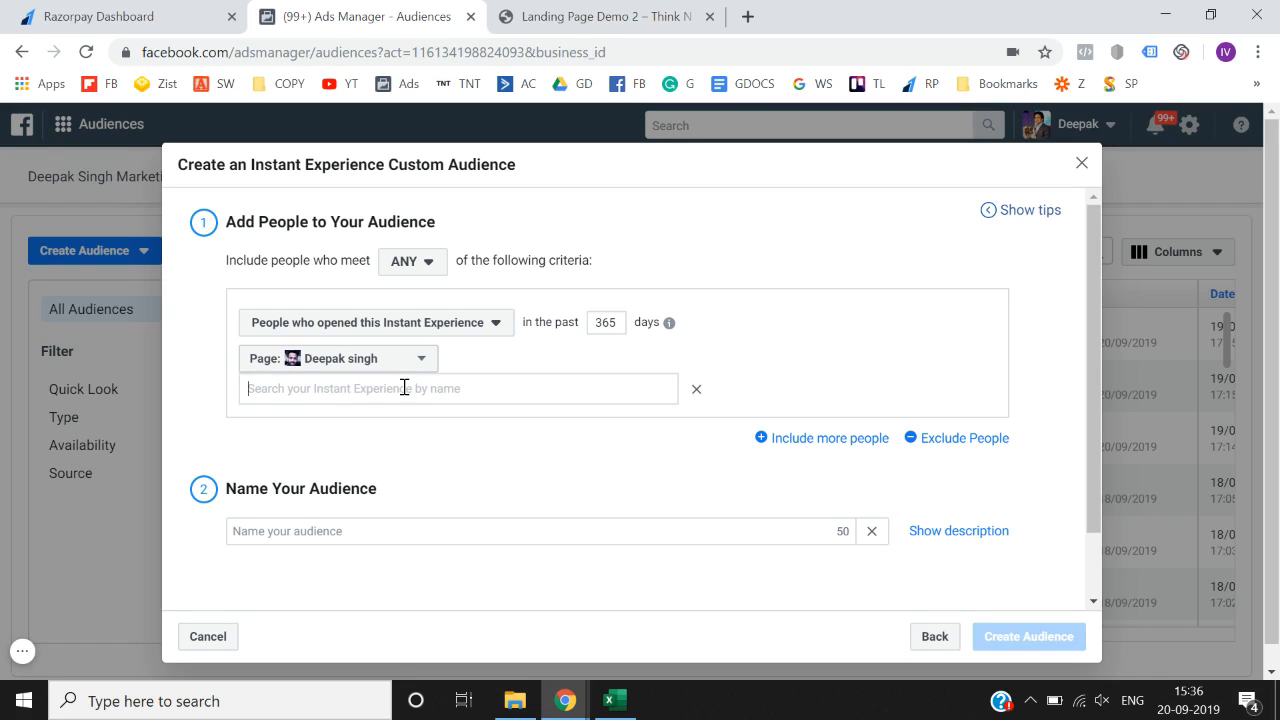
# - Search 'lan' and select Landing Page Mini 1 as the specific Instant Experience
pyautogui.write('l')
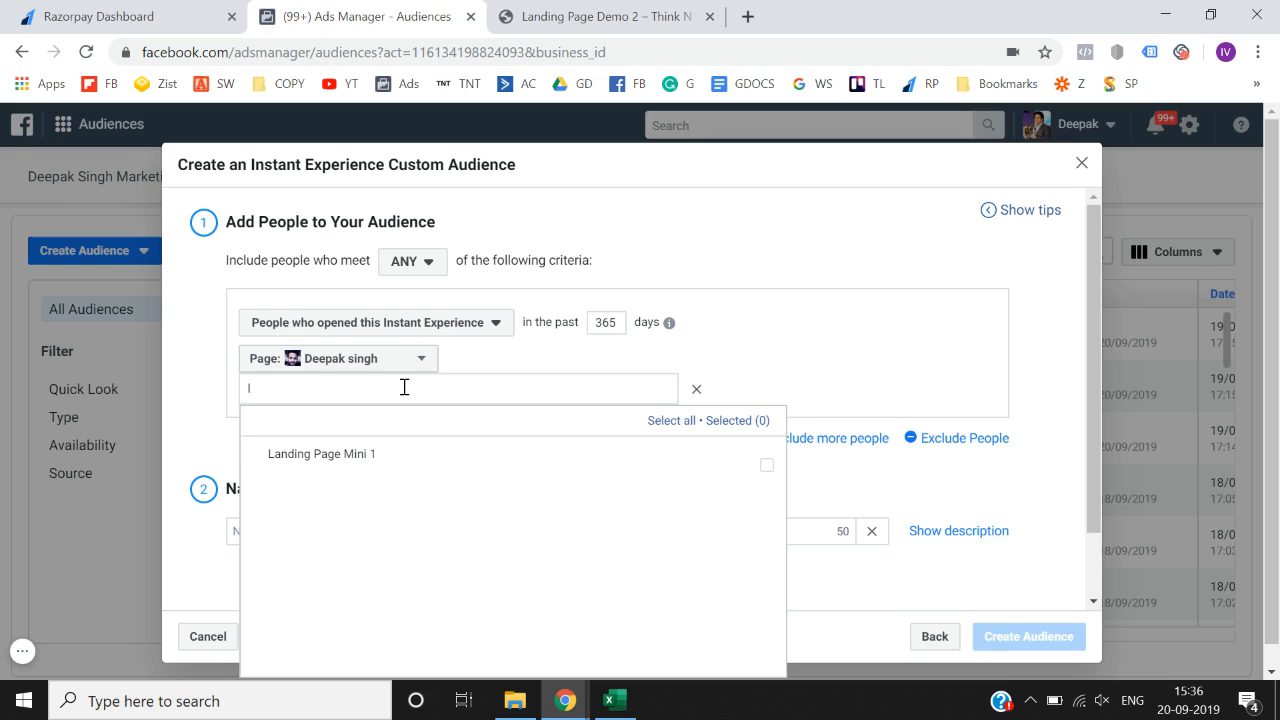
pyautogui.click(377, 456)
pyautogui.click(748, 299)
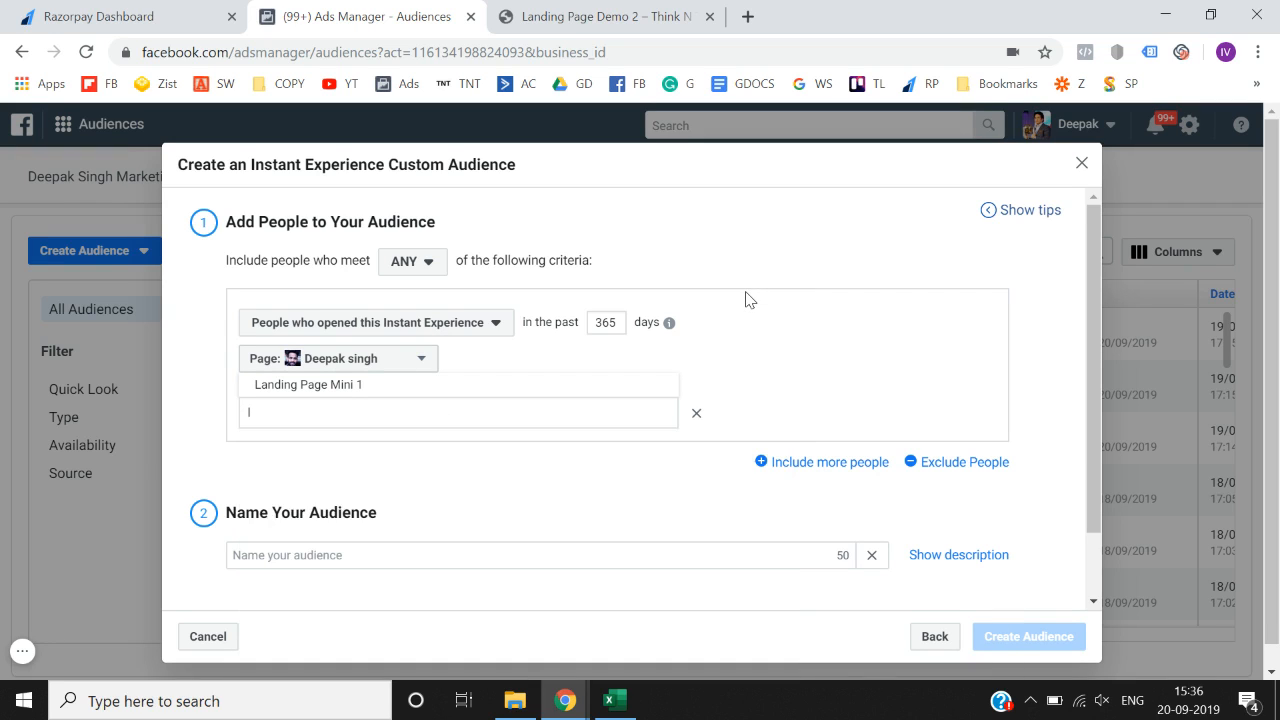
pyautogui.click(696, 413)
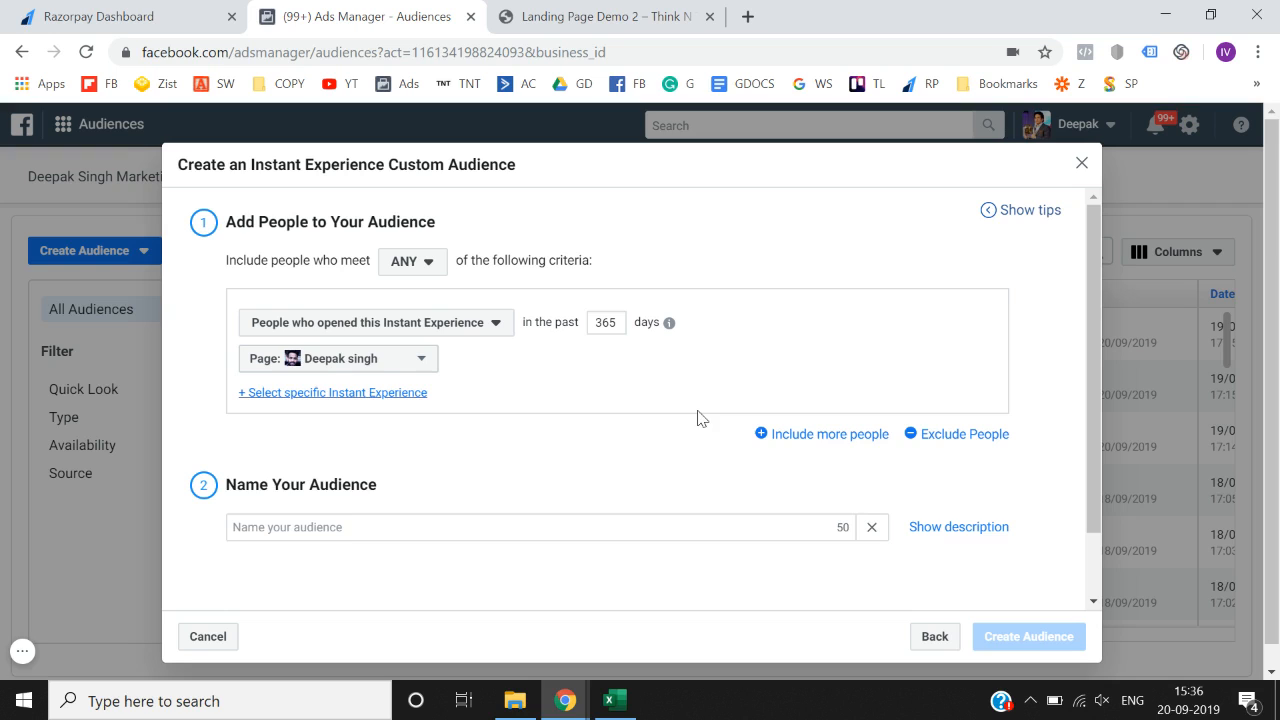
pyautogui.click(389, 397)
pyautogui.click(378, 390)
pyautogui.write('lan')
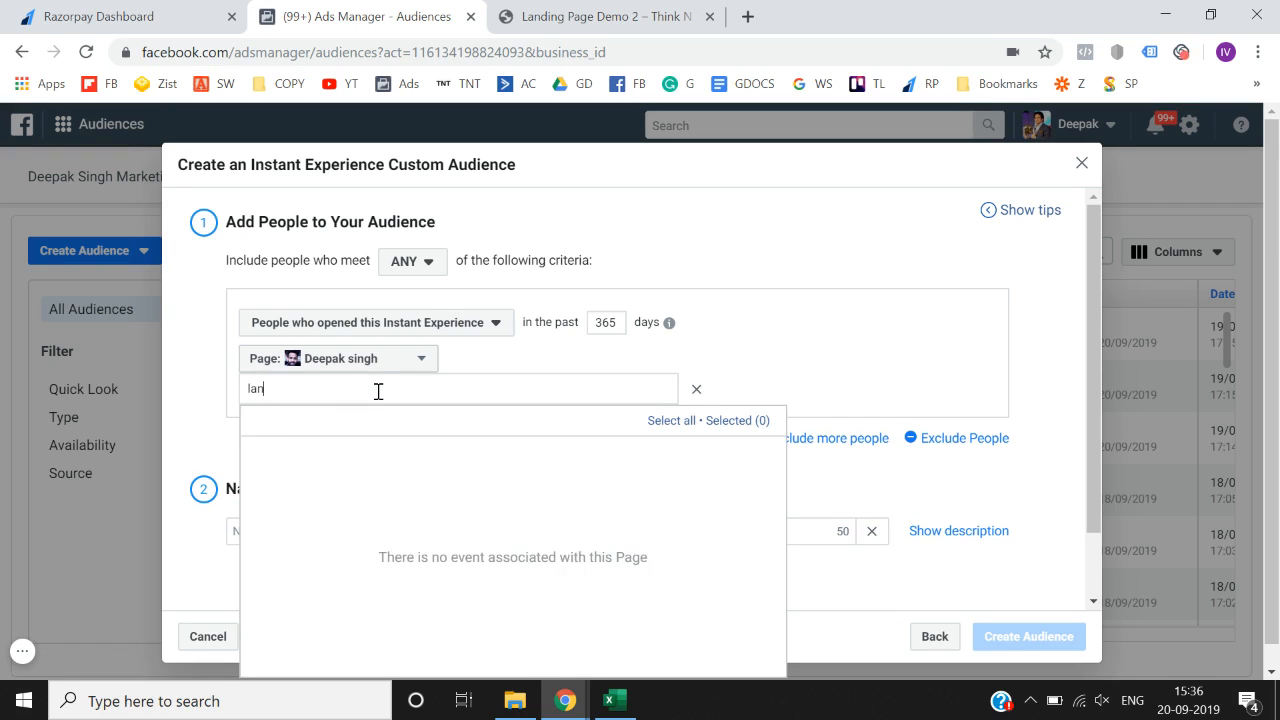
pyautogui.click(361, 452)
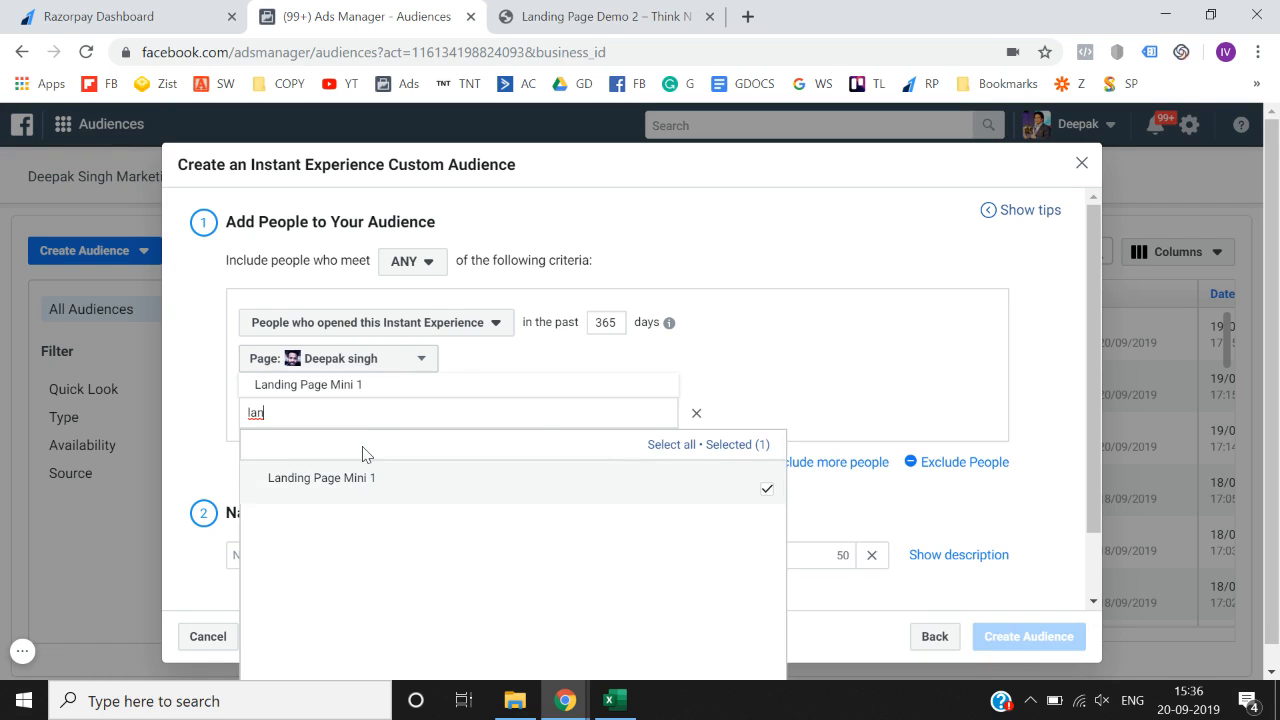
pyautogui.click(814, 330)
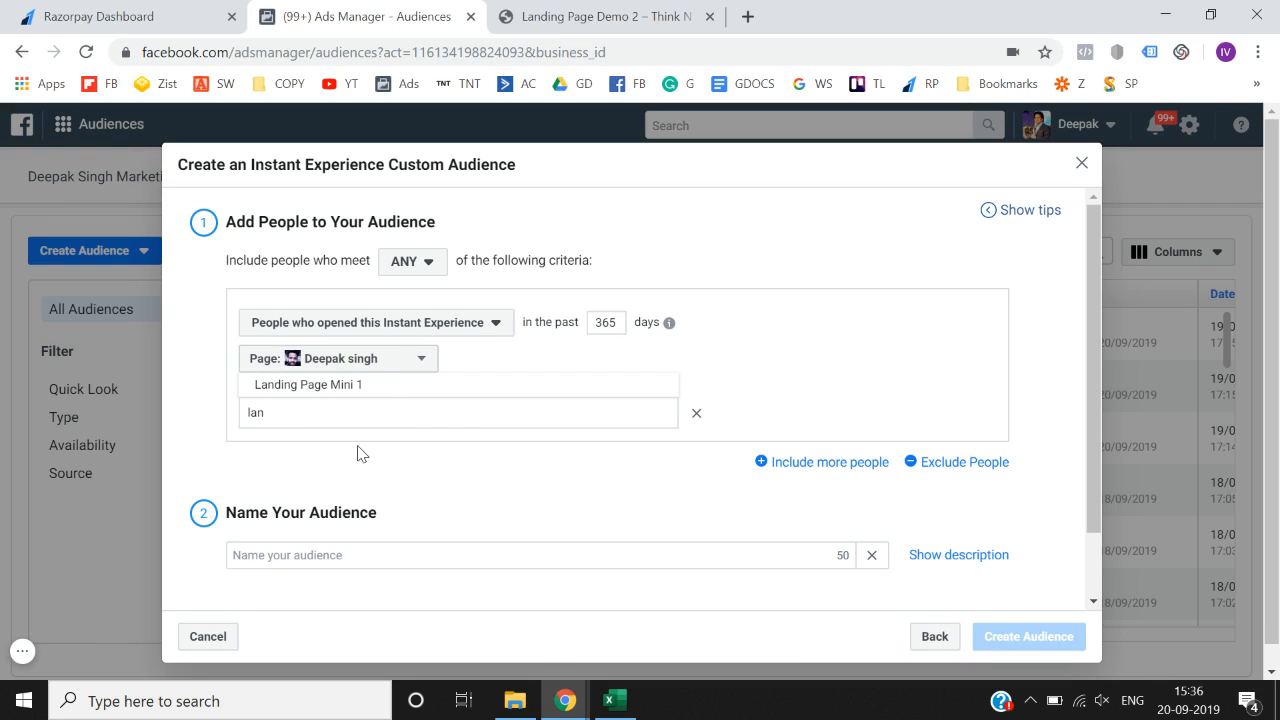
# - Change the criterion to people who clicked any links in this Instant Experience
pyautogui.click(441, 330)
pyautogui.click(428, 381)
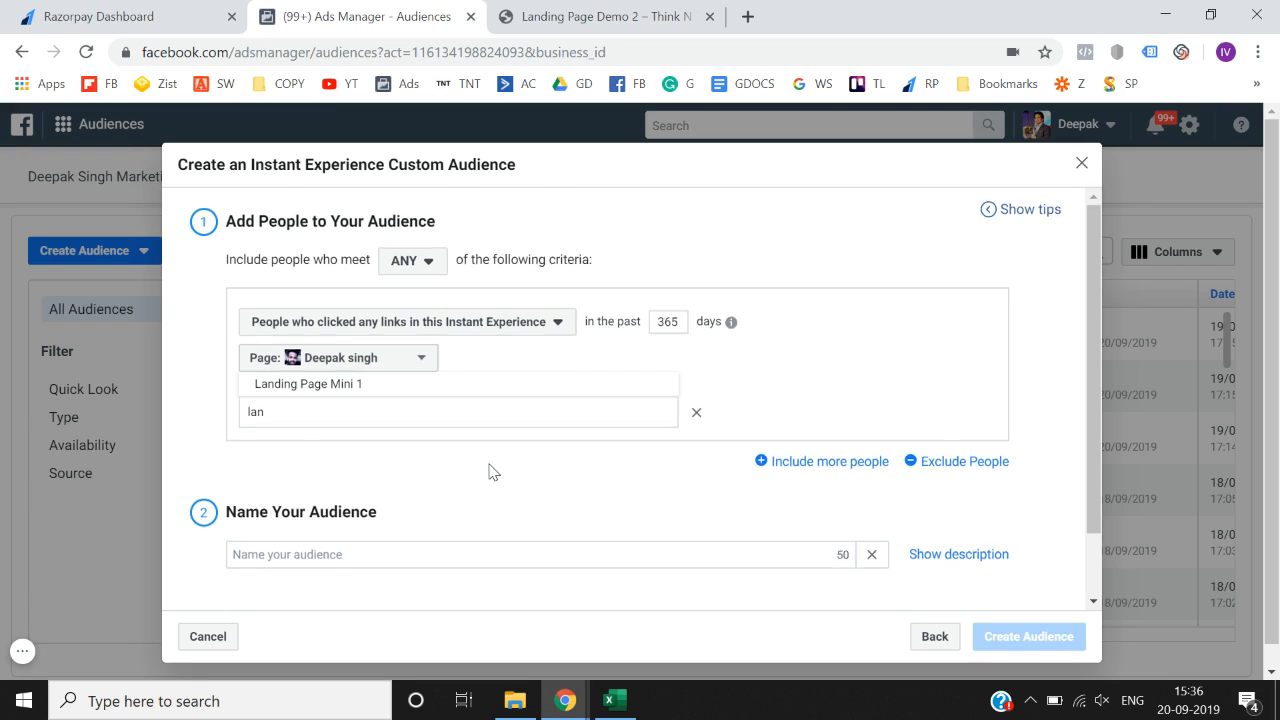
pyautogui.scroll(-2, 491, 471)
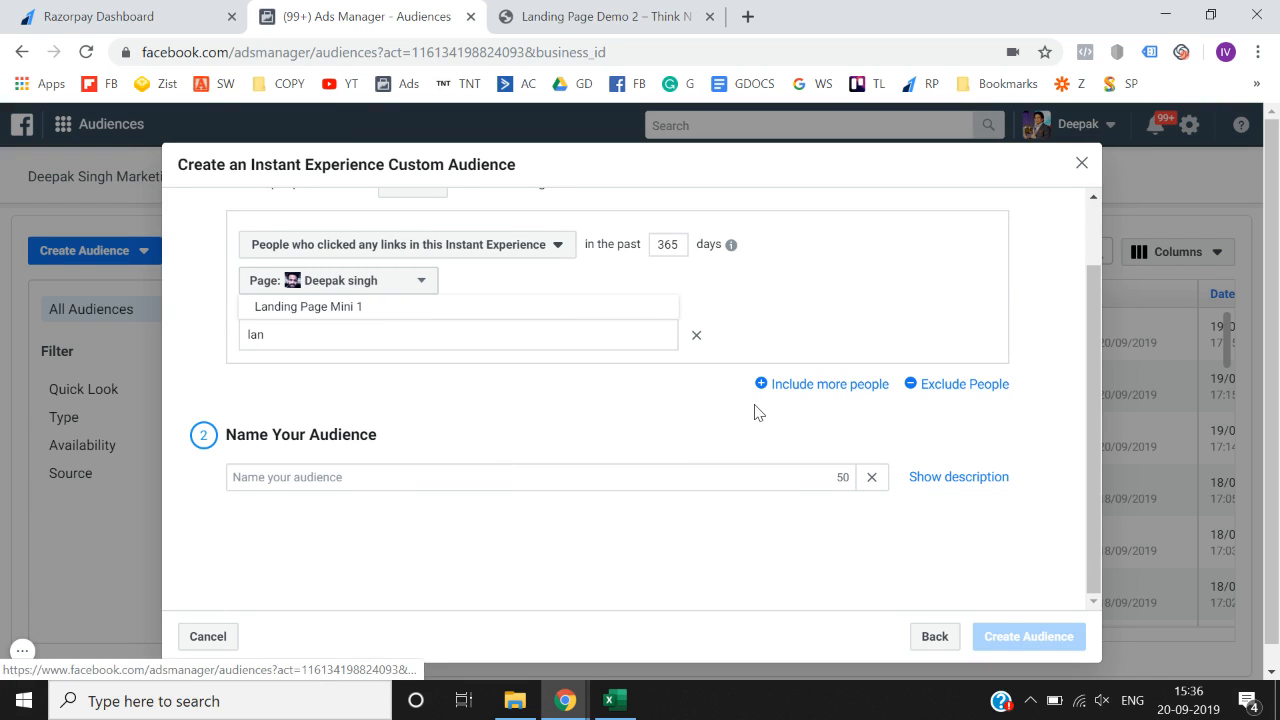
pyautogui.scroll(2, 755, 412)
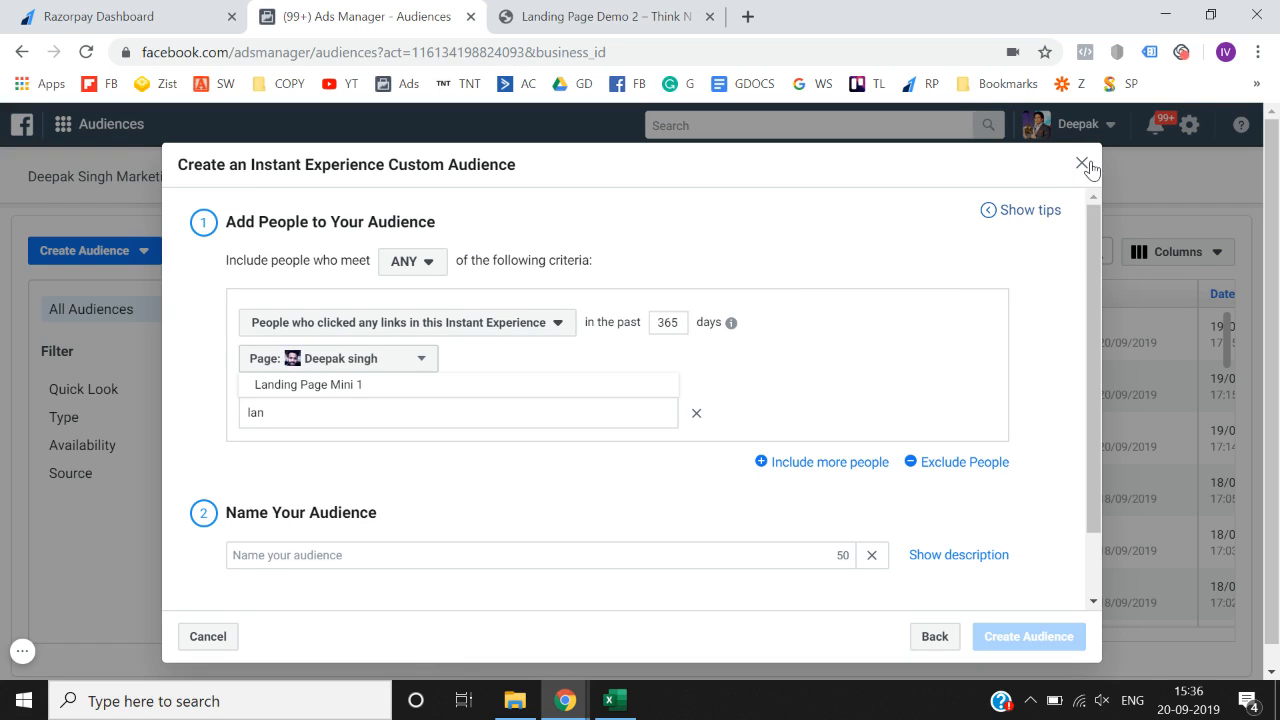
pyautogui.scroll(-2, 757, 340)
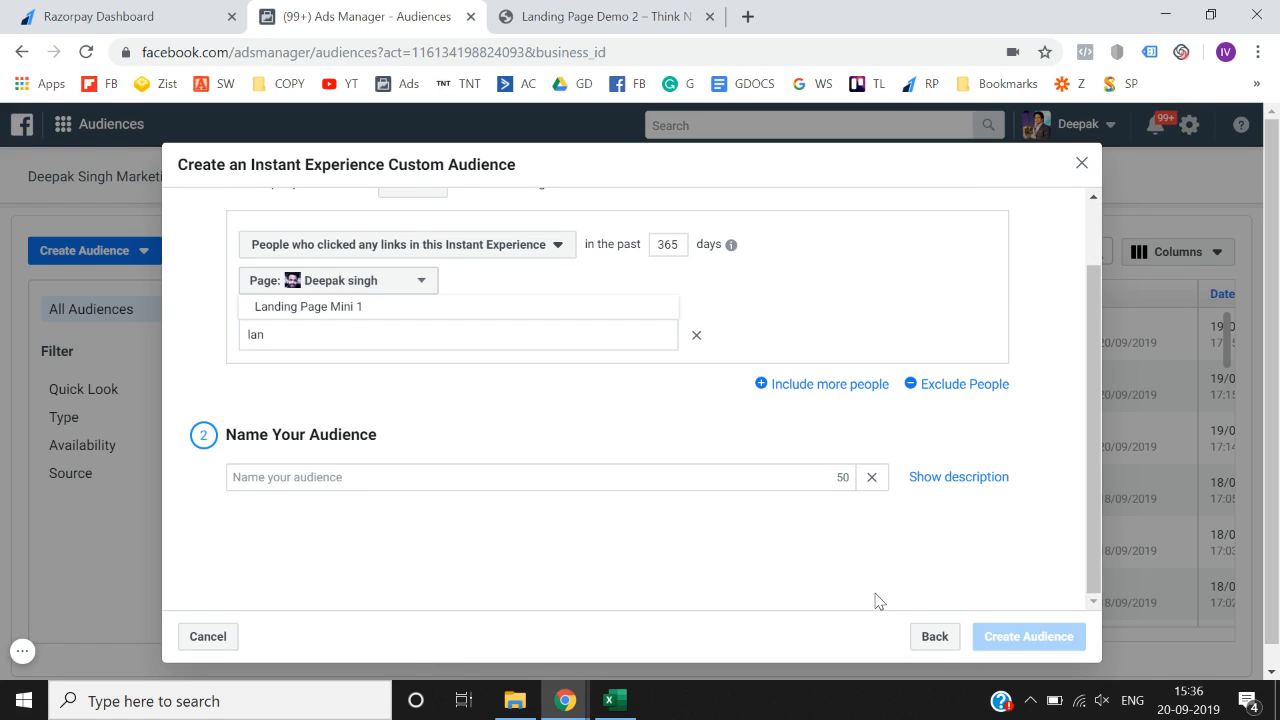
# - Switch the source to Events on the personal page, keeping 'Going' or 'Interested' over 365 days
pyautogui.click(935, 641)
pyautogui.scroll(-1, 684, 538)
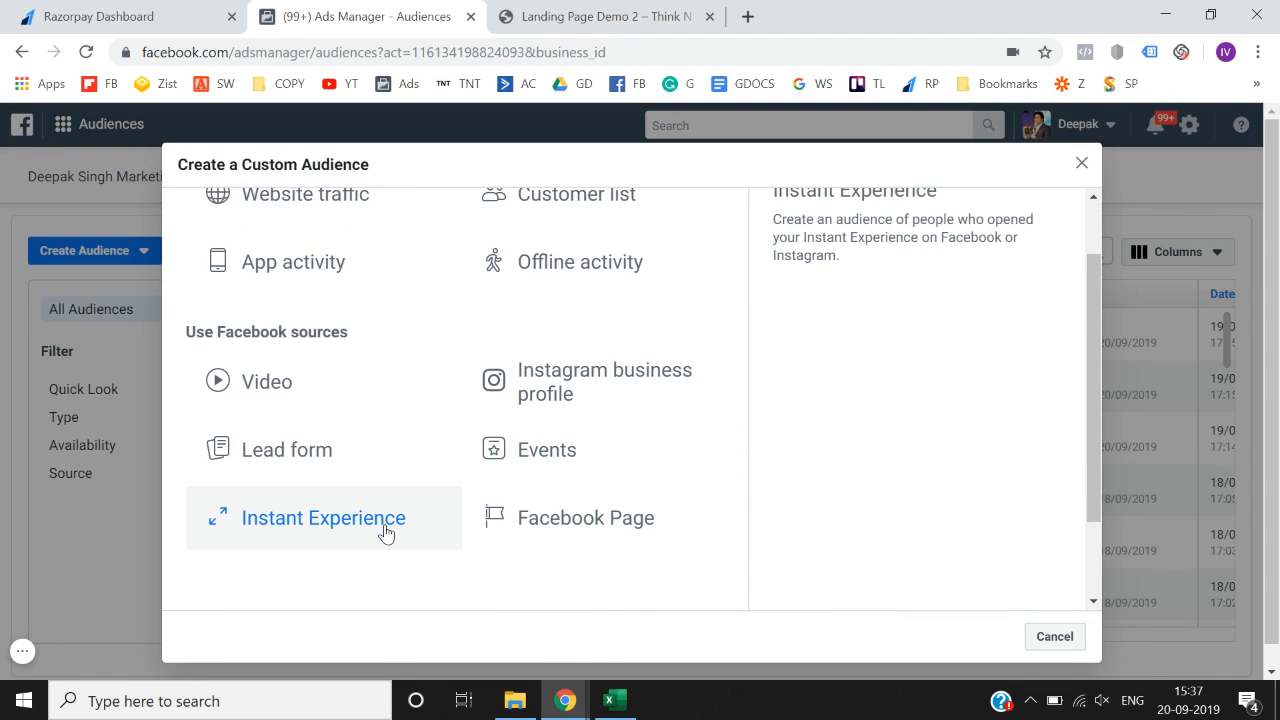
pyautogui.click(517, 472)
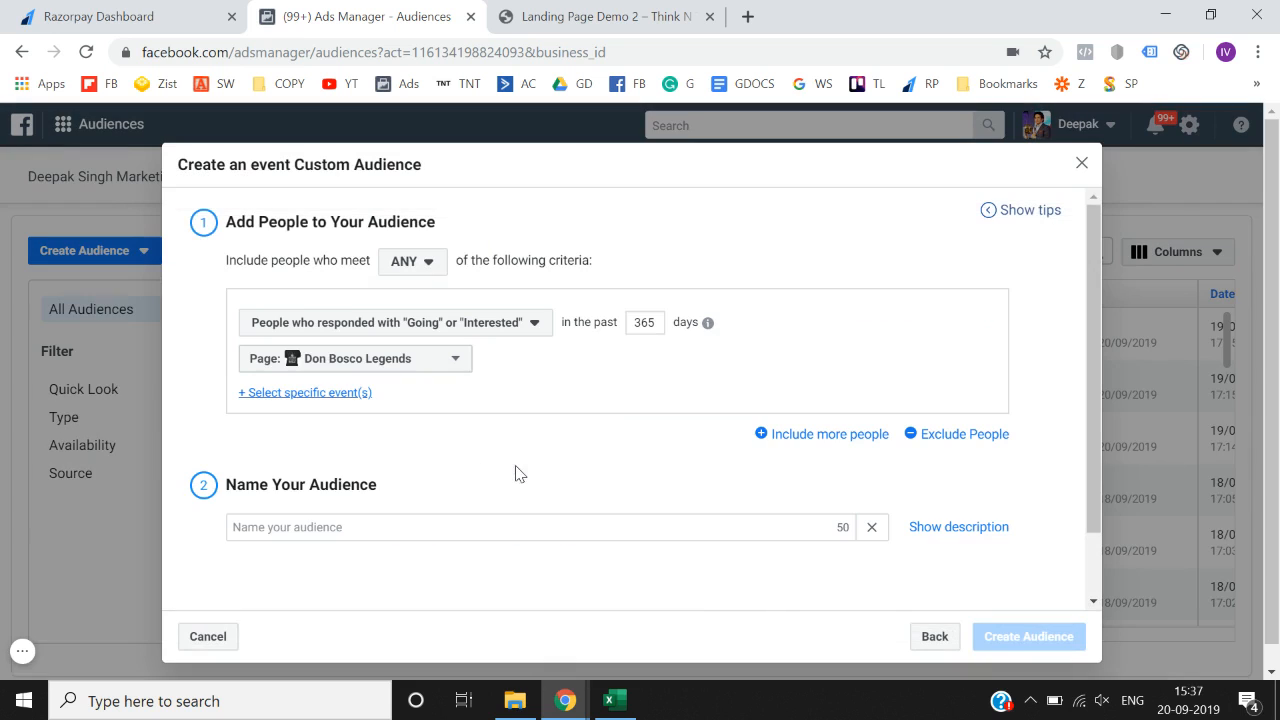
pyautogui.click(398, 368)
pyautogui.write('deep')
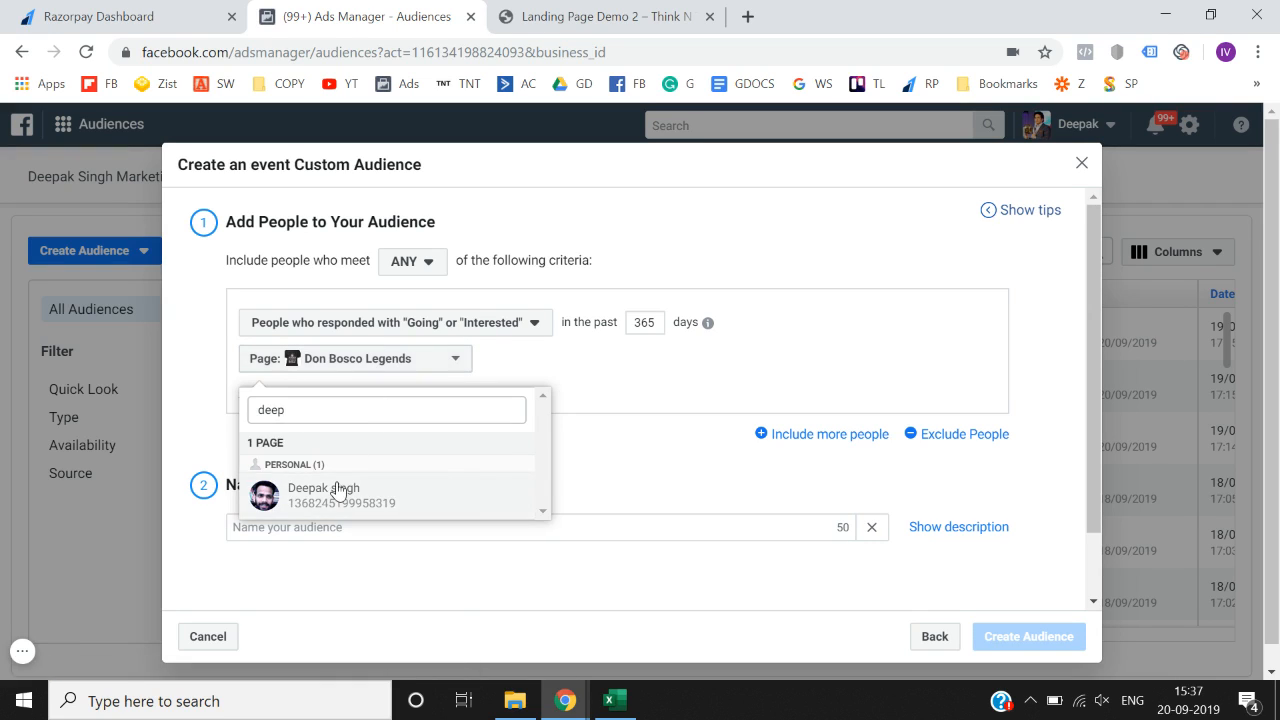
pyautogui.click(337, 491)
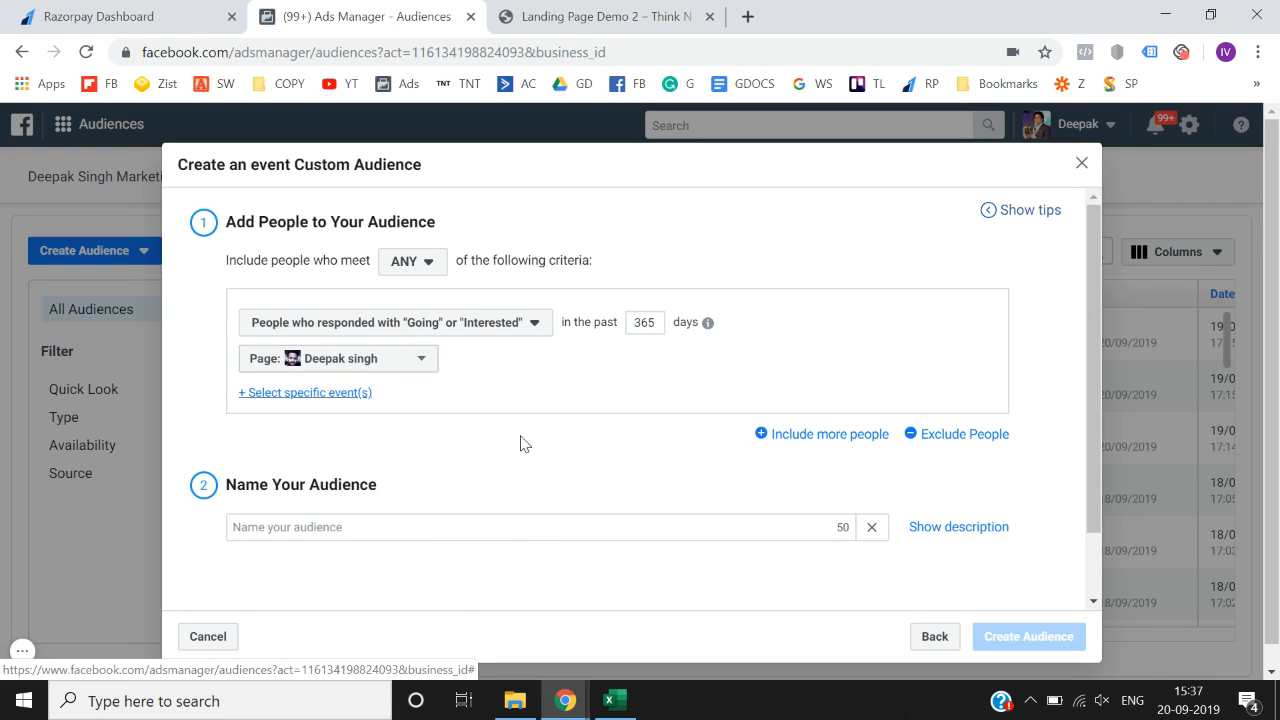
pyautogui.click(522, 326)
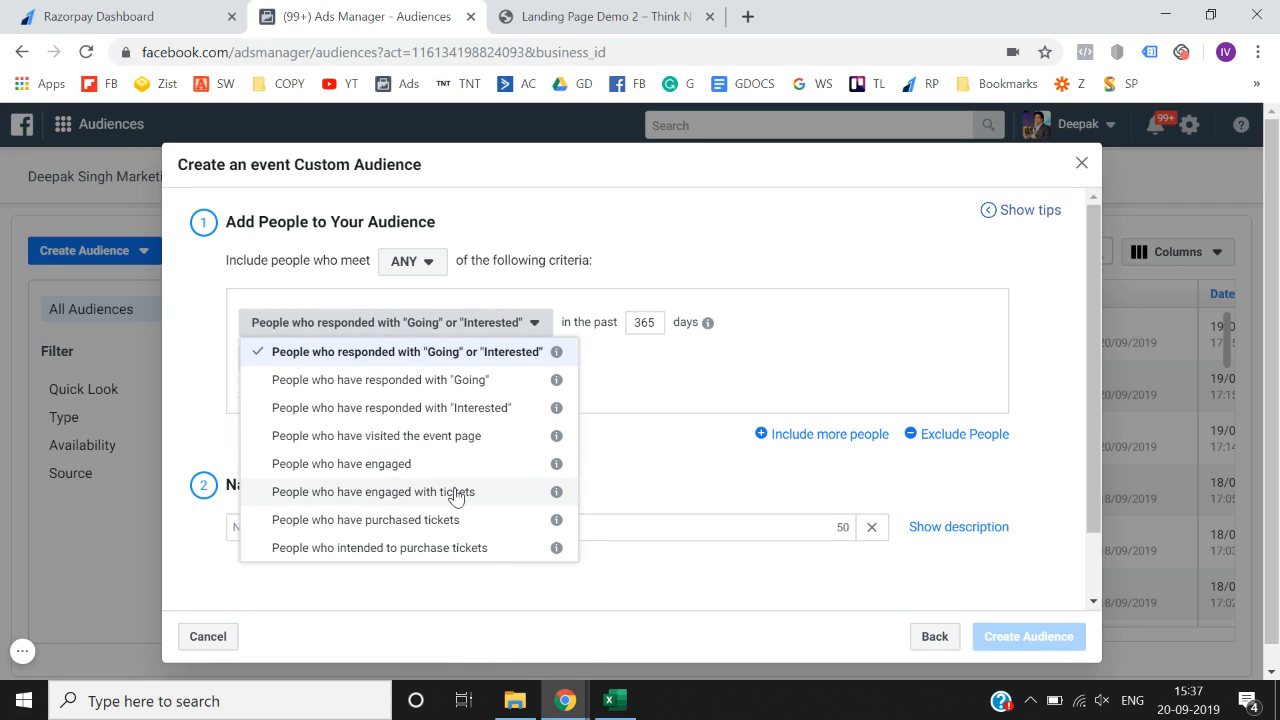
pyautogui.click(494, 352)
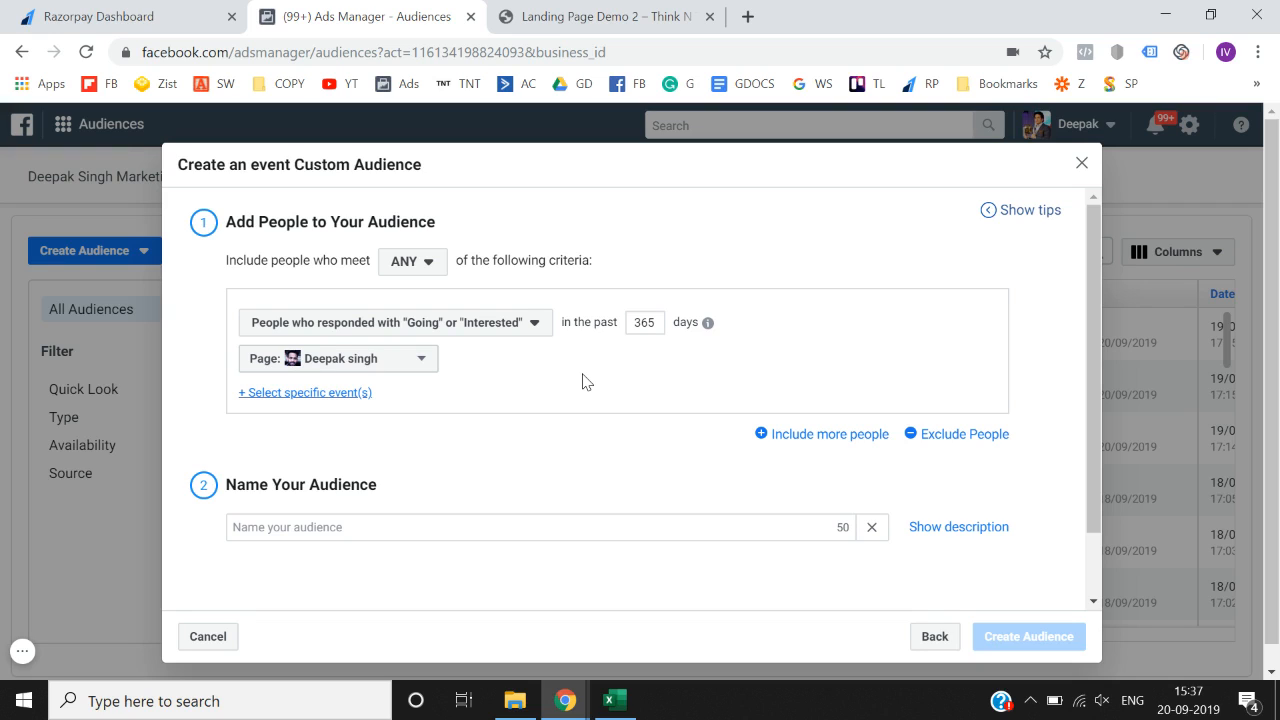
# - Try the Going, Interested and visited-the-event-page response criteria in turn
pyautogui.click(309, 394)
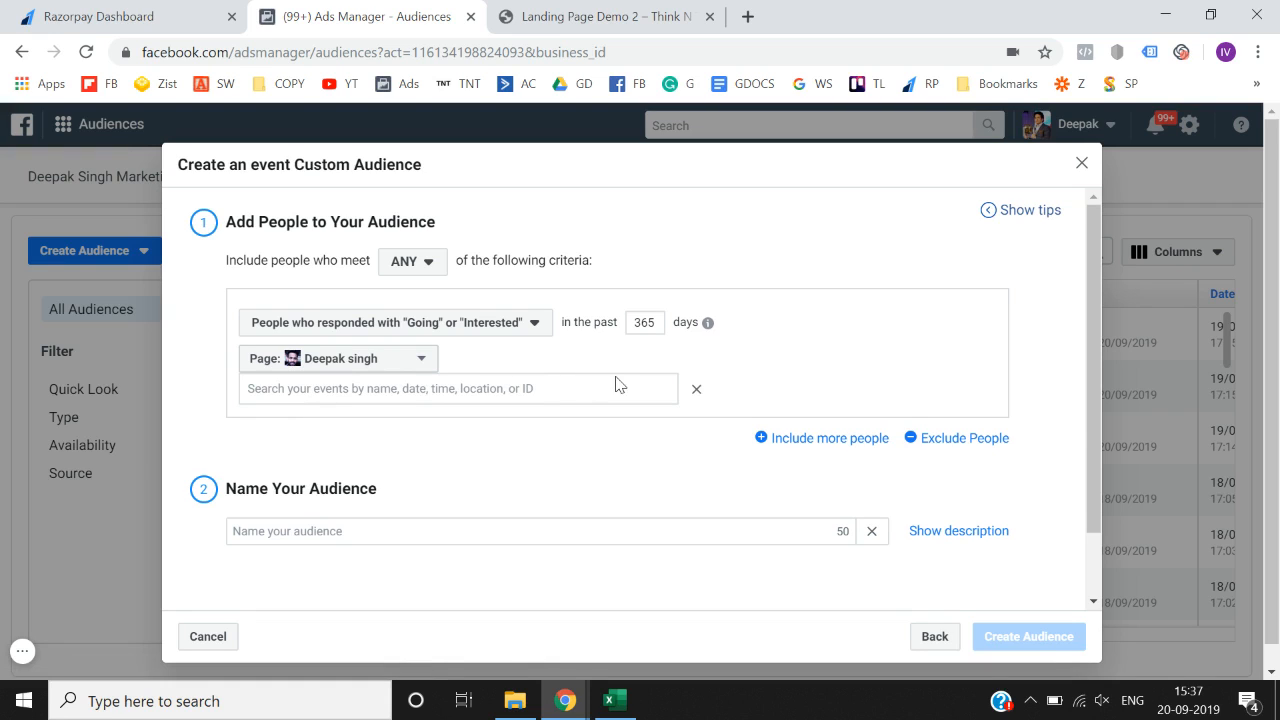
pyautogui.click(696, 389)
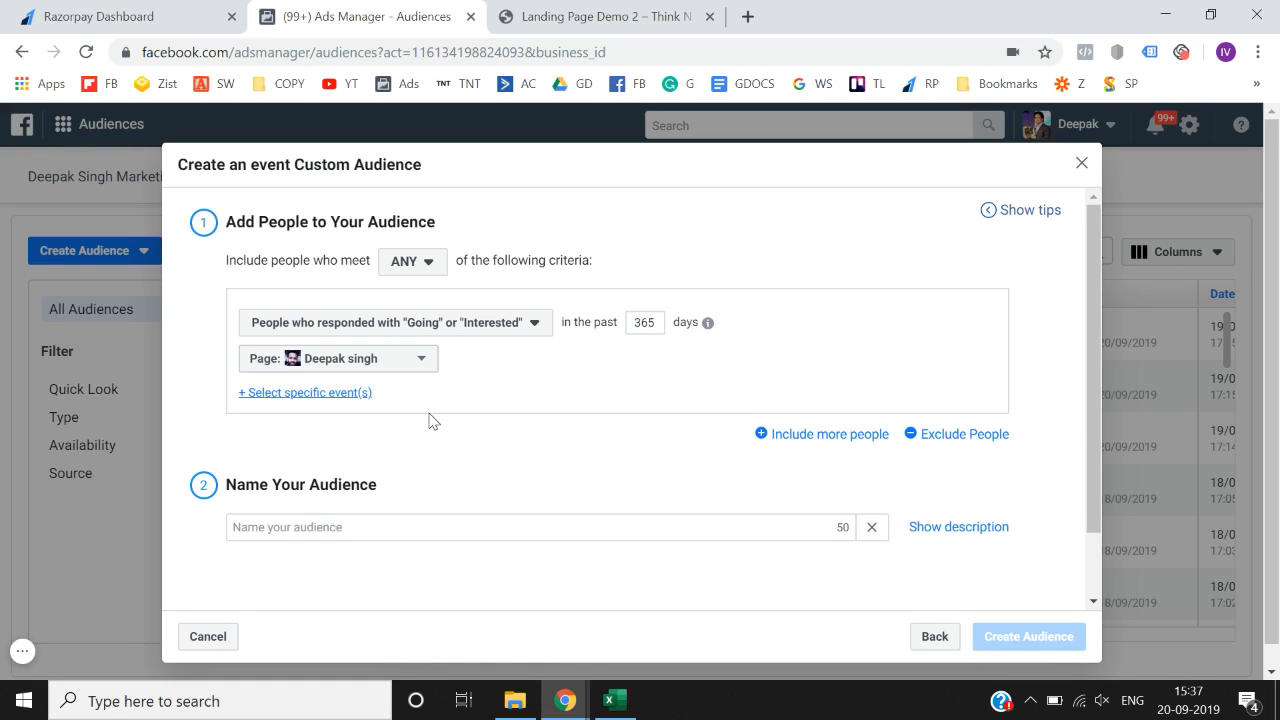
pyautogui.click(462, 329)
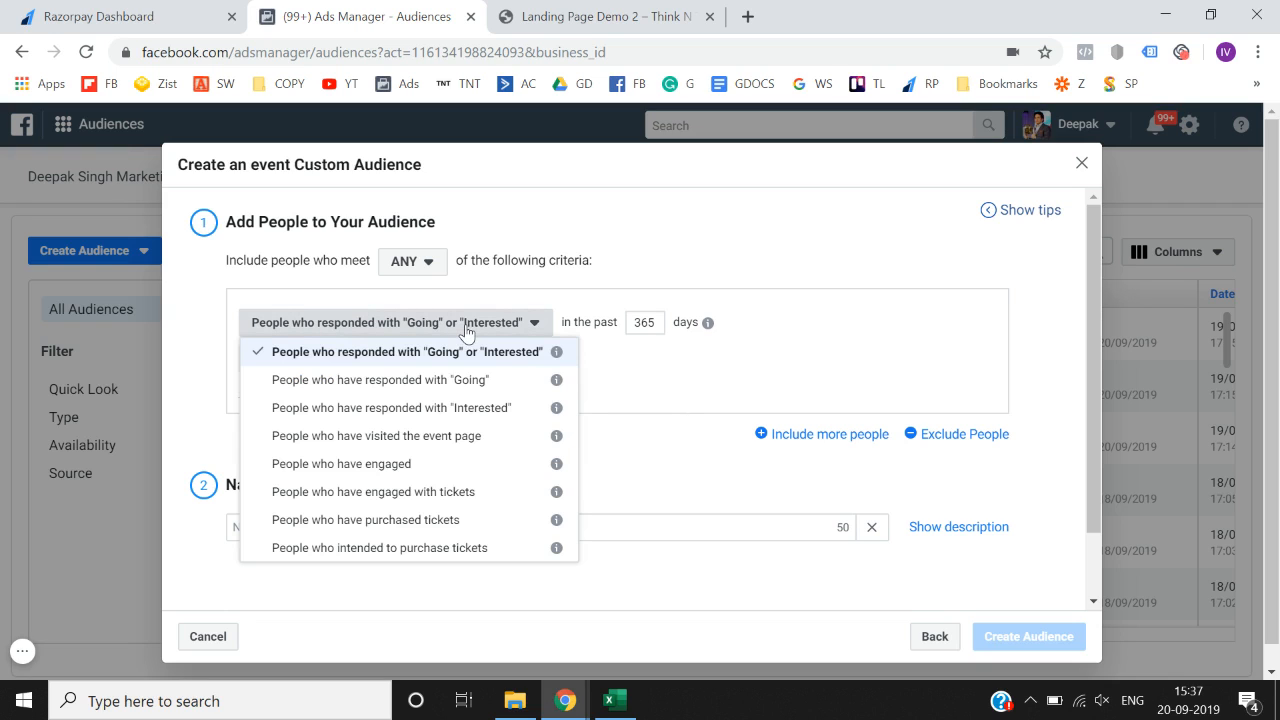
pyautogui.click(457, 389)
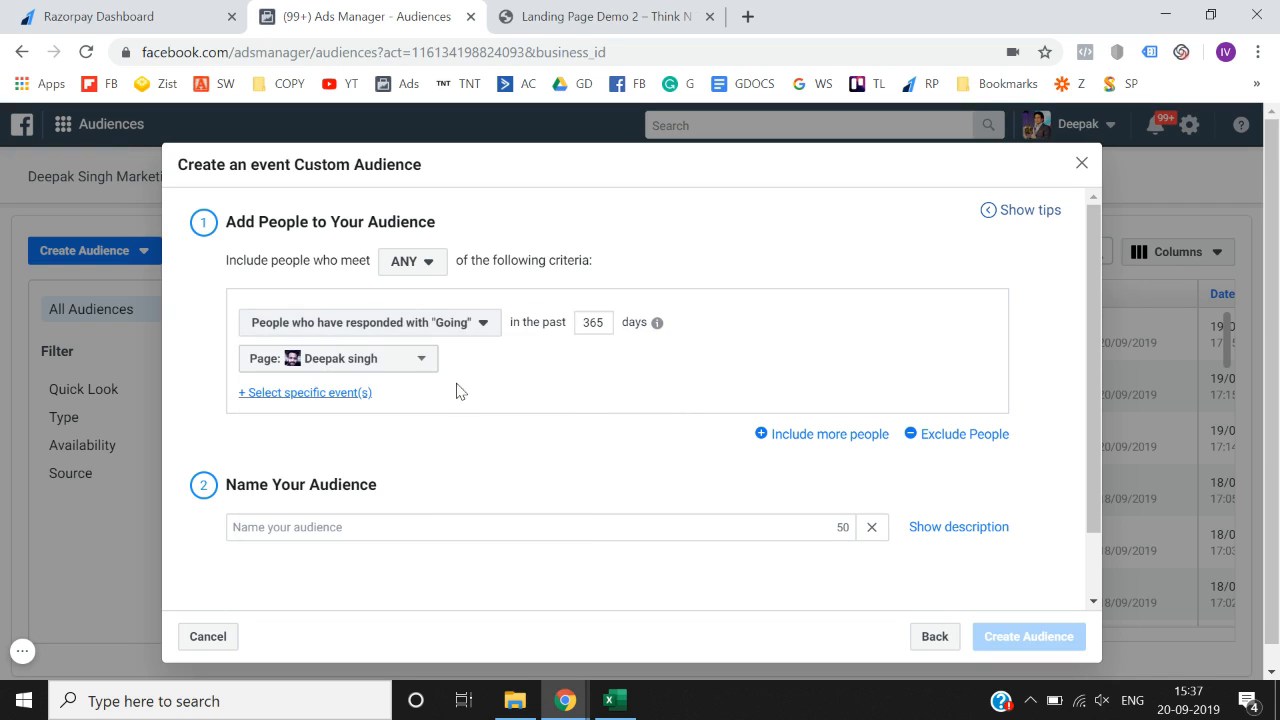
pyautogui.click(460, 334)
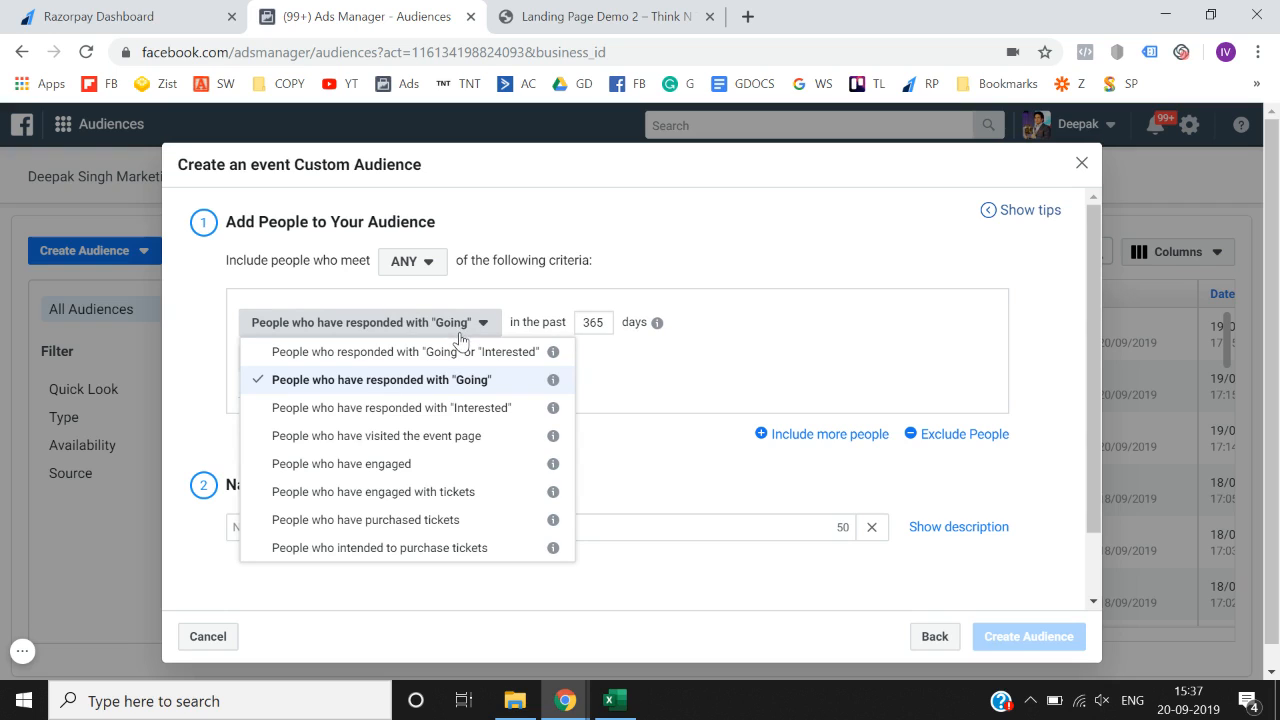
pyautogui.click(470, 410)
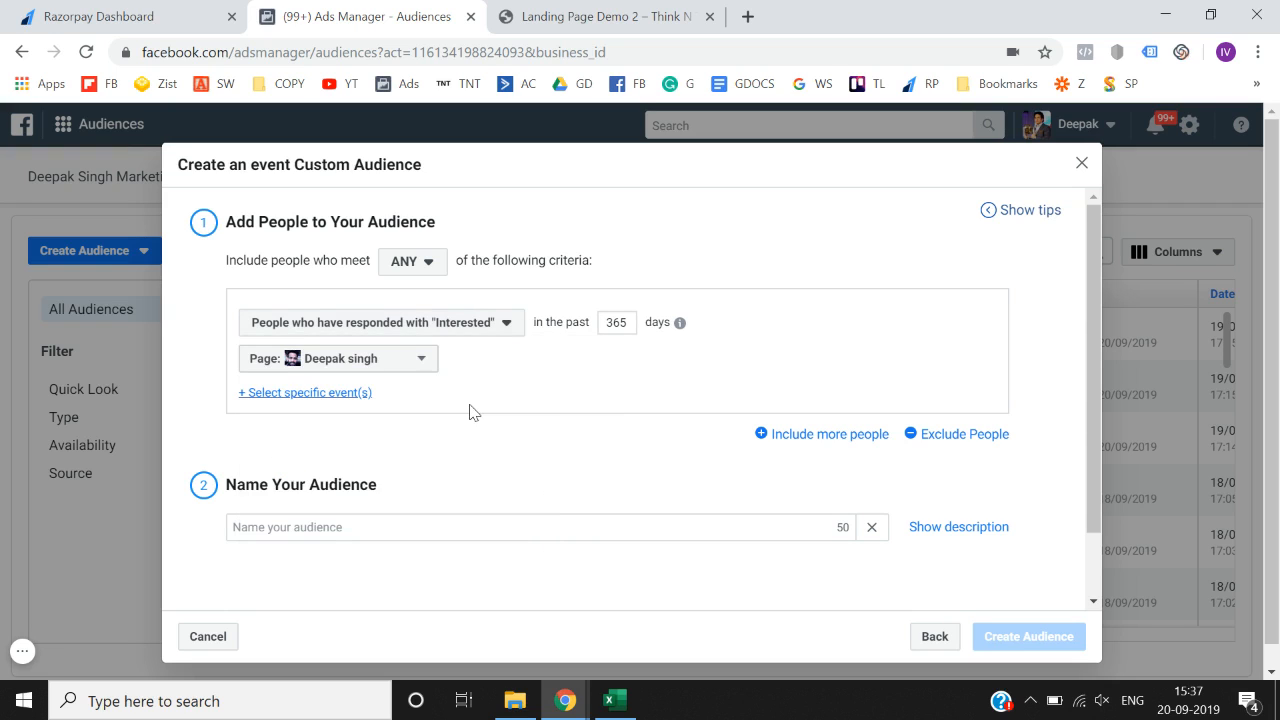
pyautogui.click(493, 325)
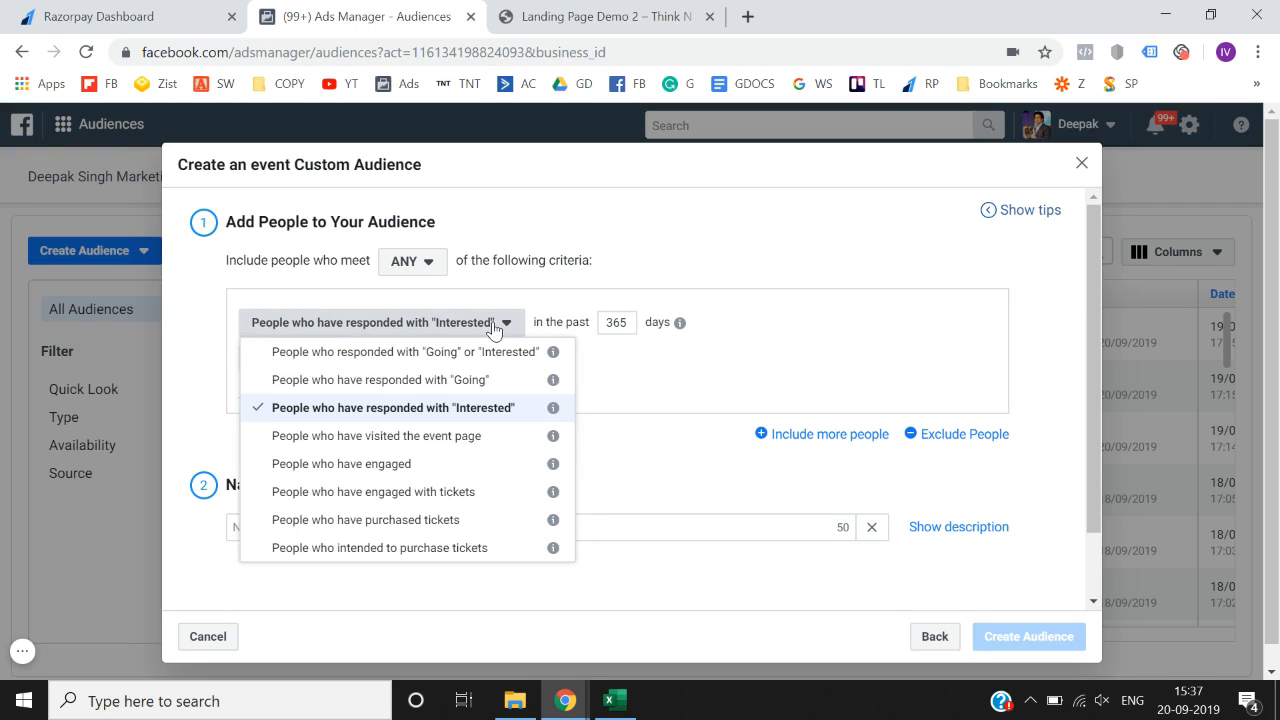
pyautogui.click(457, 436)
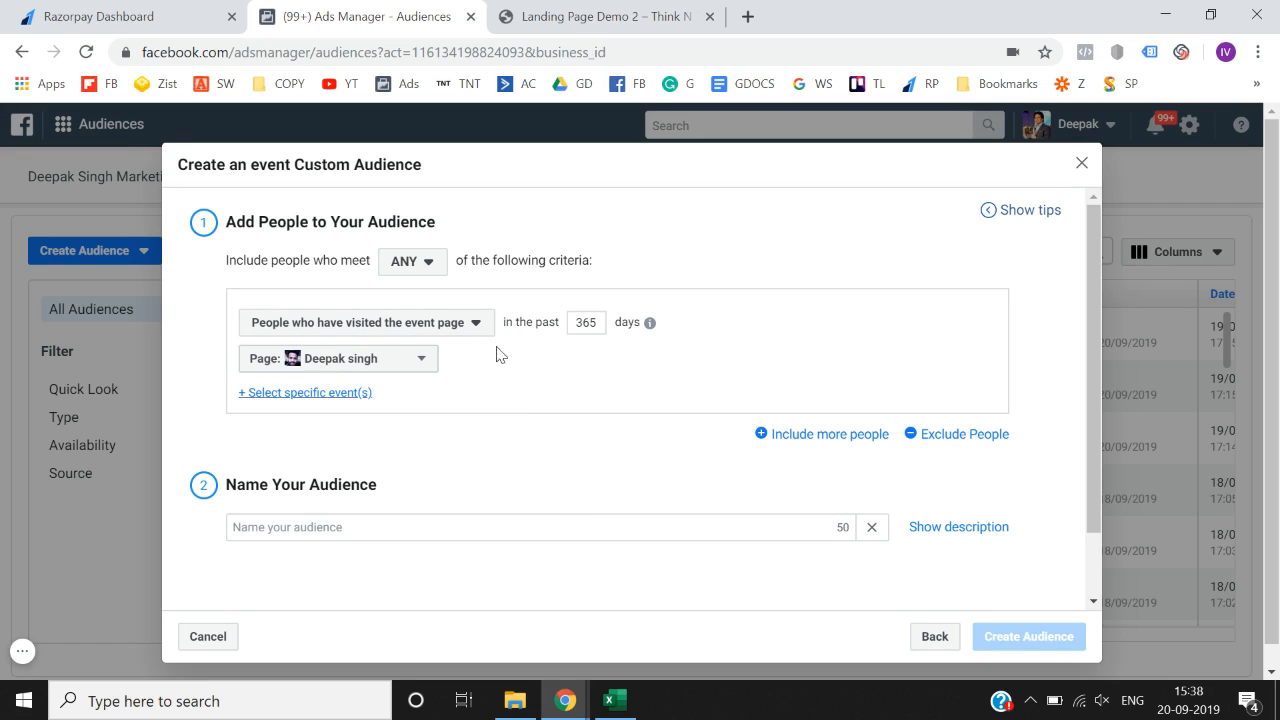
# - Settle the event criterion on people who have engaged with tickets
pyautogui.click(476, 322)
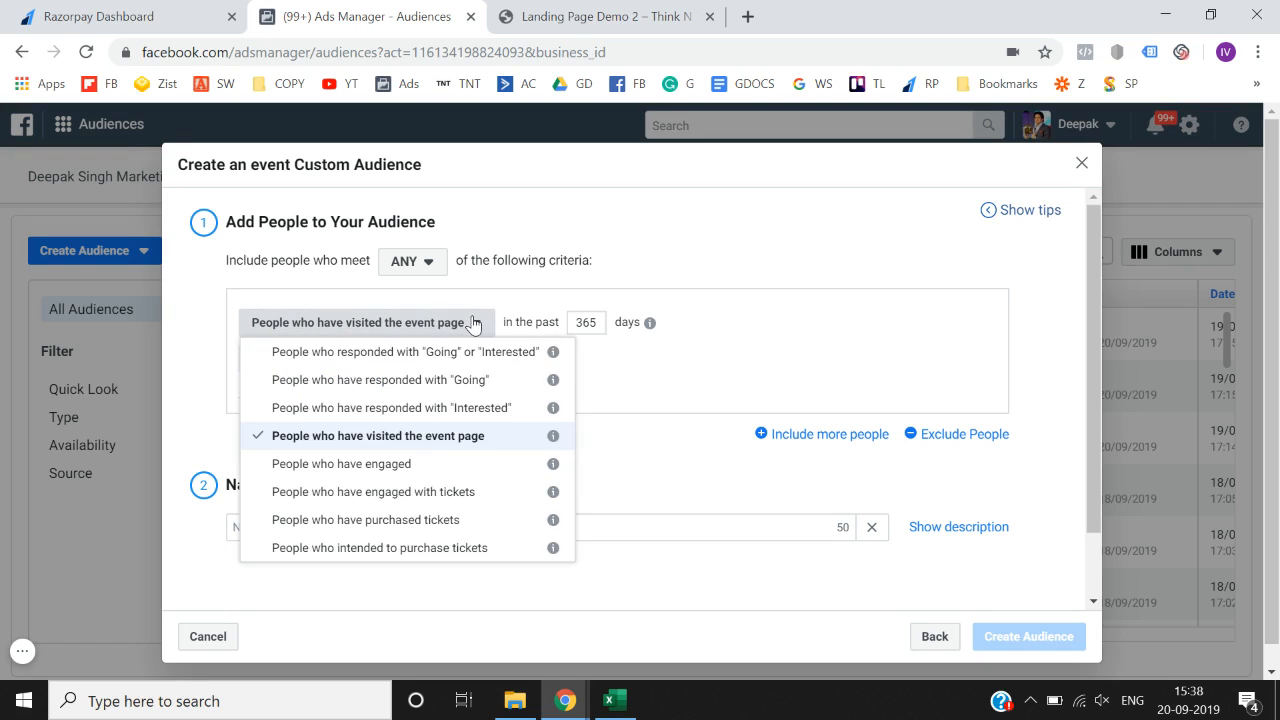
pyautogui.click(416, 465)
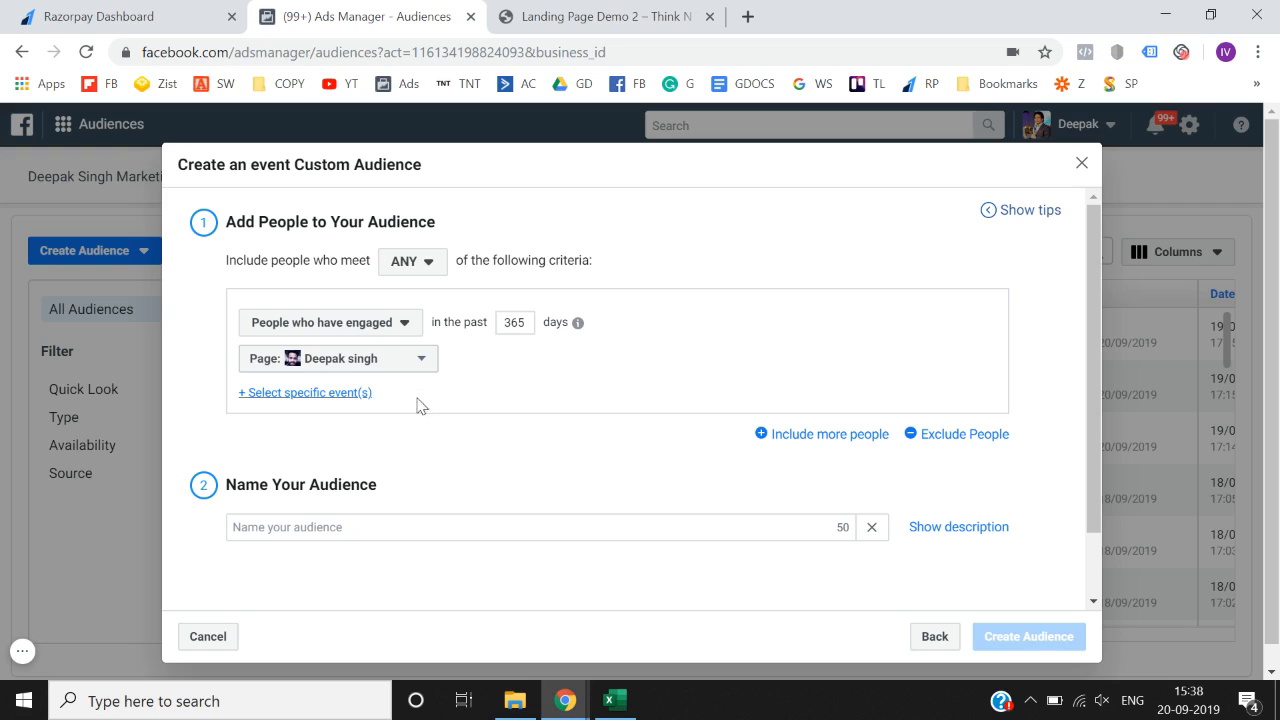
pyautogui.click(398, 325)
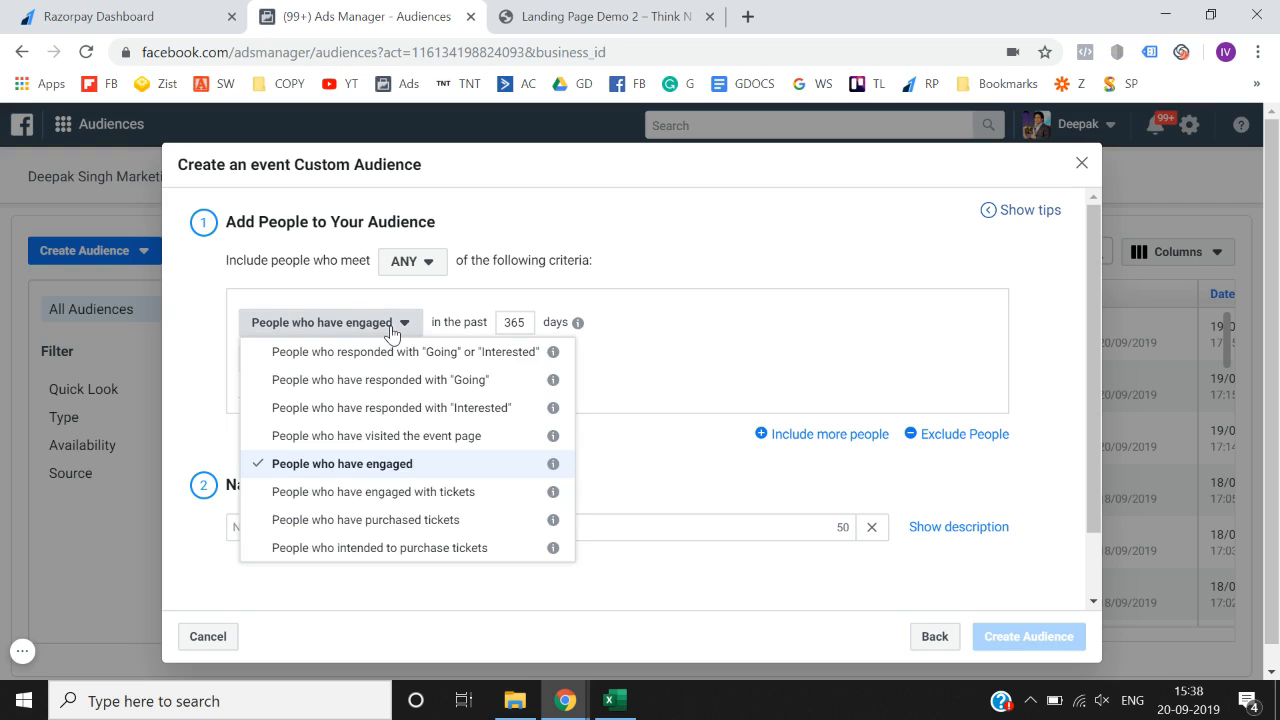
pyautogui.click(381, 493)
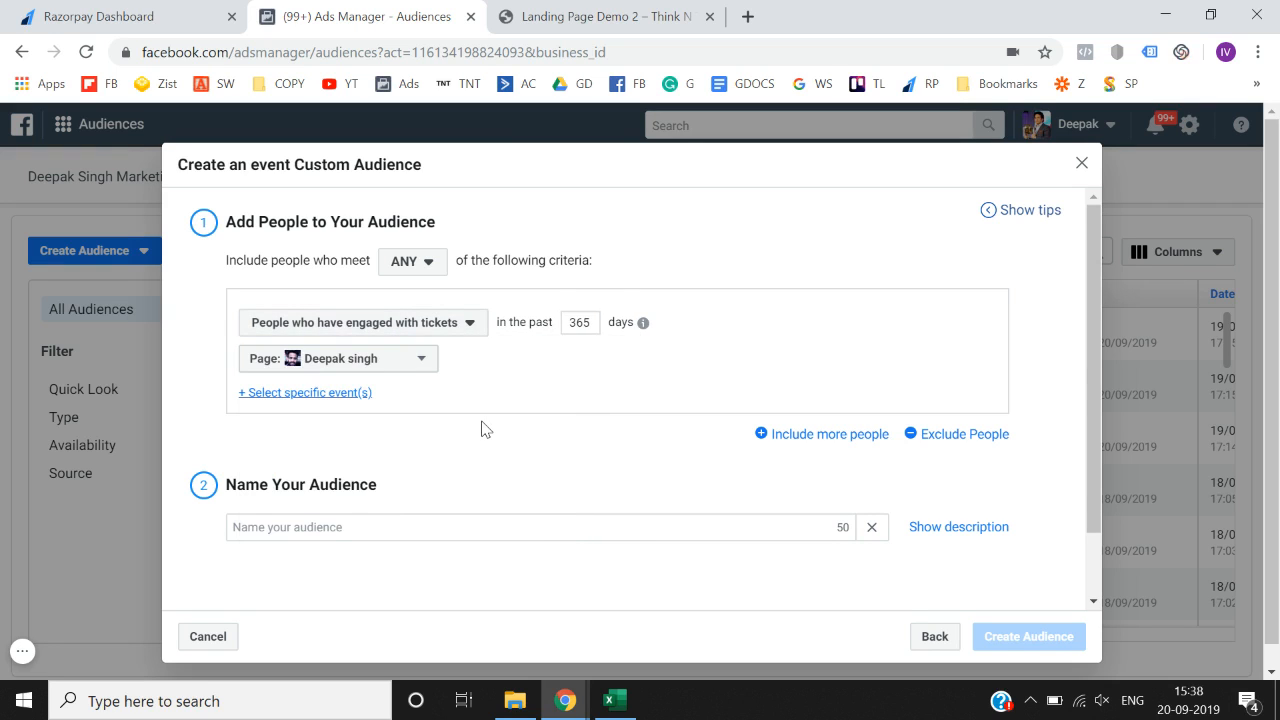
pyautogui.click(470, 332)
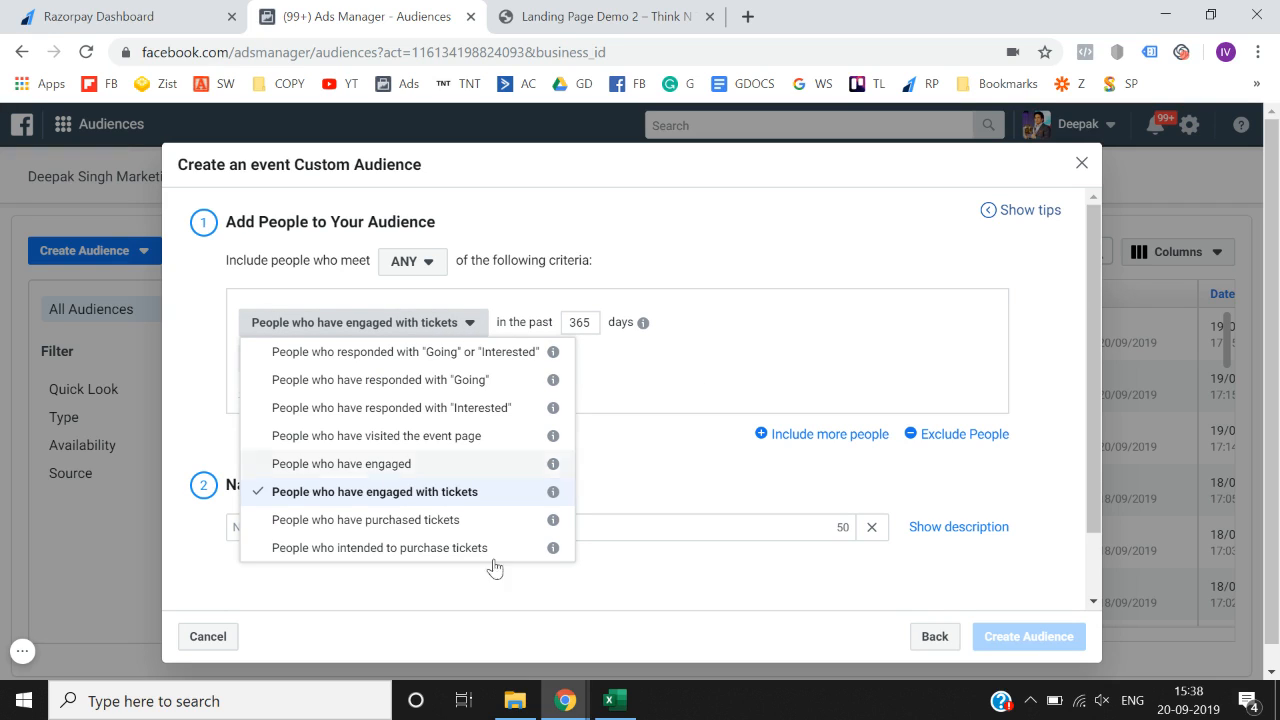
pyautogui.click(668, 431)
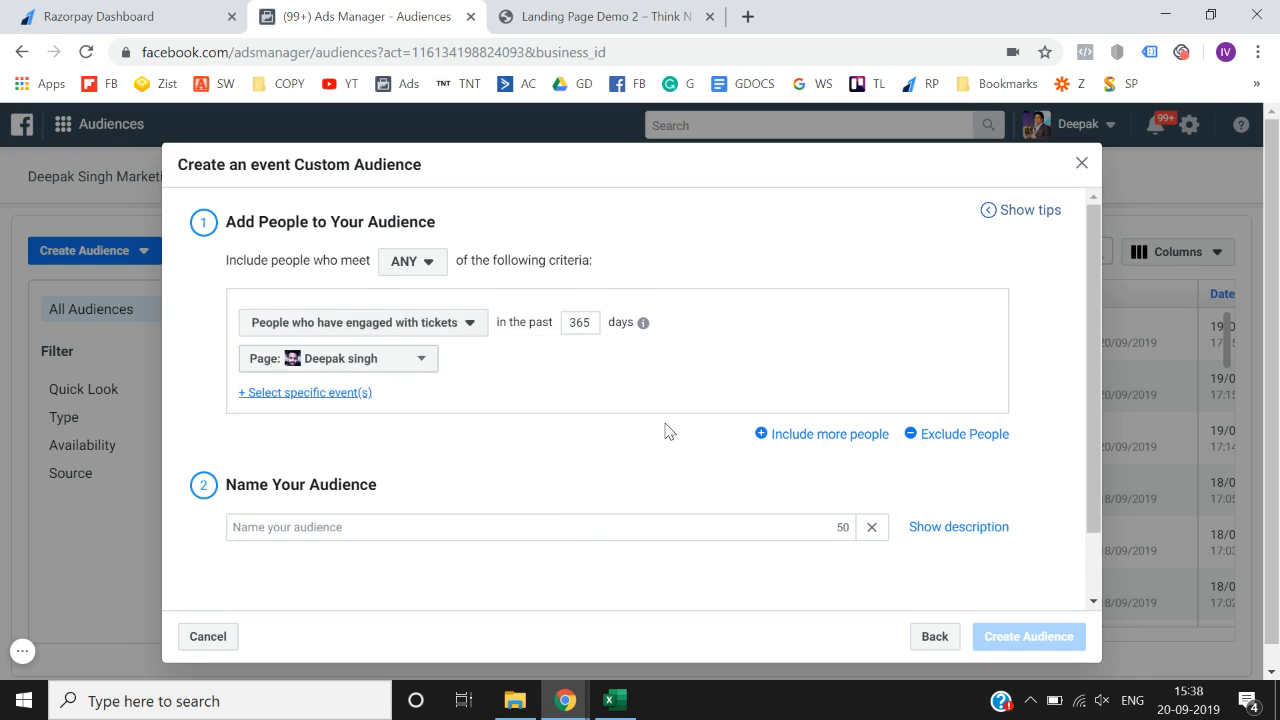
pyautogui.scroll(-1, 668, 431)
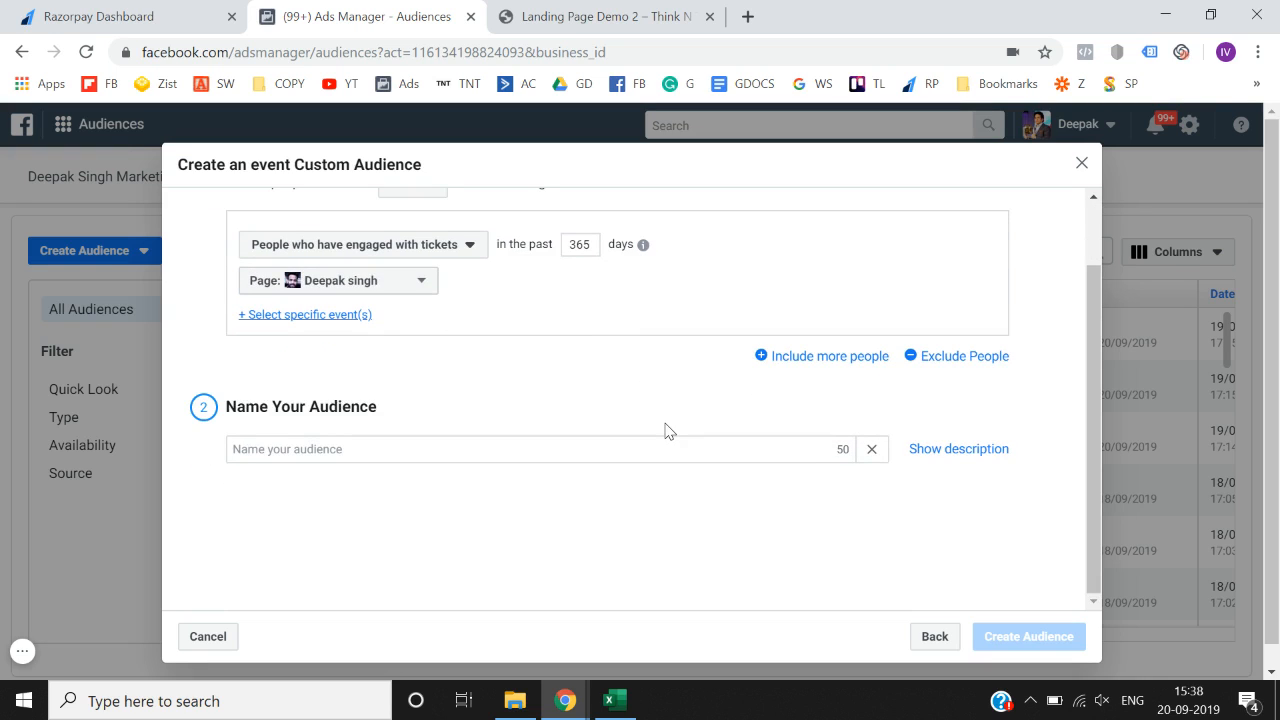
# - Add an 'Include more people' group, look over its criteria, then back out to the source chooser
pyautogui.click(843, 357)
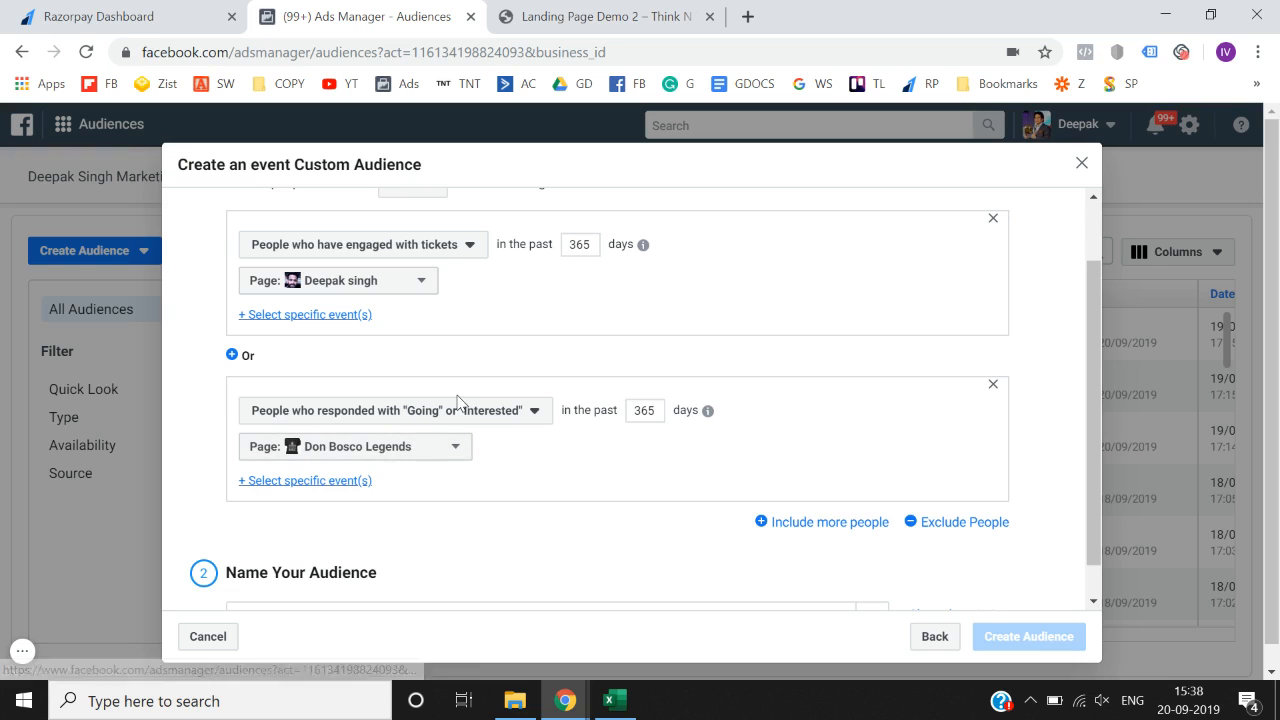
pyautogui.click(450, 411)
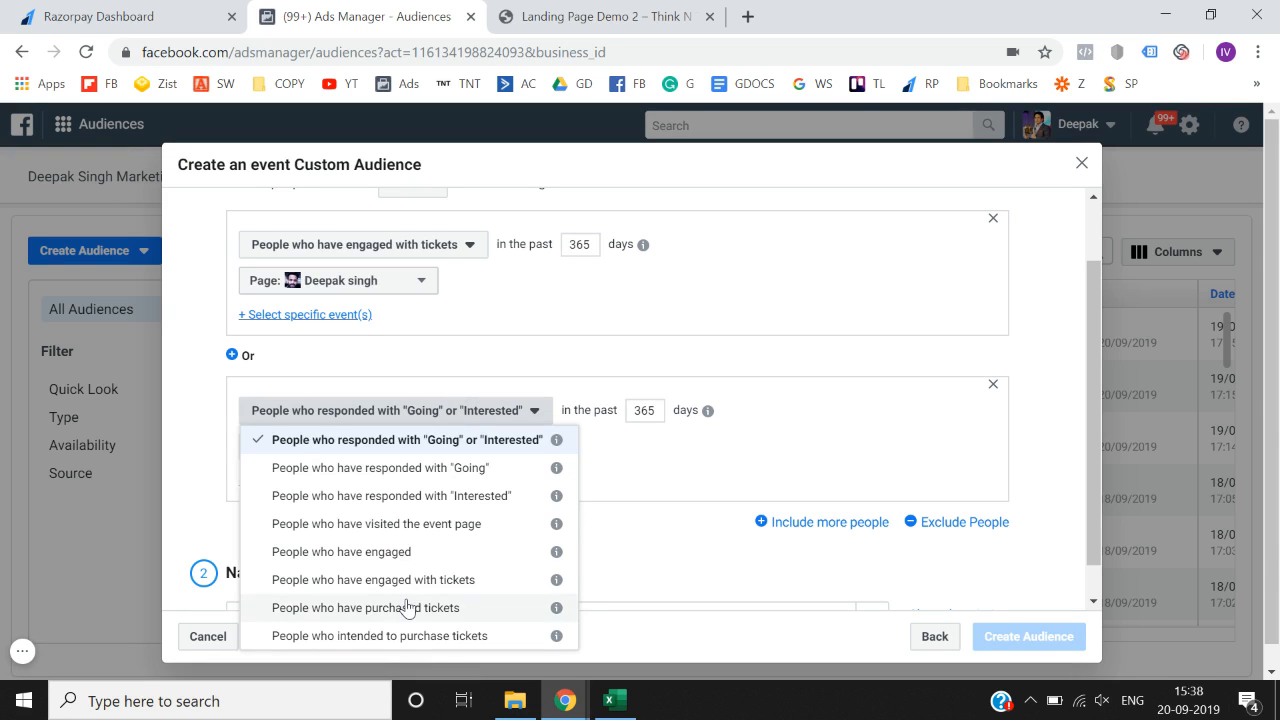
pyautogui.scroll(1, 773, 330)
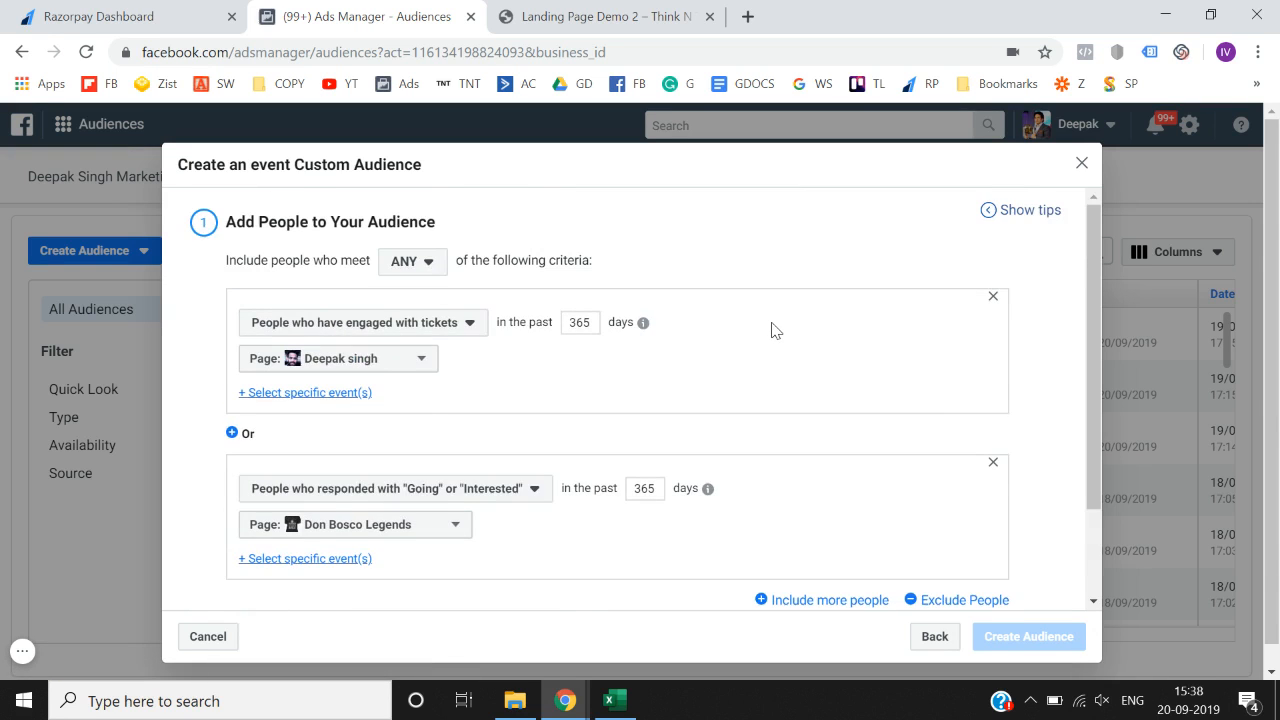
pyautogui.scroll(-2, 825, 430)
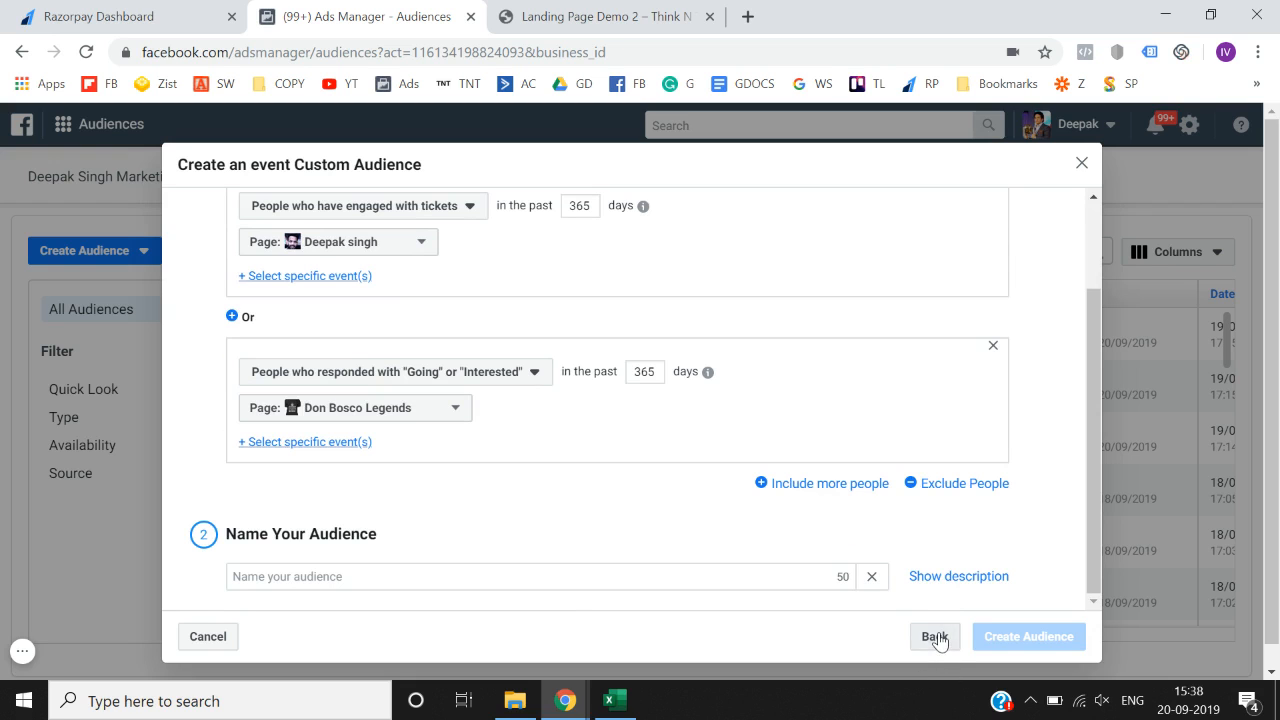
pyautogui.click(936, 637)
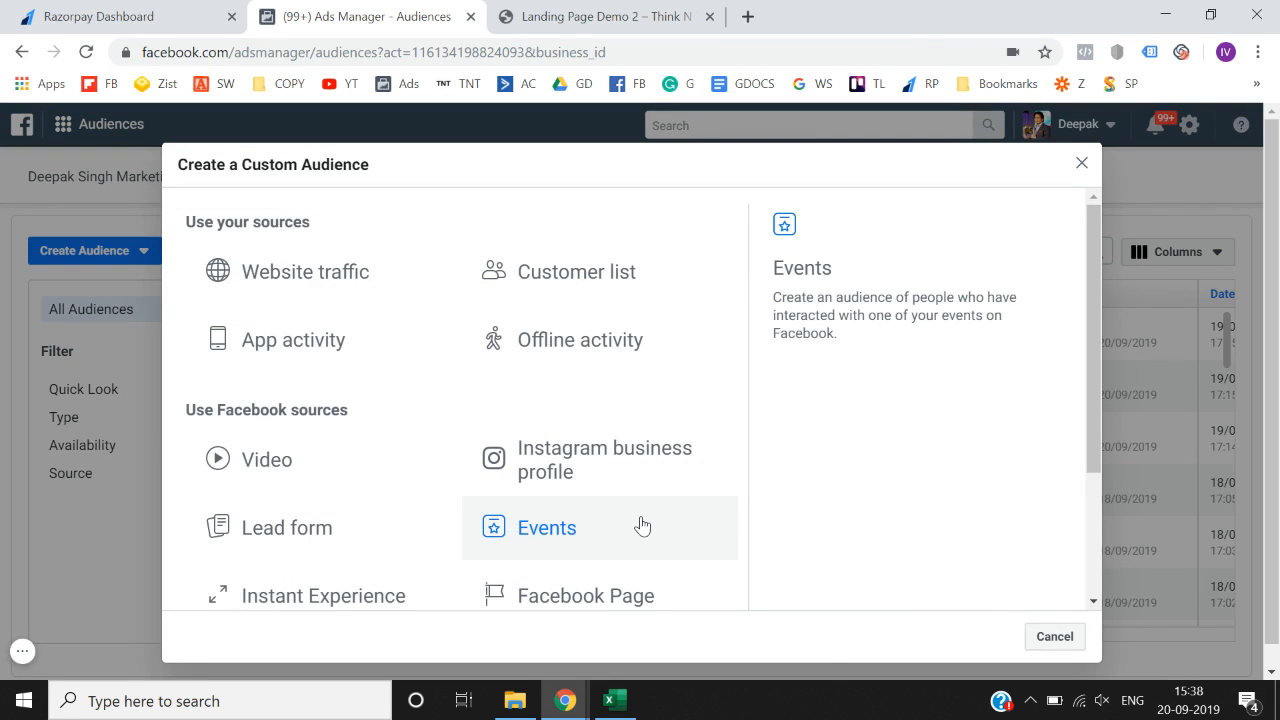
pyautogui.scroll(-1, 642, 526)
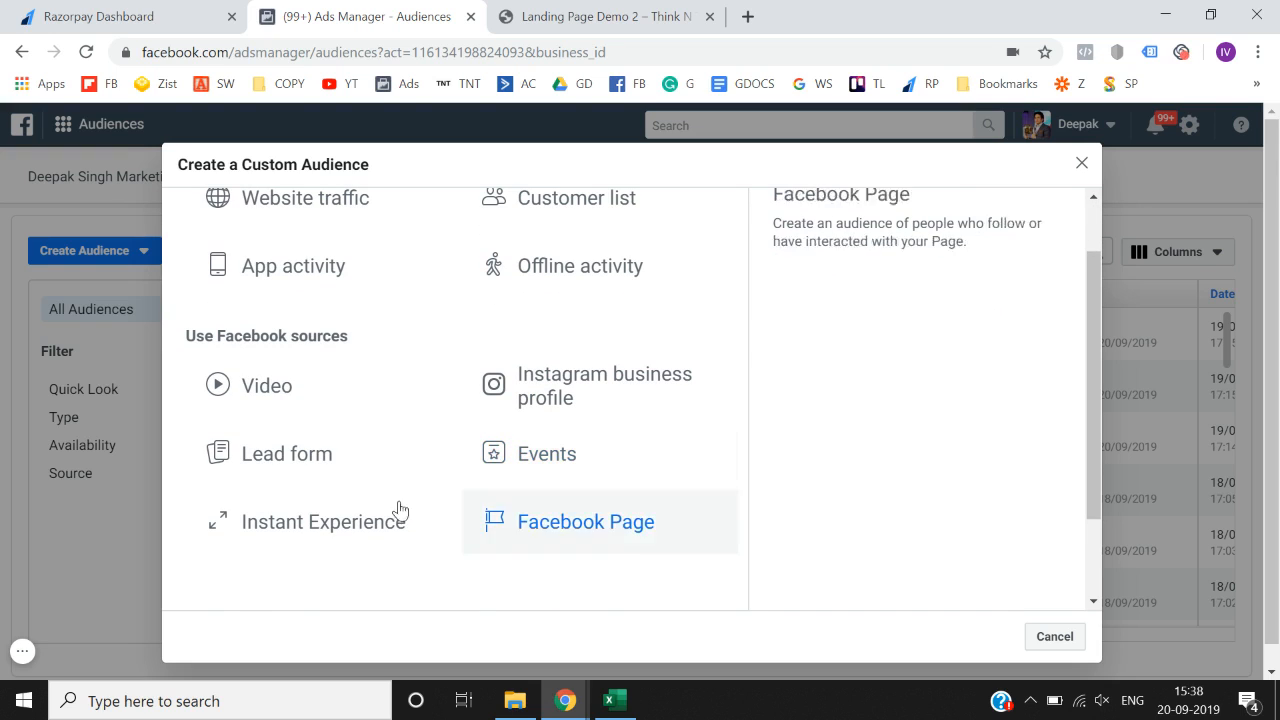
# - Start a lead form audience and set its page to the personal page
pyautogui.click(289, 487)
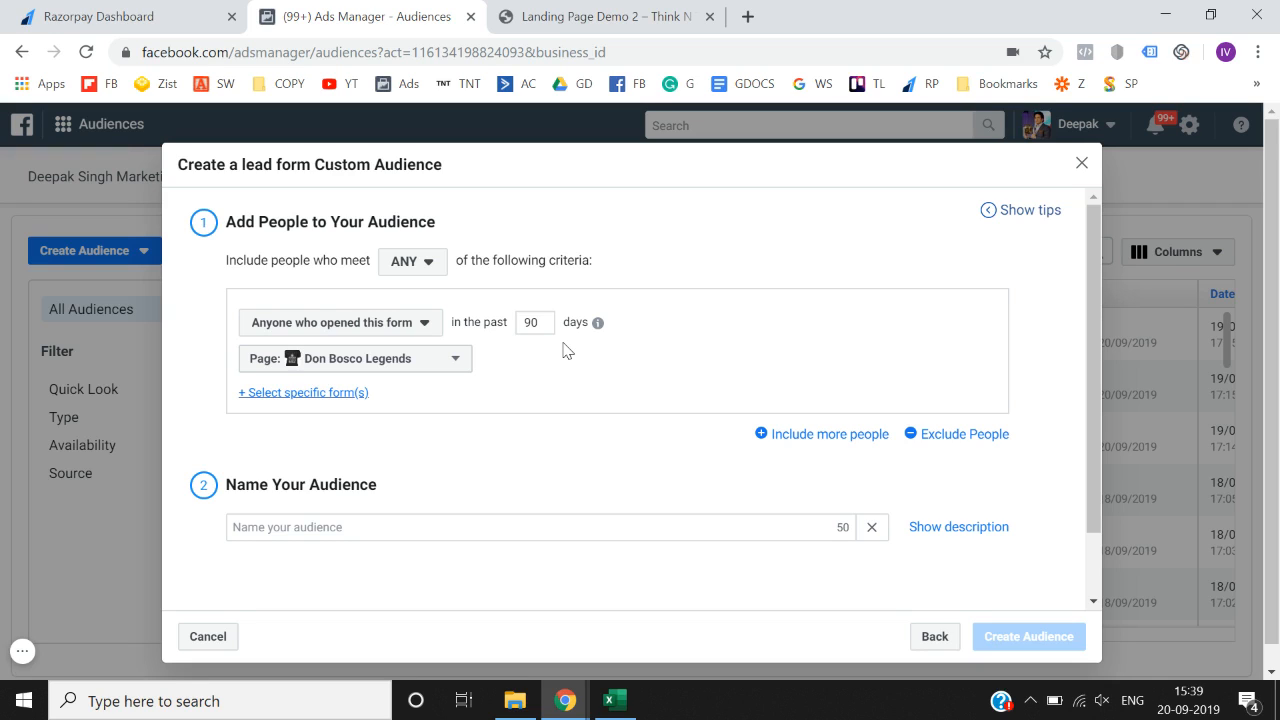
pyautogui.click(452, 366)
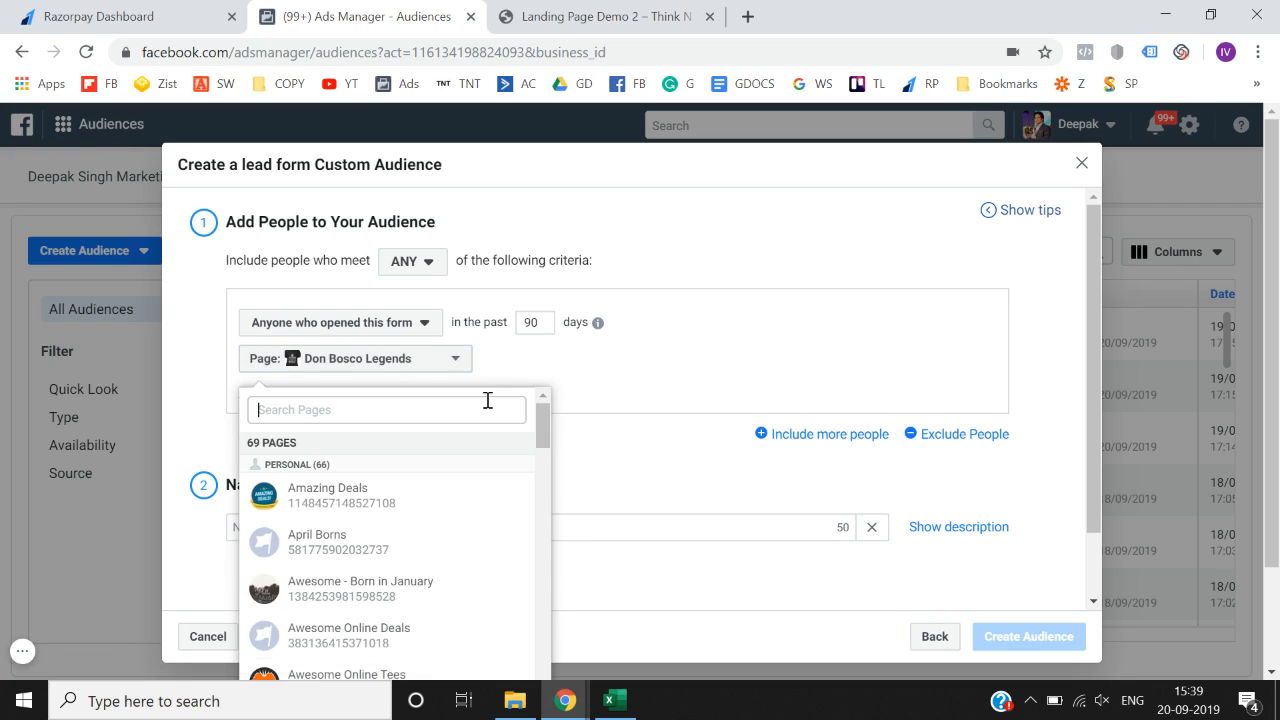
pyautogui.write('dee')
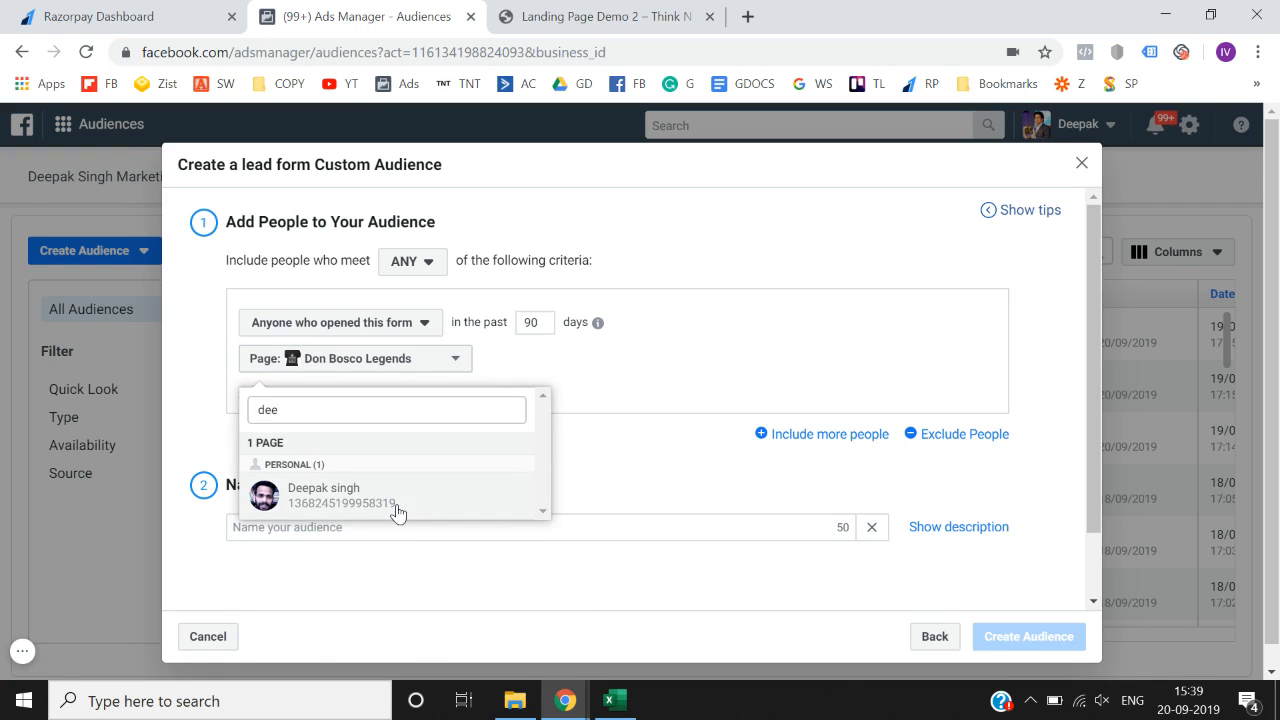
pyautogui.click(398, 513)
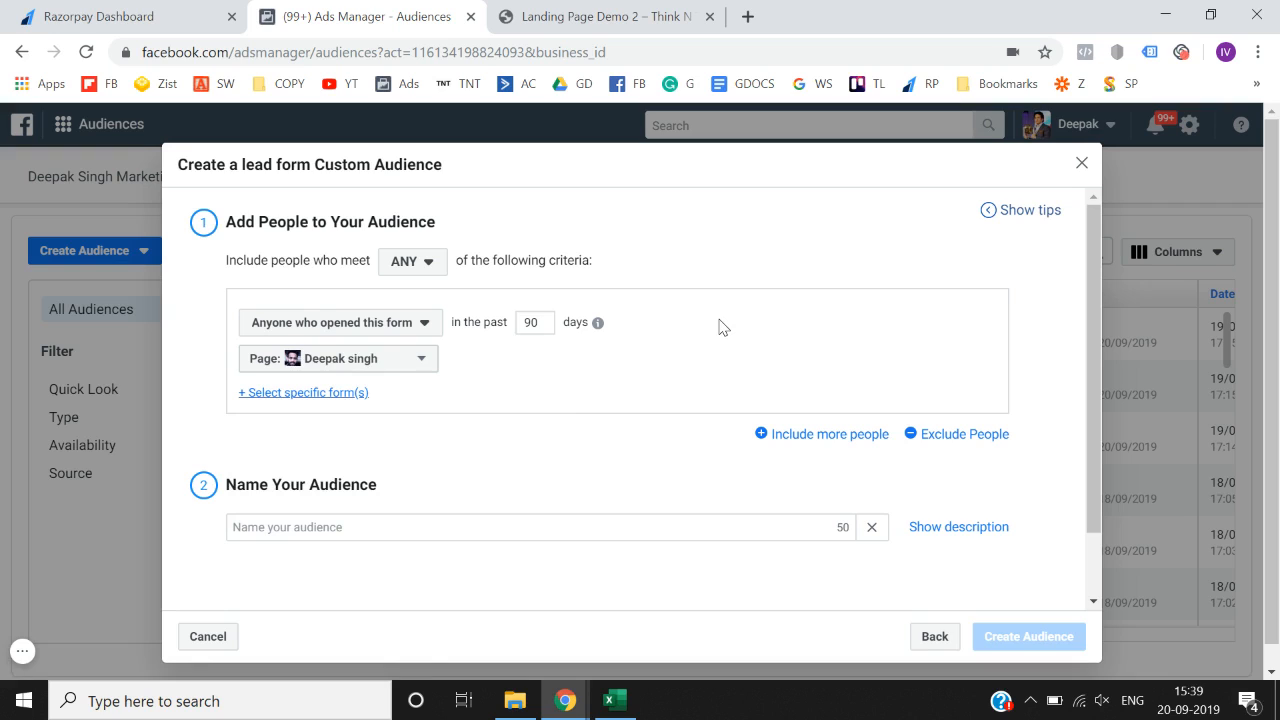
# - Keep 'Anyone who opened this form' and add the Digital Marketing Leads form
pyautogui.click(370, 333)
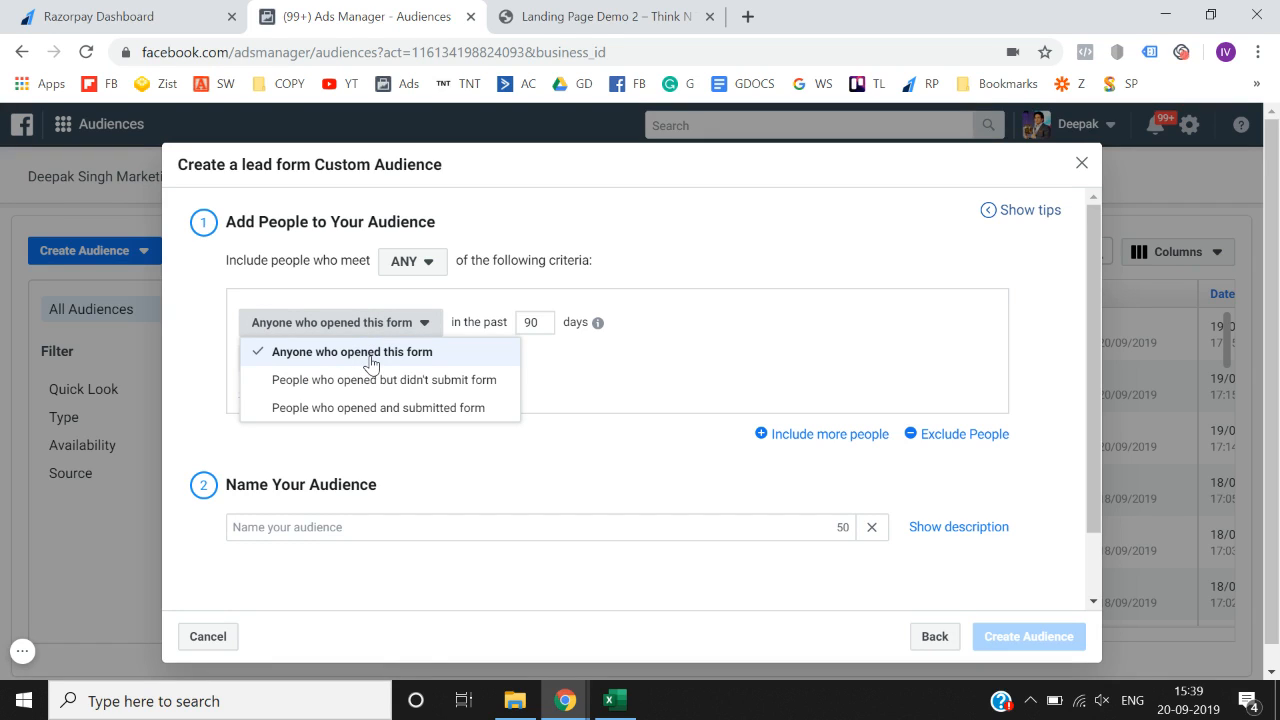
pyautogui.click(366, 356)
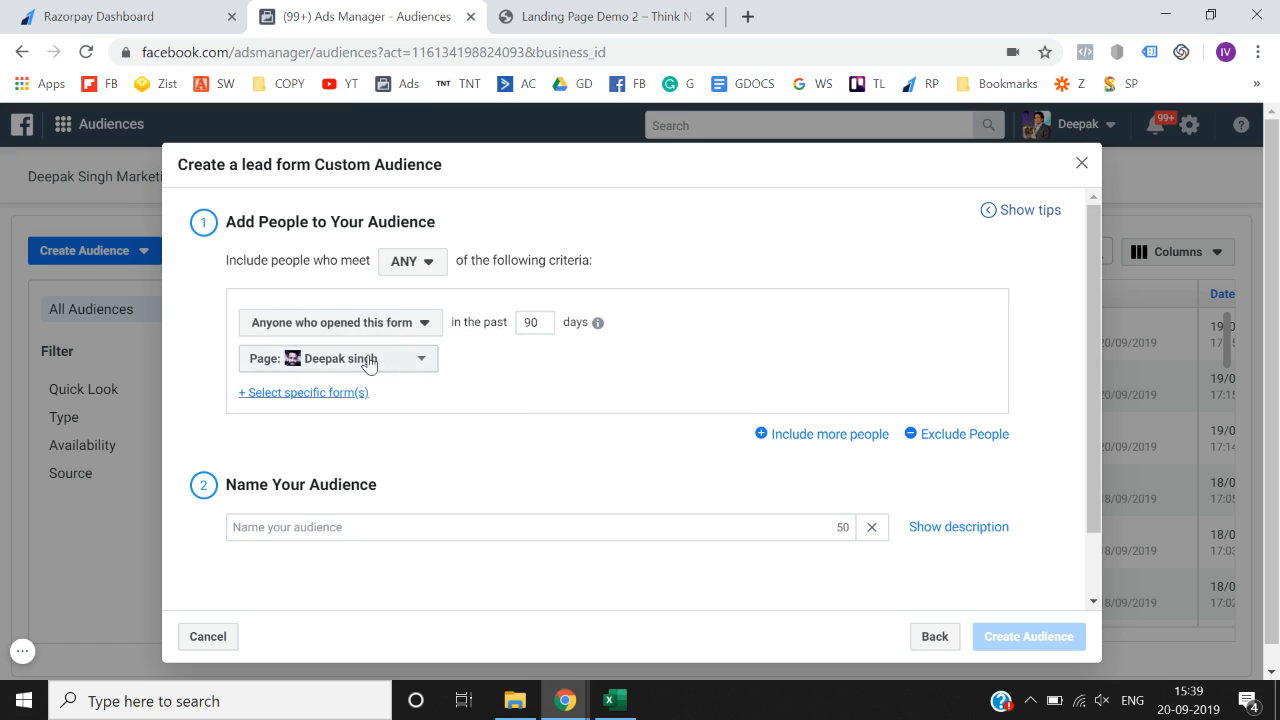
pyautogui.click(298, 391)
pyautogui.write('d')
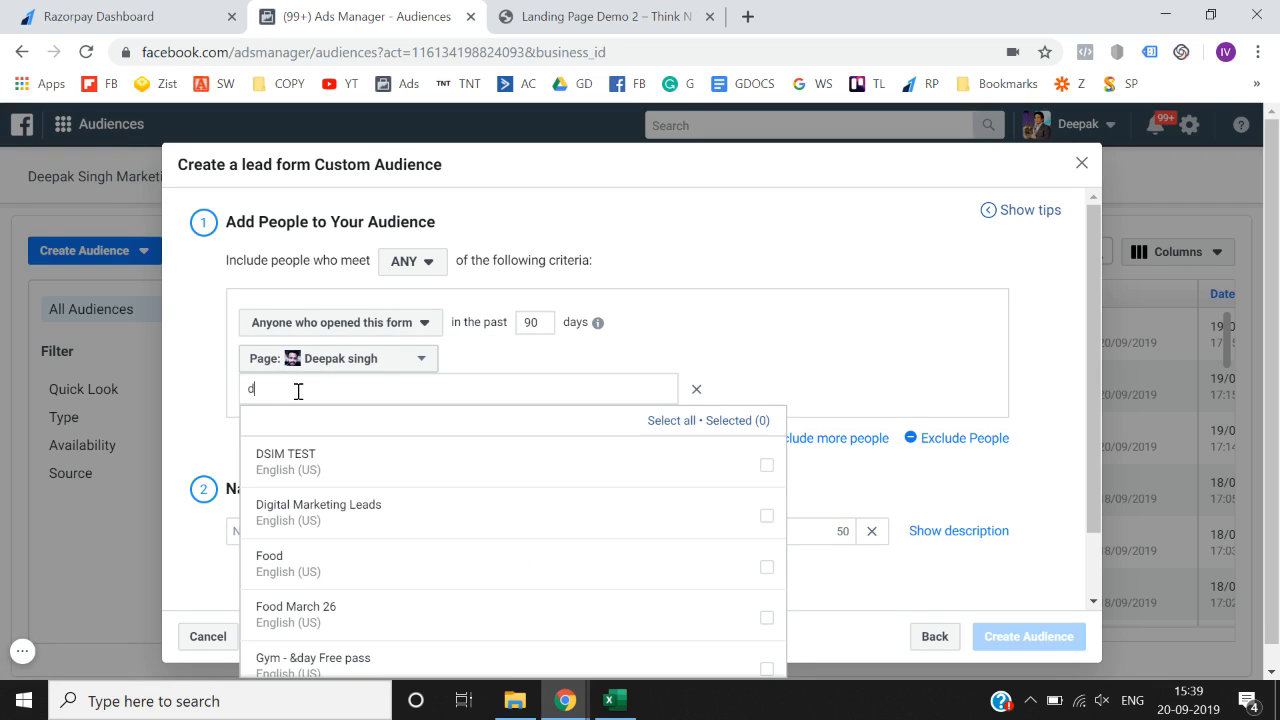
pyautogui.click(762, 535)
pyautogui.click(851, 371)
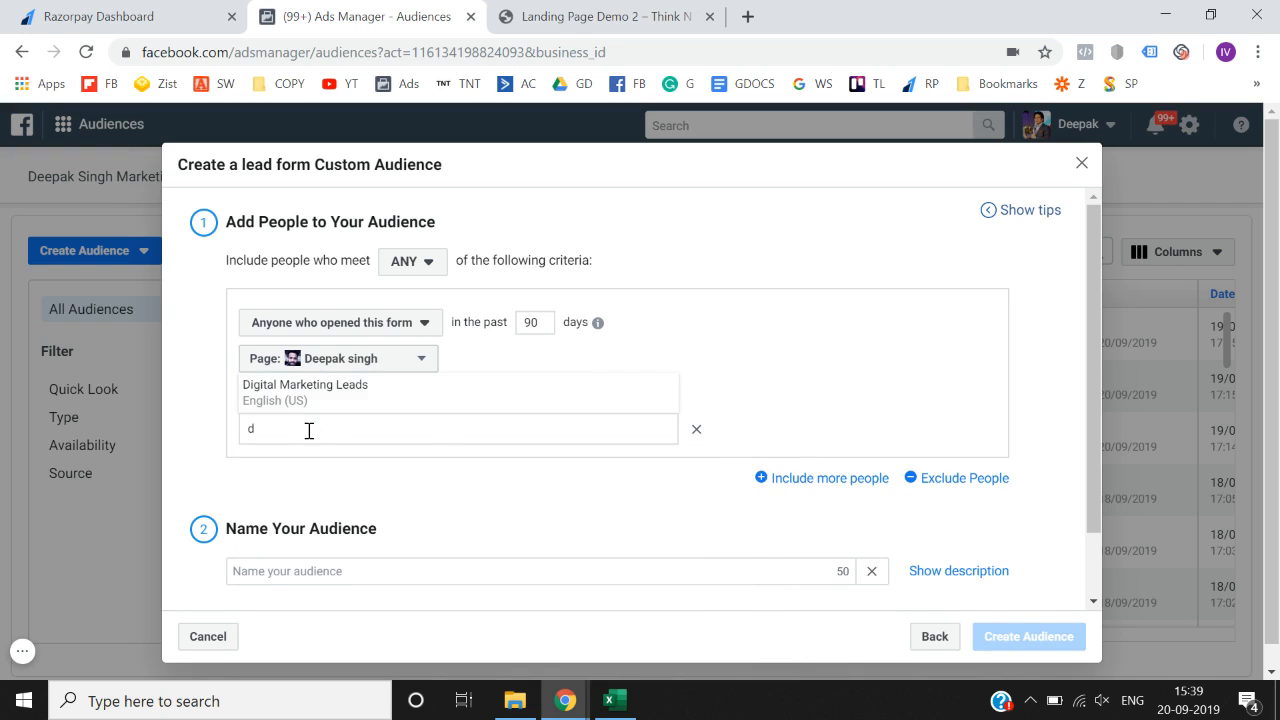
pyautogui.moveTo(269, 391)
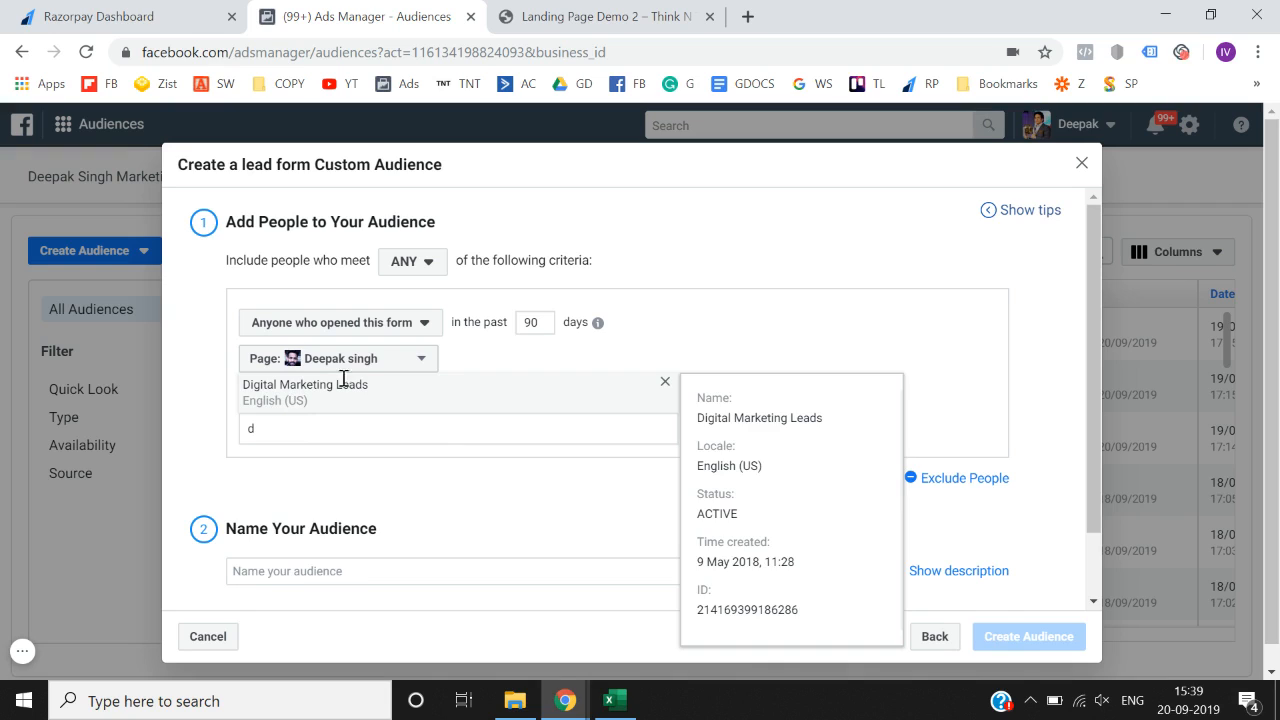
# - Recheck the form criterion, leaving it as anyone who opened the form in 90 days
pyautogui.click(364, 333)
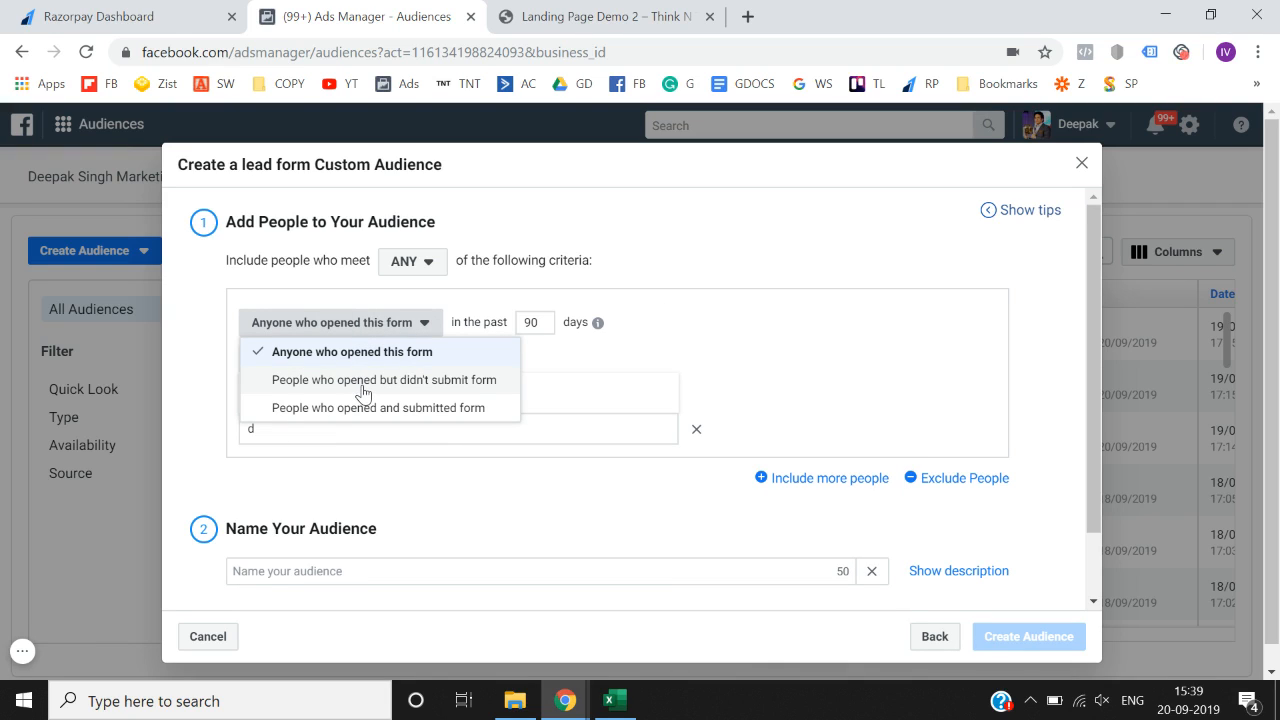
pyautogui.click(825, 295)
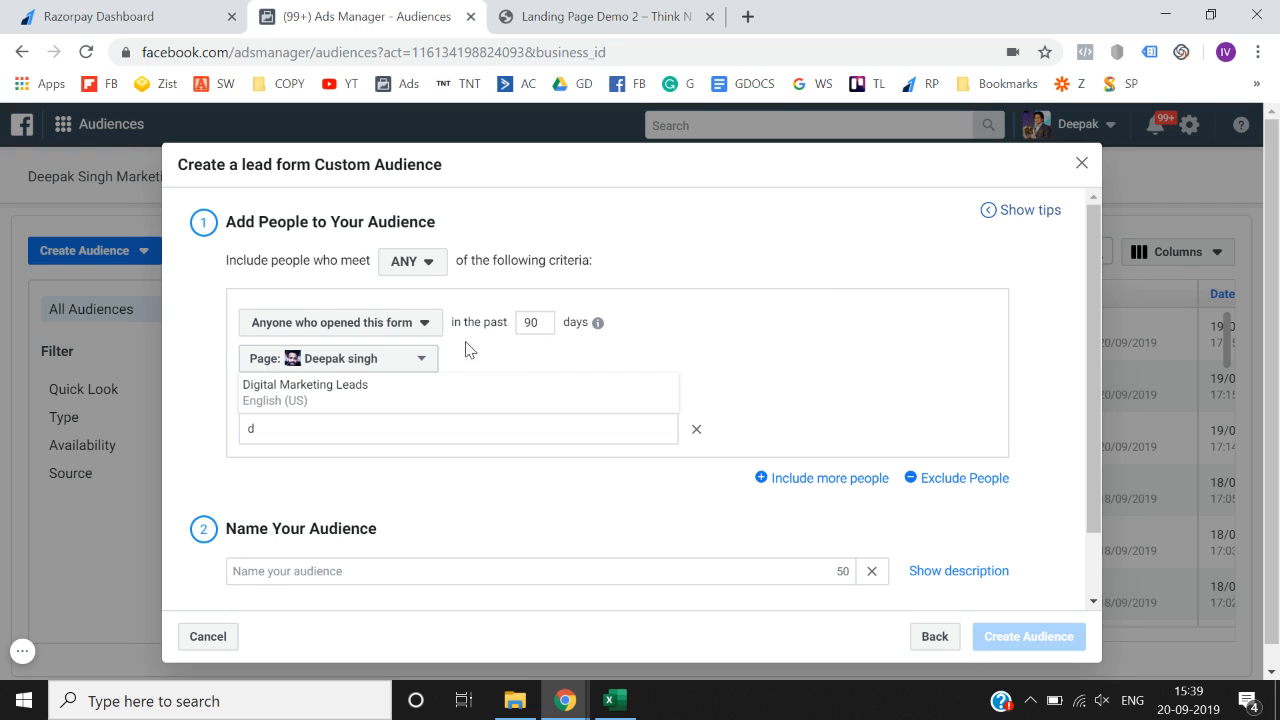
pyautogui.click(398, 326)
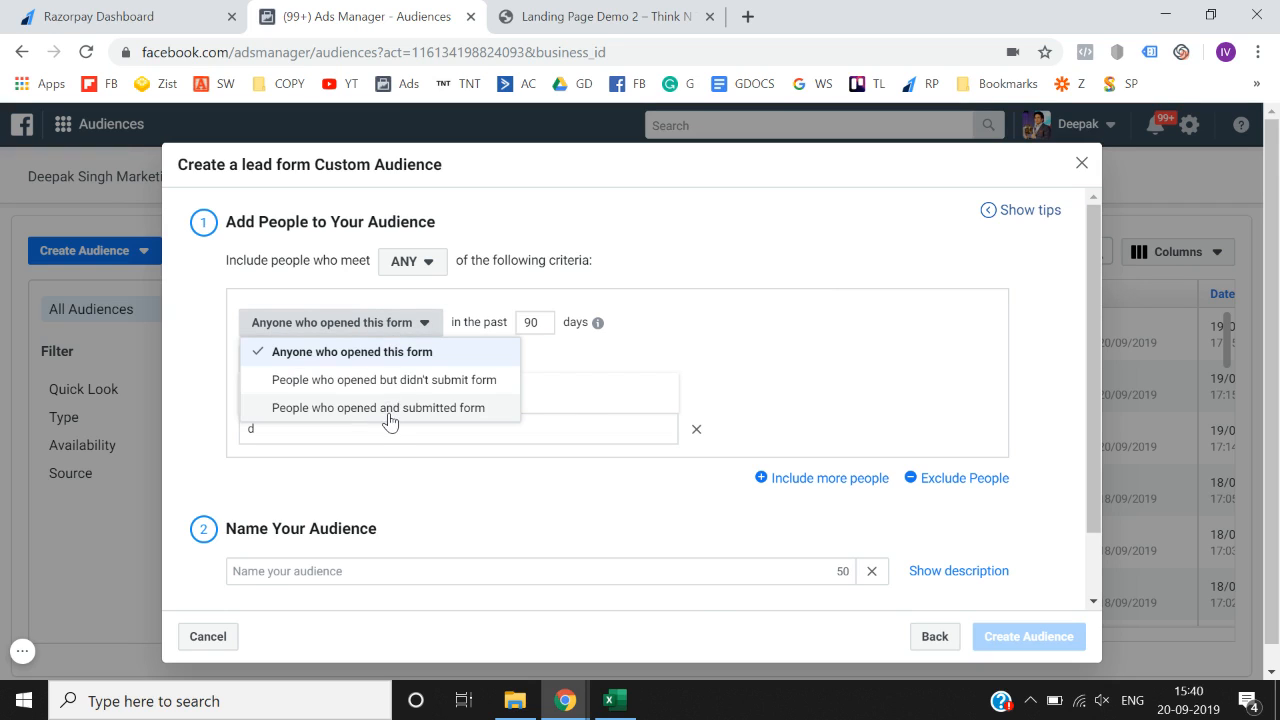
pyautogui.click(880, 333)
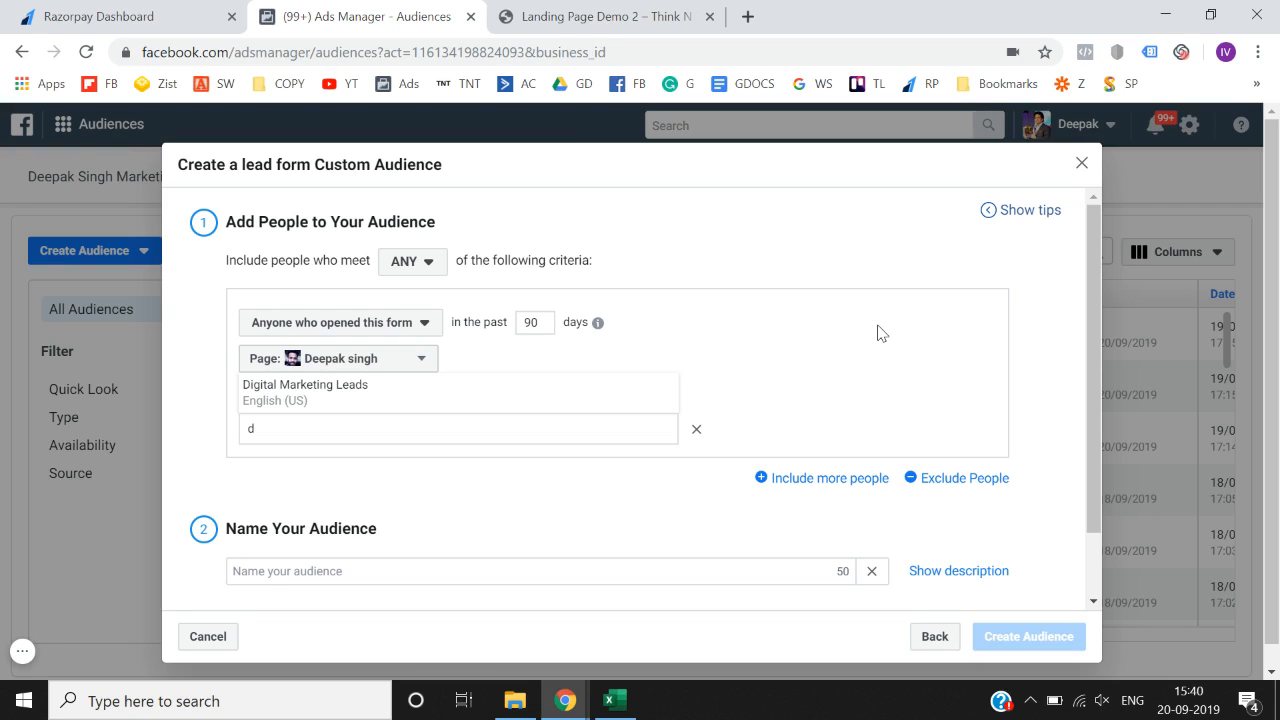
# - Go back and start an Instagram business profile audience using the twigsdirect account
pyautogui.click(926, 652)
pyautogui.scroll(-1, 697, 537)
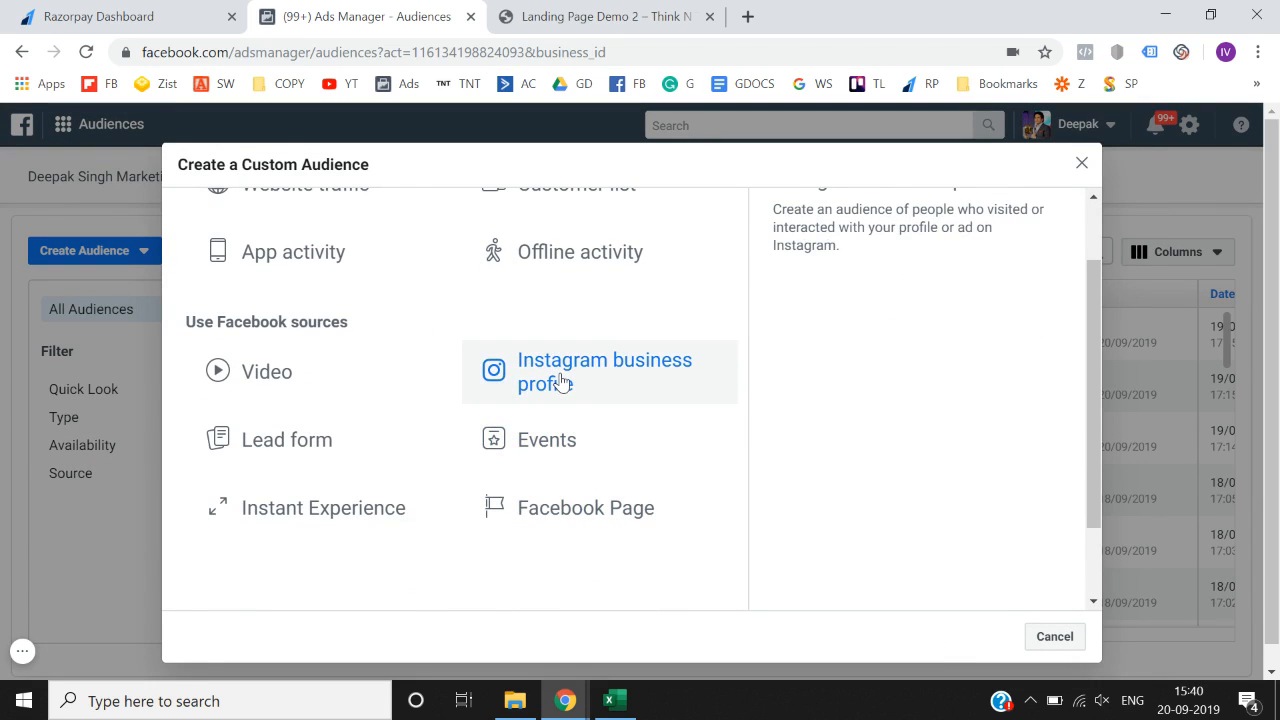
pyautogui.scroll(1, 562, 380)
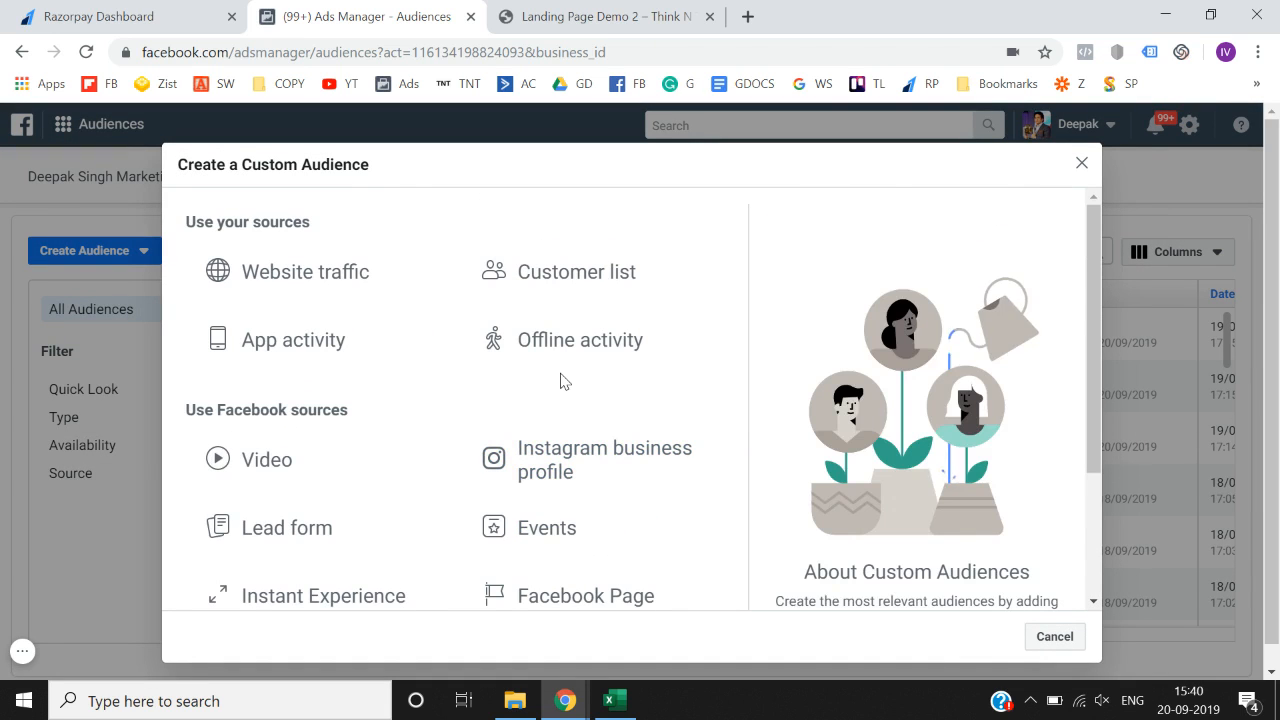
pyautogui.click(590, 453)
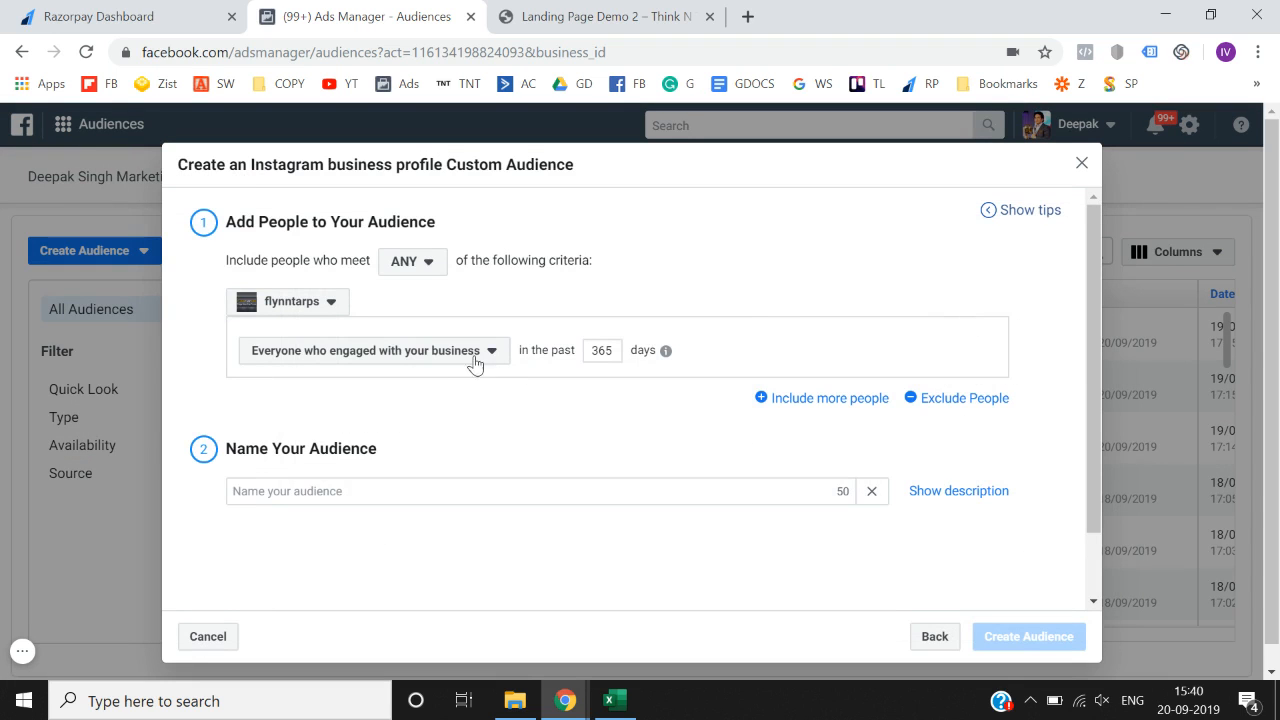
pyautogui.click(316, 306)
pyautogui.click(315, 365)
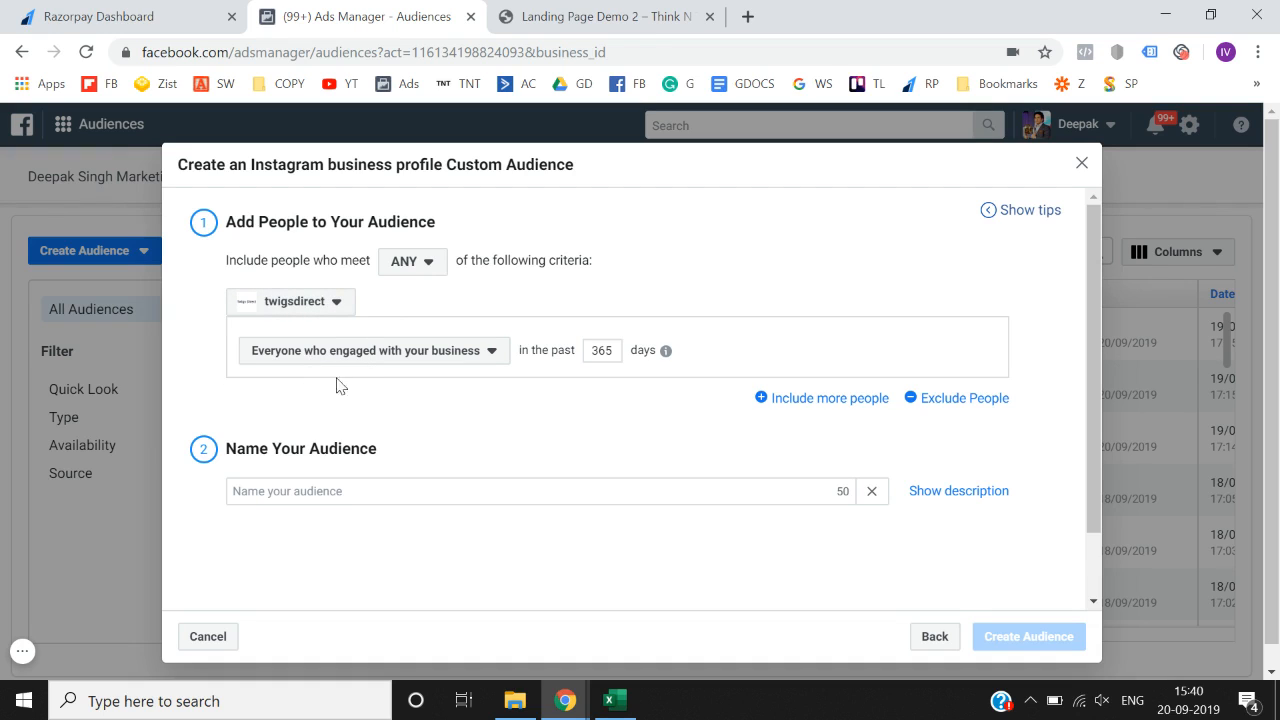
# - Set the criterion to people who sent a message to the business profile
pyautogui.click(443, 360)
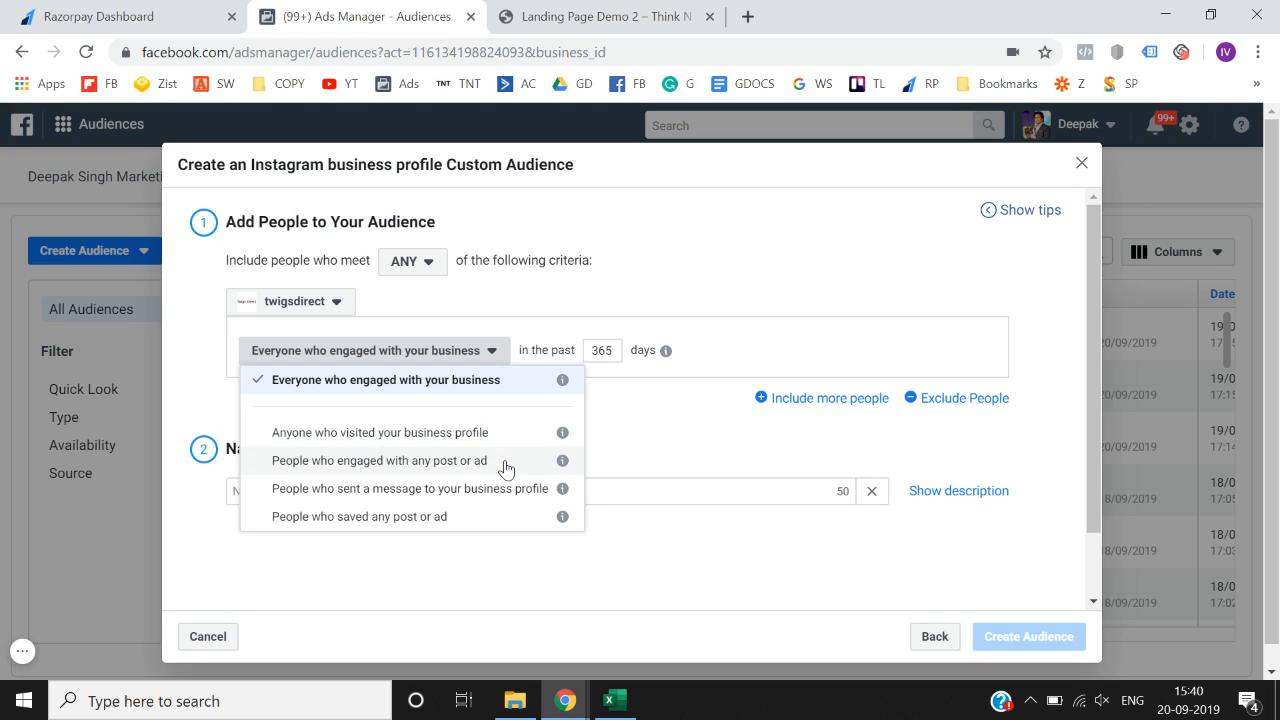
pyautogui.click(627, 453)
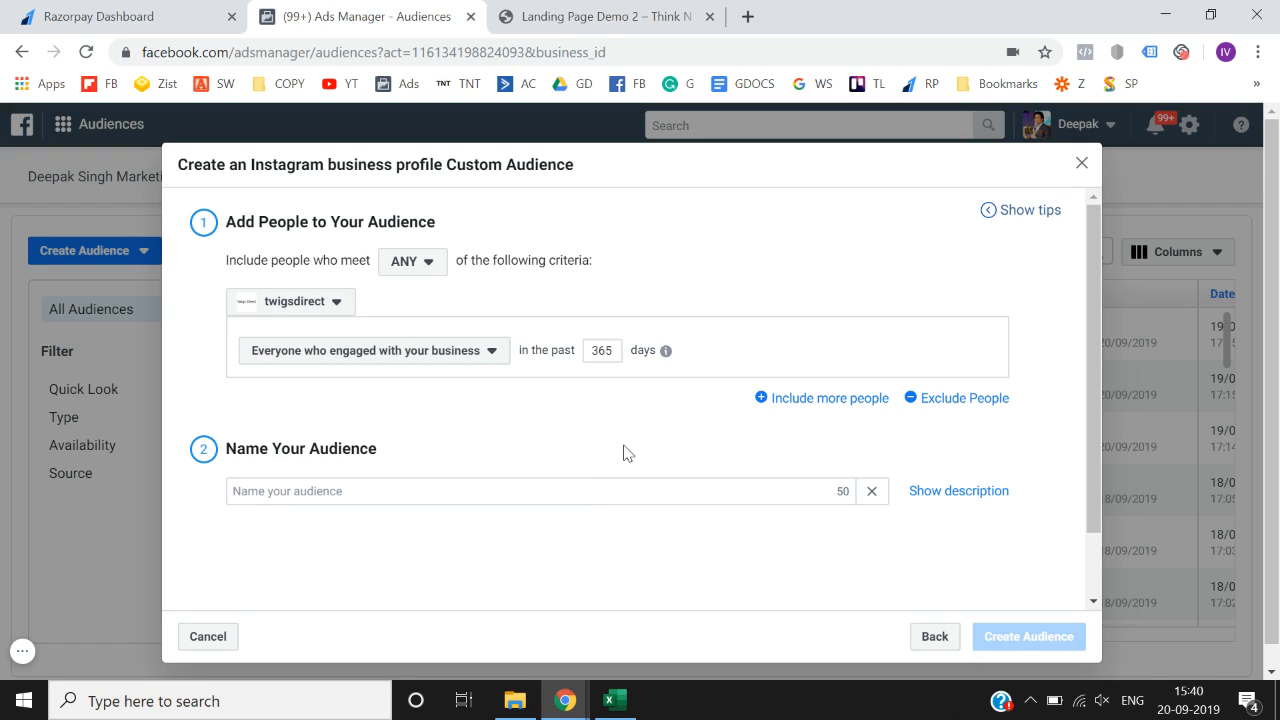
pyautogui.click(489, 352)
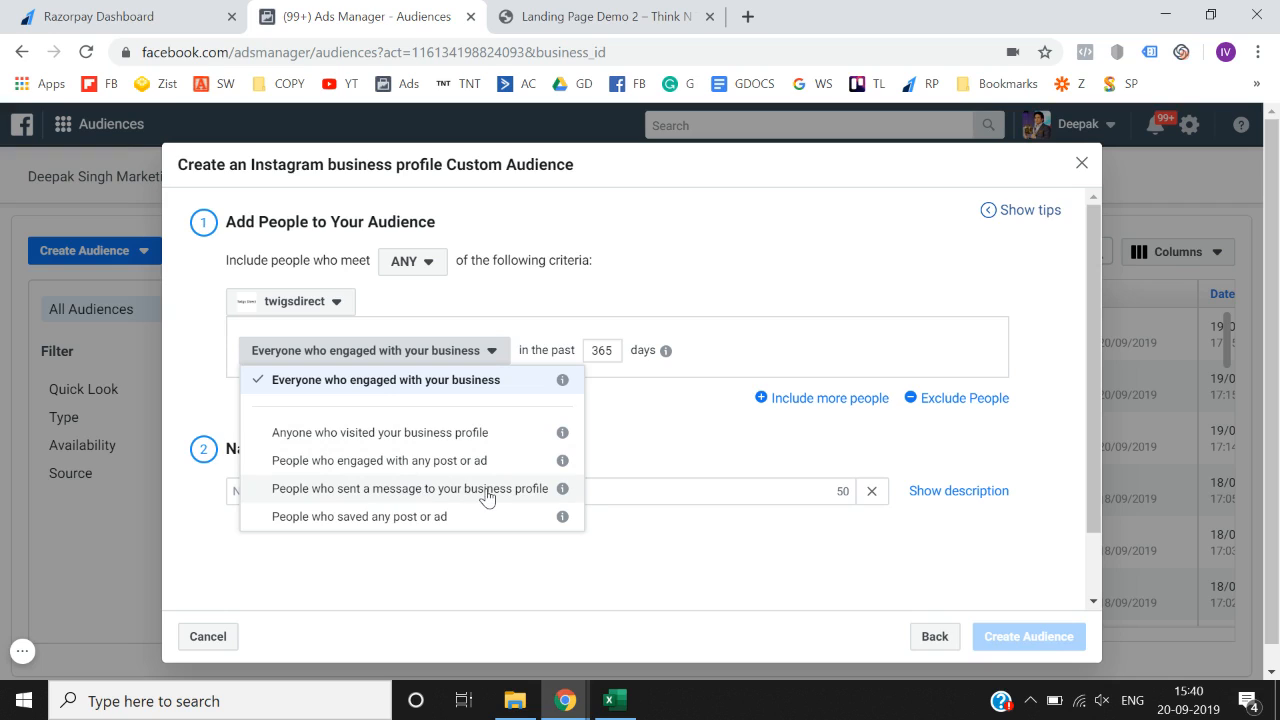
pyautogui.click(431, 492)
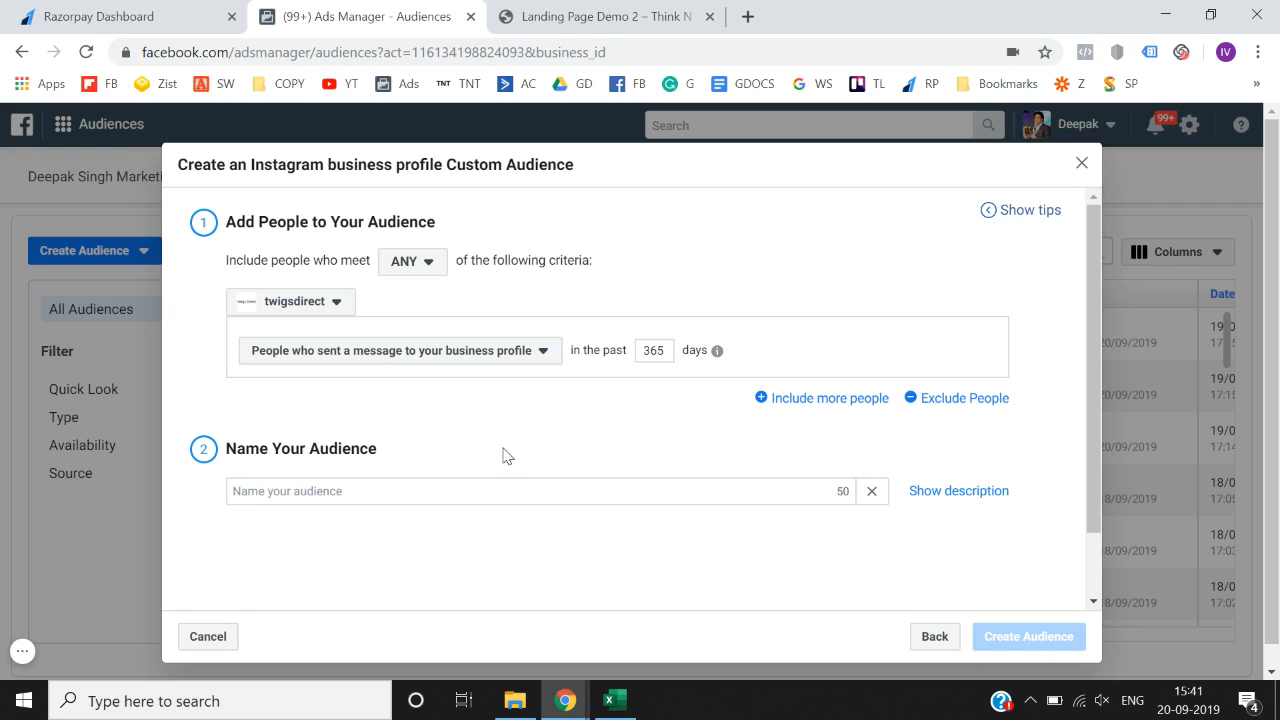
# - Go back and briefly try the App activity and Website traffic sources, returning each time
pyautogui.click(933, 640)
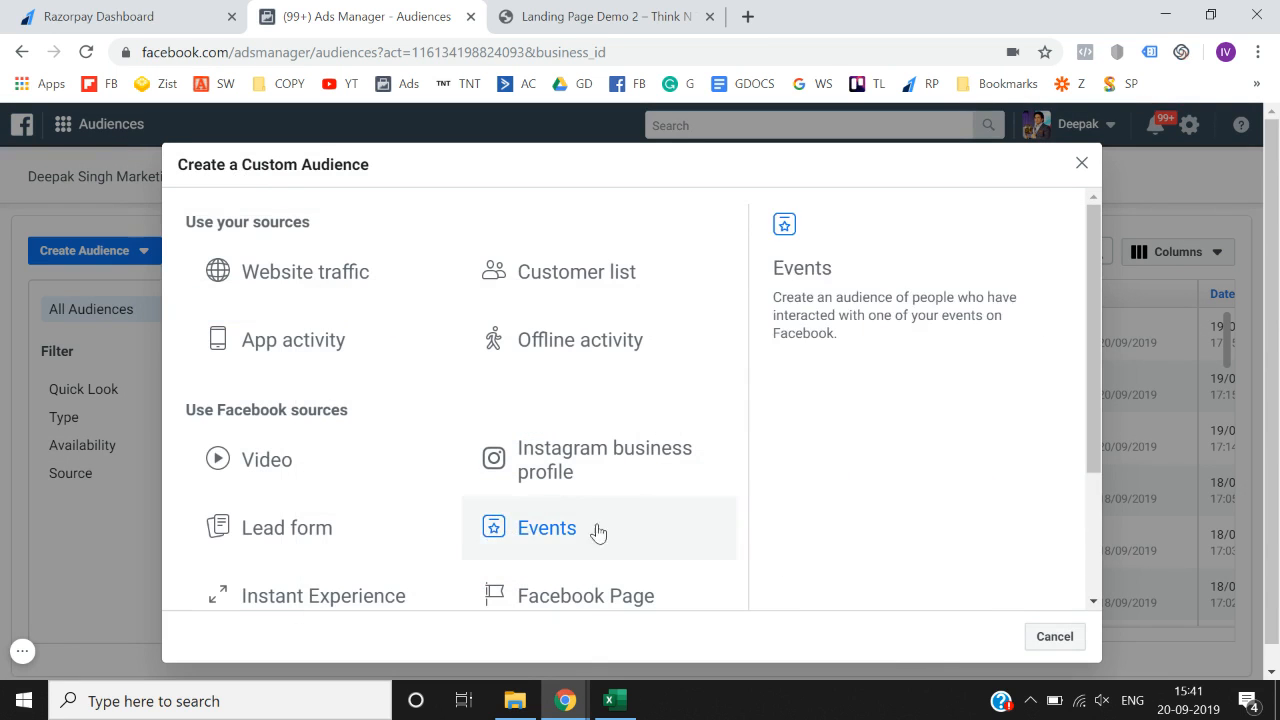
pyautogui.scroll(-1, 417, 528)
pyautogui.scroll(1, 417, 528)
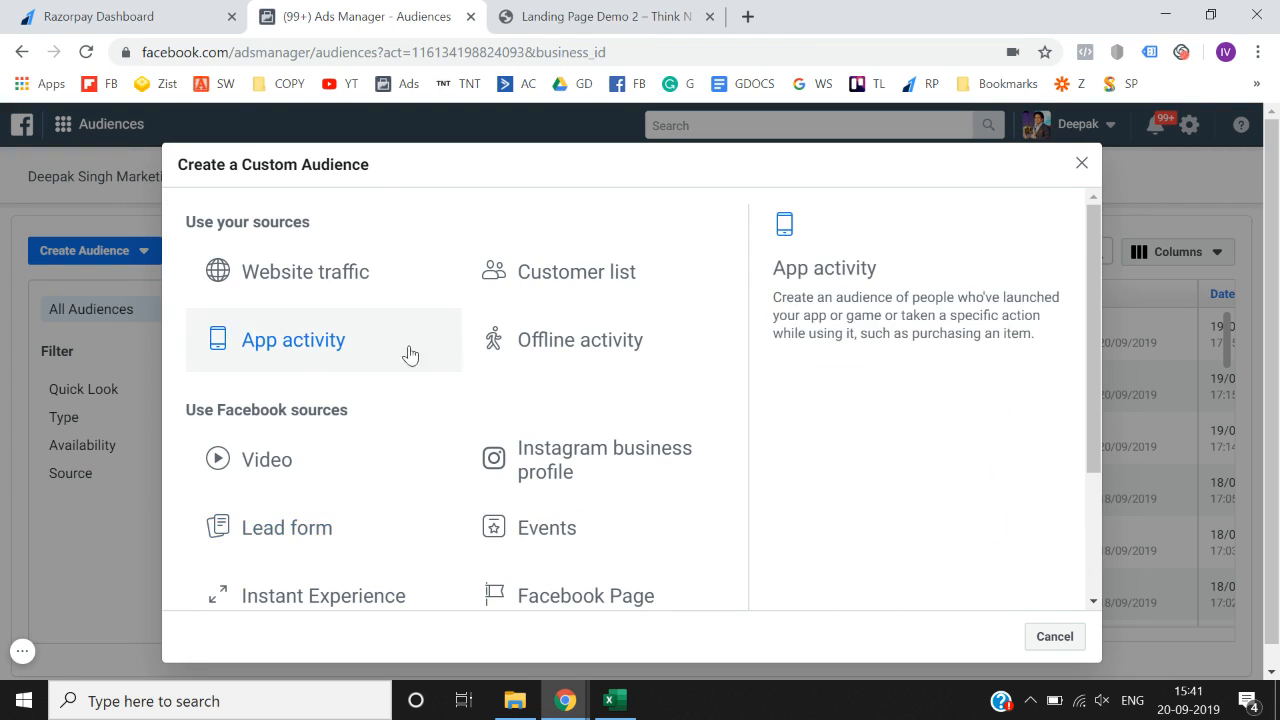
pyautogui.click(299, 345)
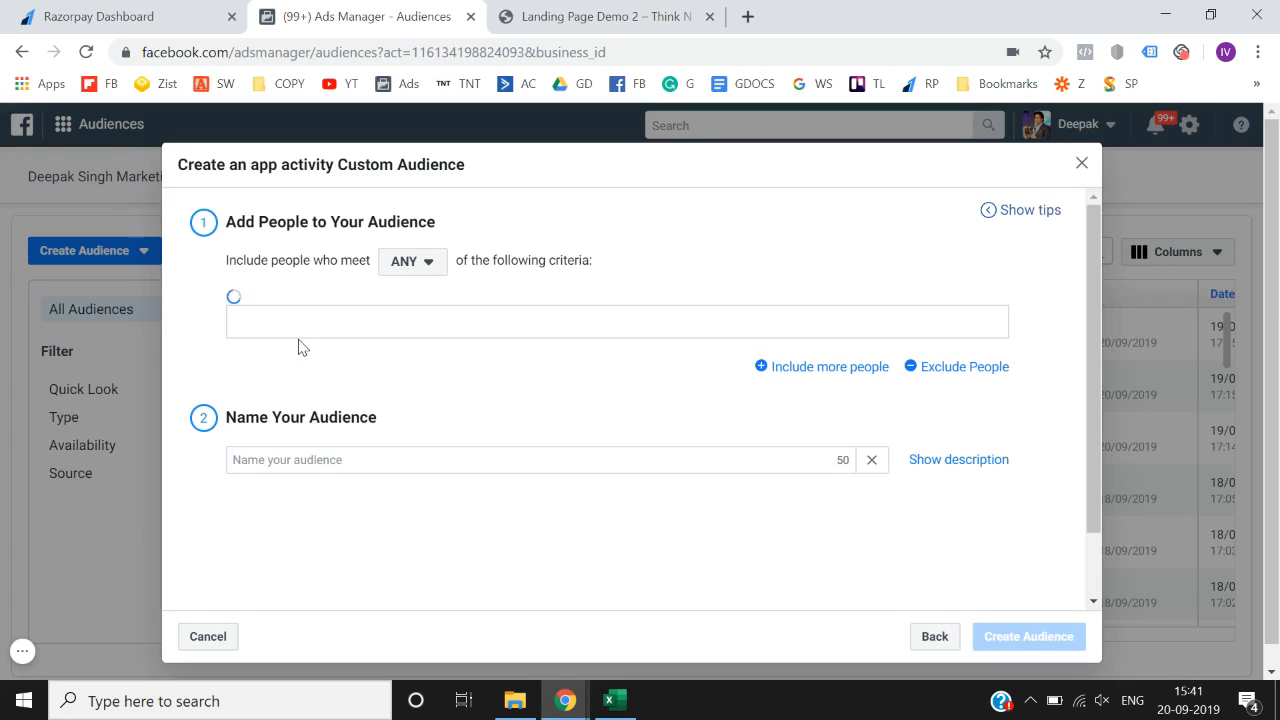
pyautogui.click(930, 640)
pyautogui.click(381, 303)
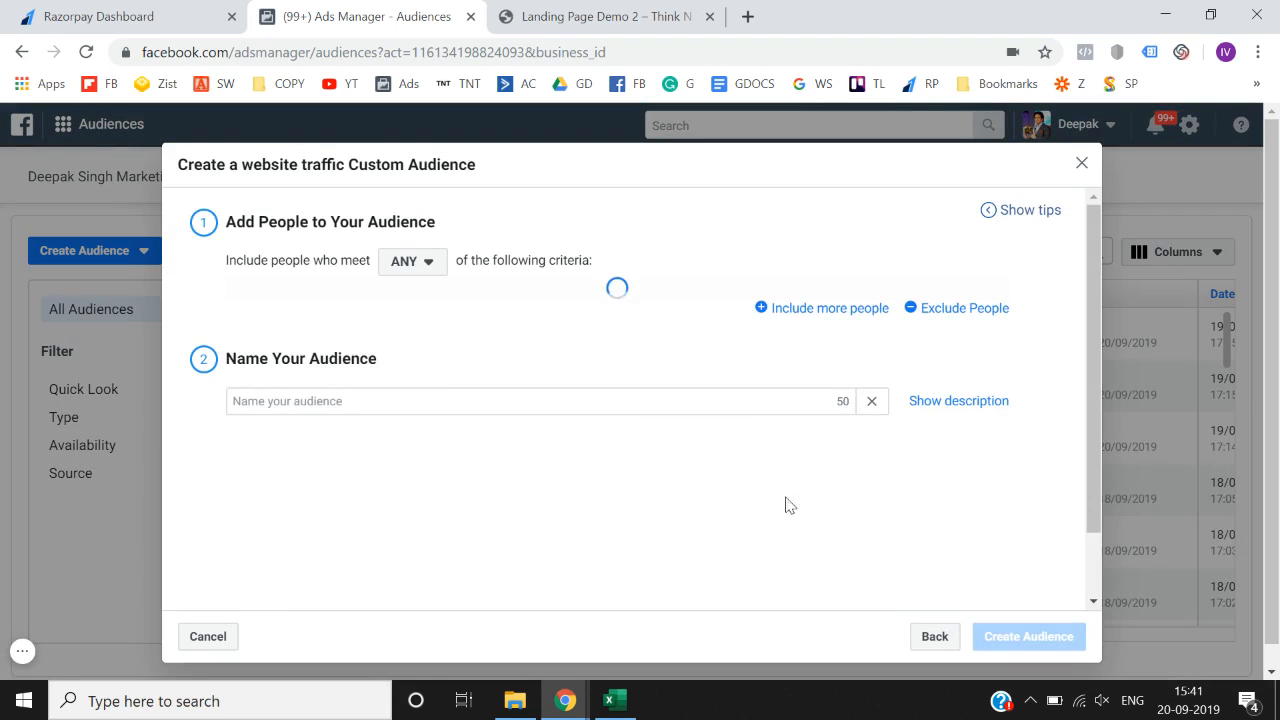
pyautogui.click(934, 640)
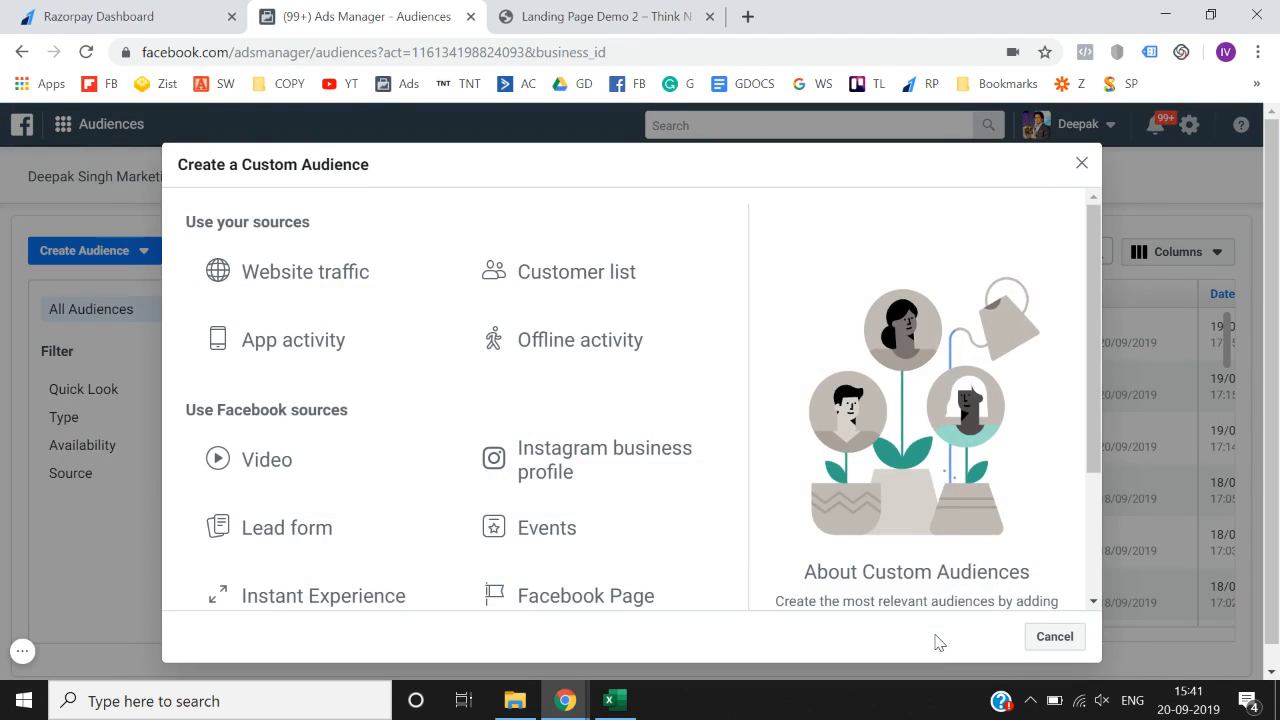
# - Open an App activity audience, switch to the other app, then return to the source list
pyautogui.click(355, 335)
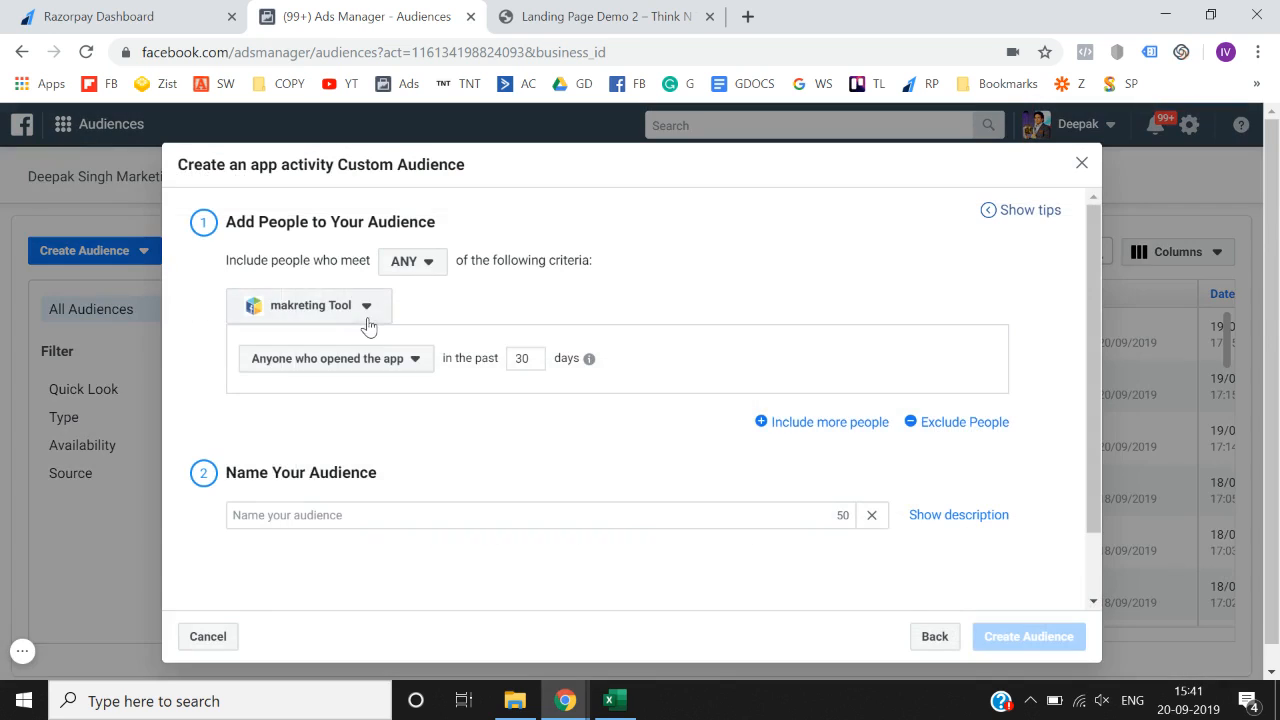
pyautogui.click(372, 318)
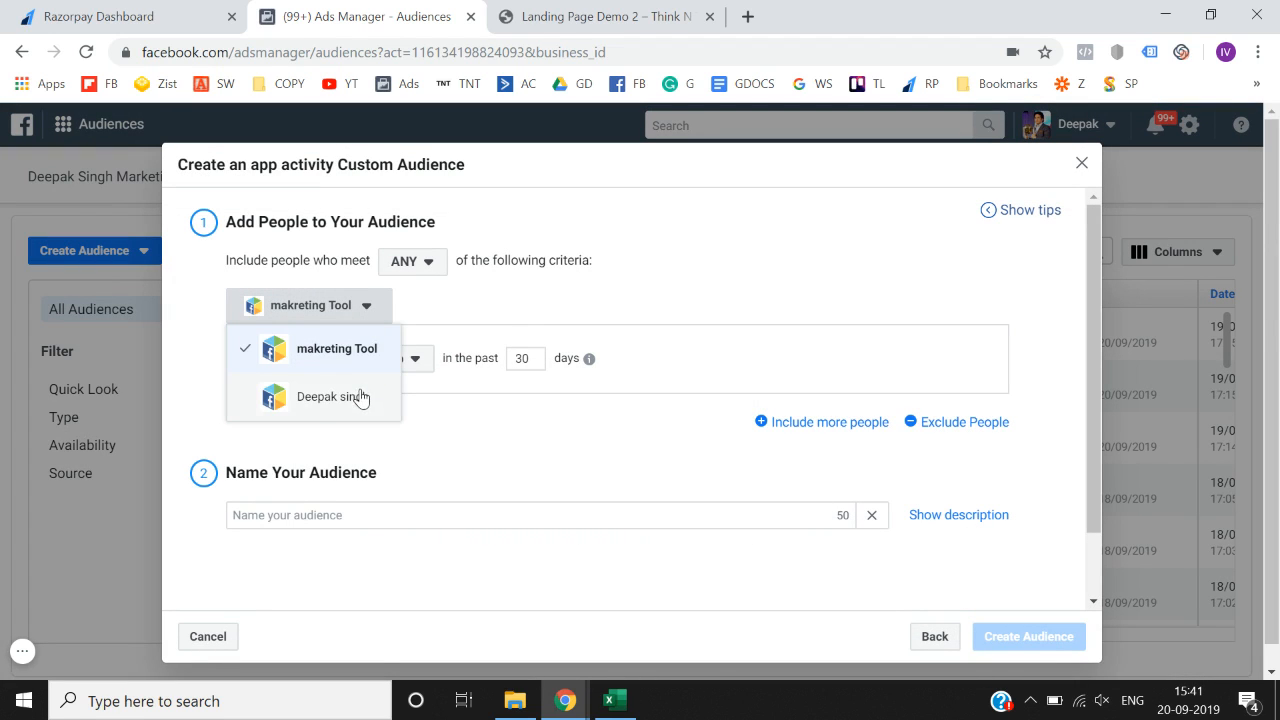
pyautogui.click(409, 311)
pyautogui.click(343, 306)
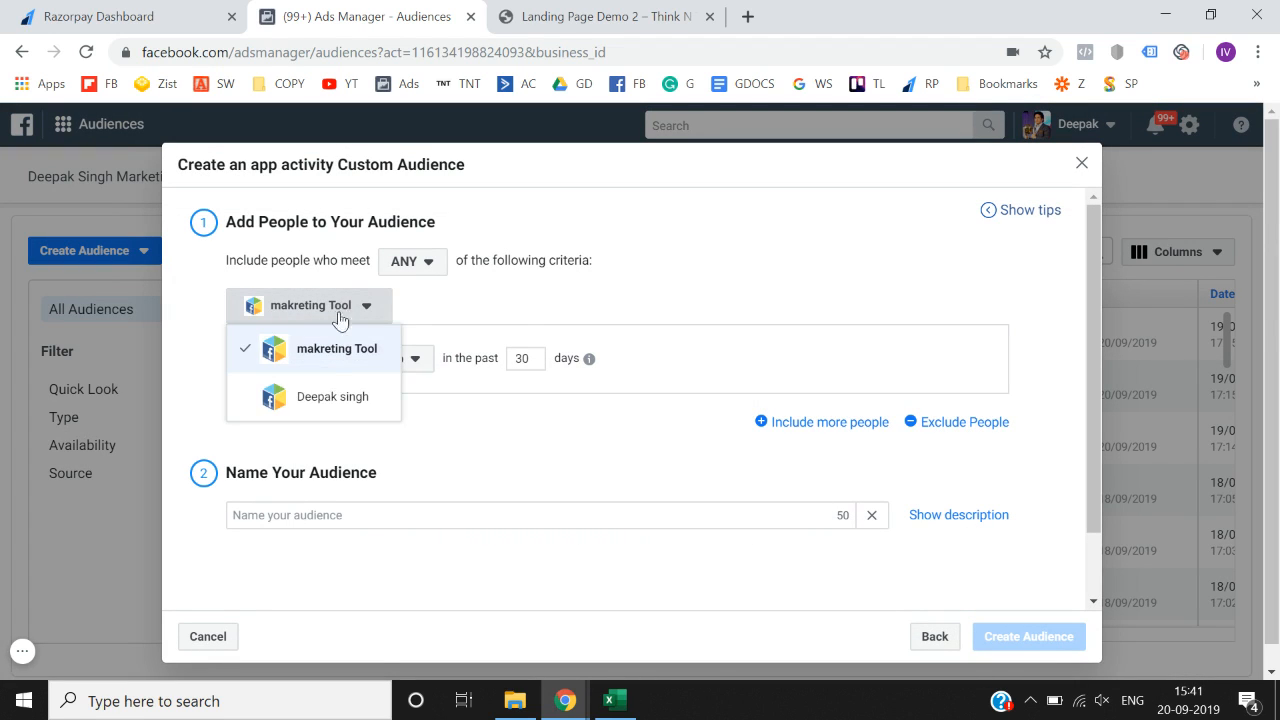
pyautogui.click(326, 399)
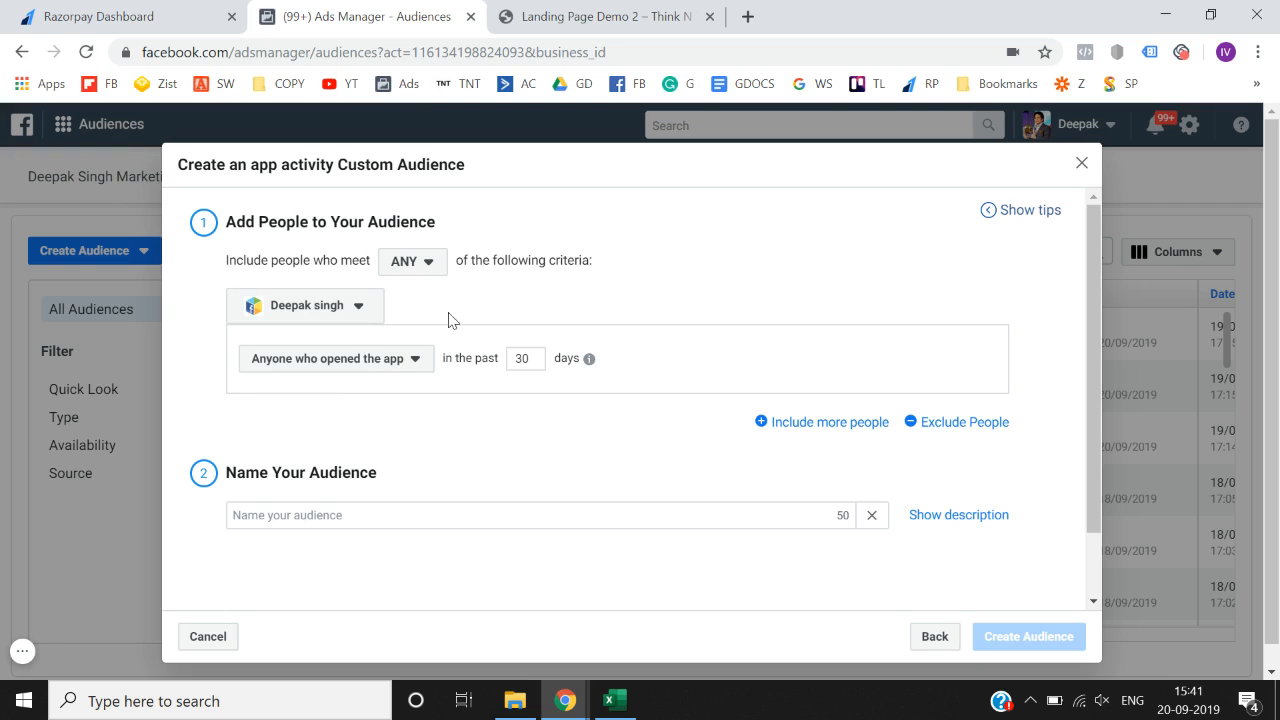
pyautogui.click(401, 358)
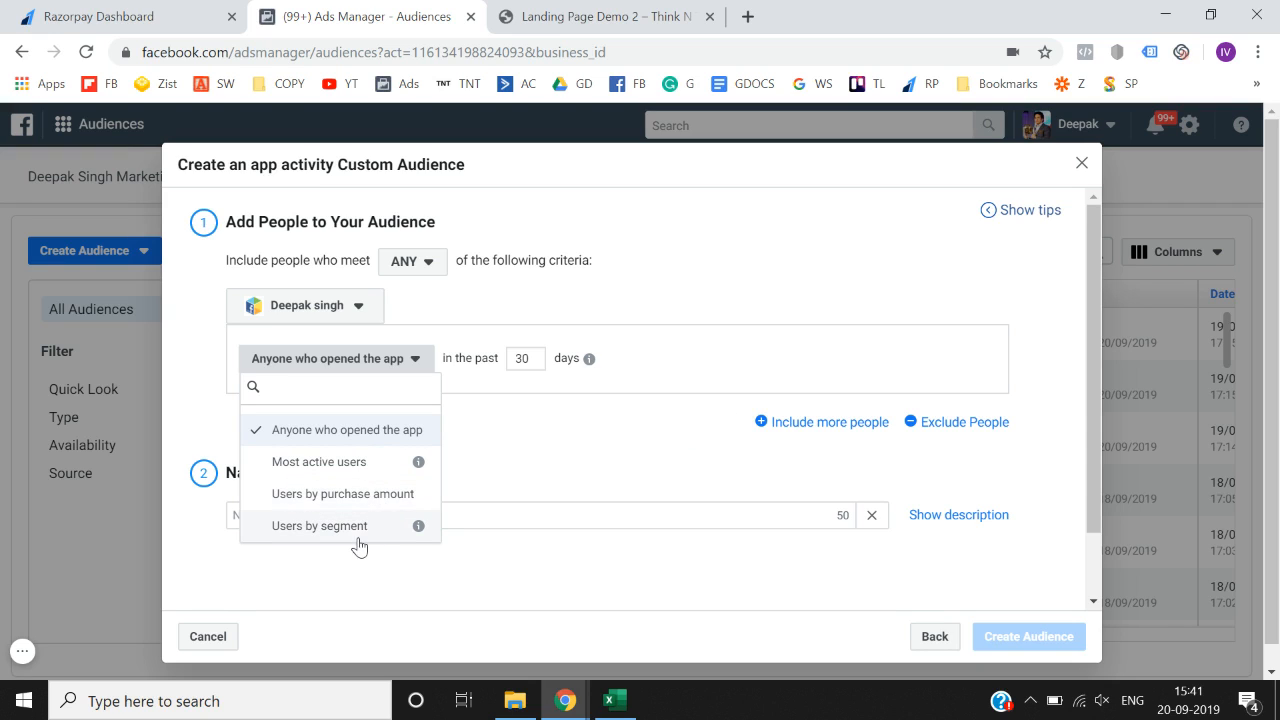
pyautogui.click(509, 479)
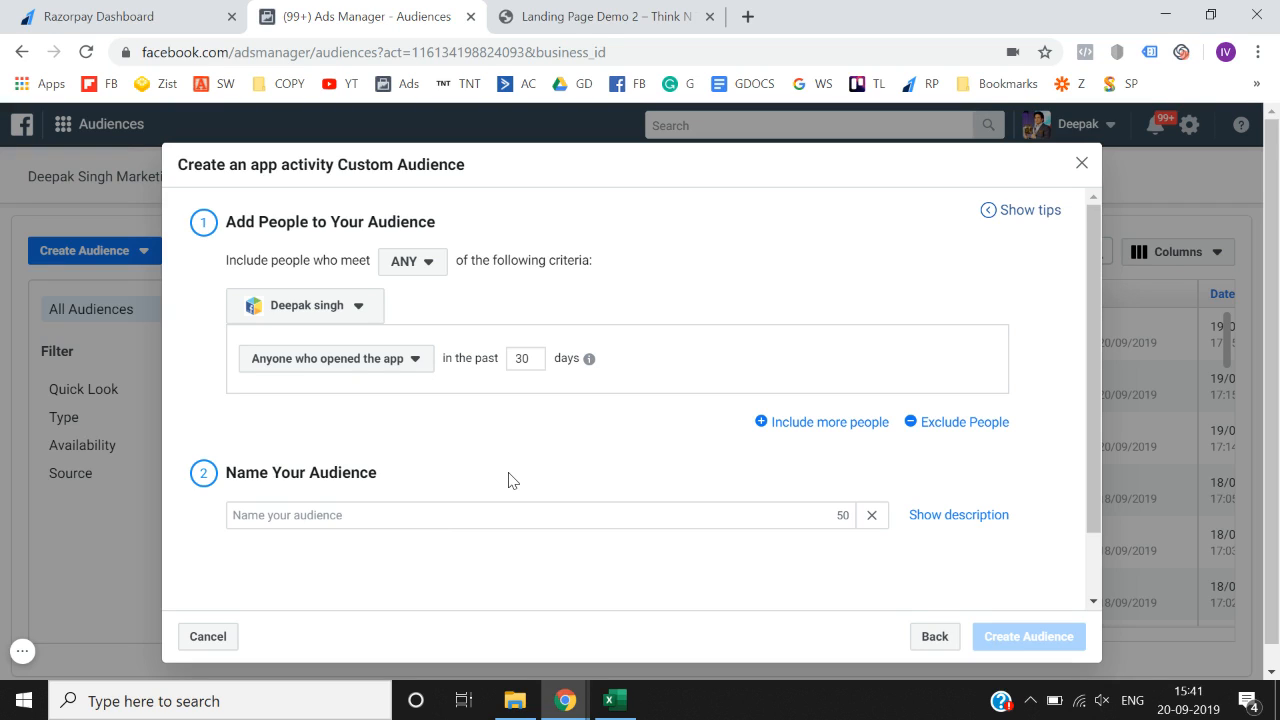
pyautogui.click(928, 640)
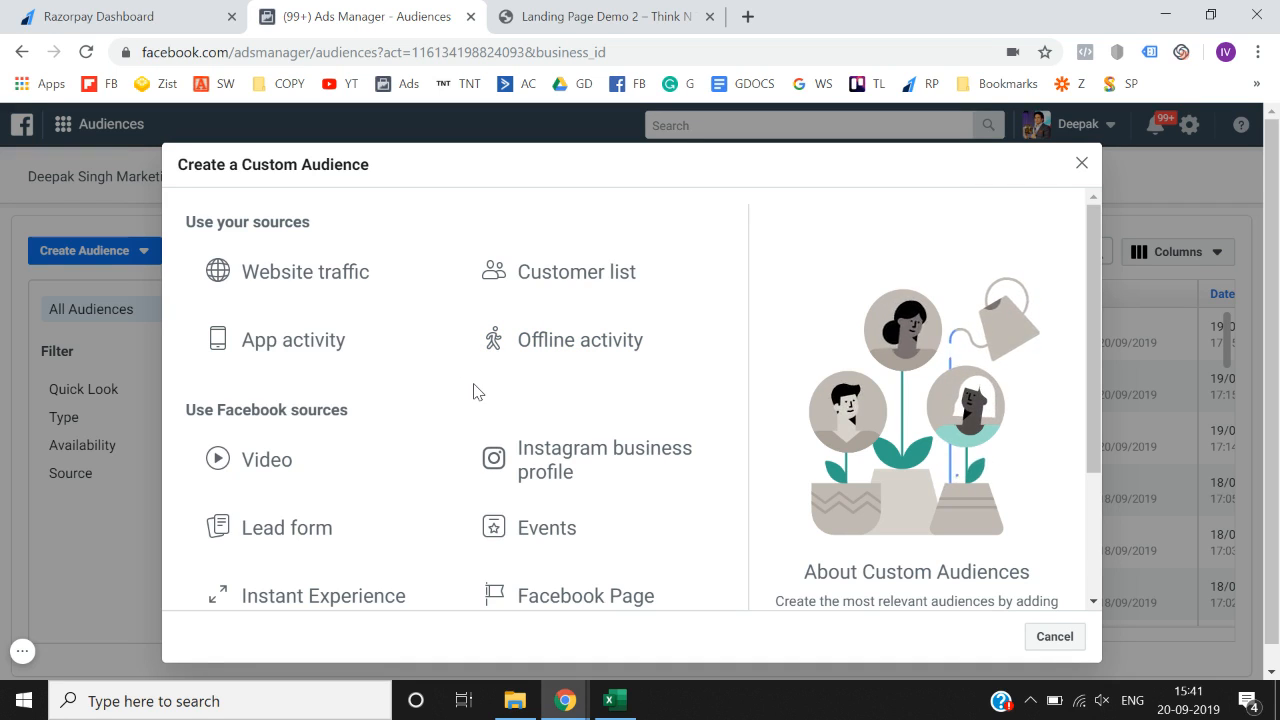
# - Try the Customer list source twice, dismissing the Business Manager connection prompt each time
pyautogui.click(591, 284)
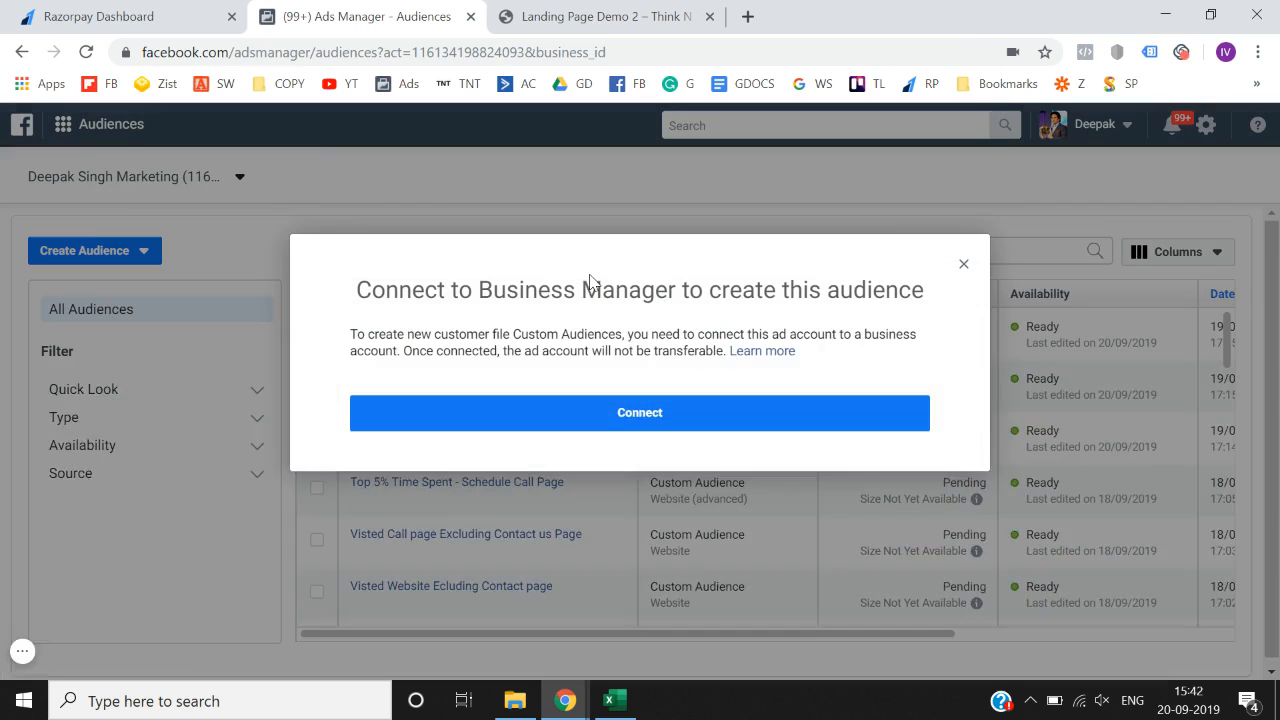
pyautogui.click(962, 264)
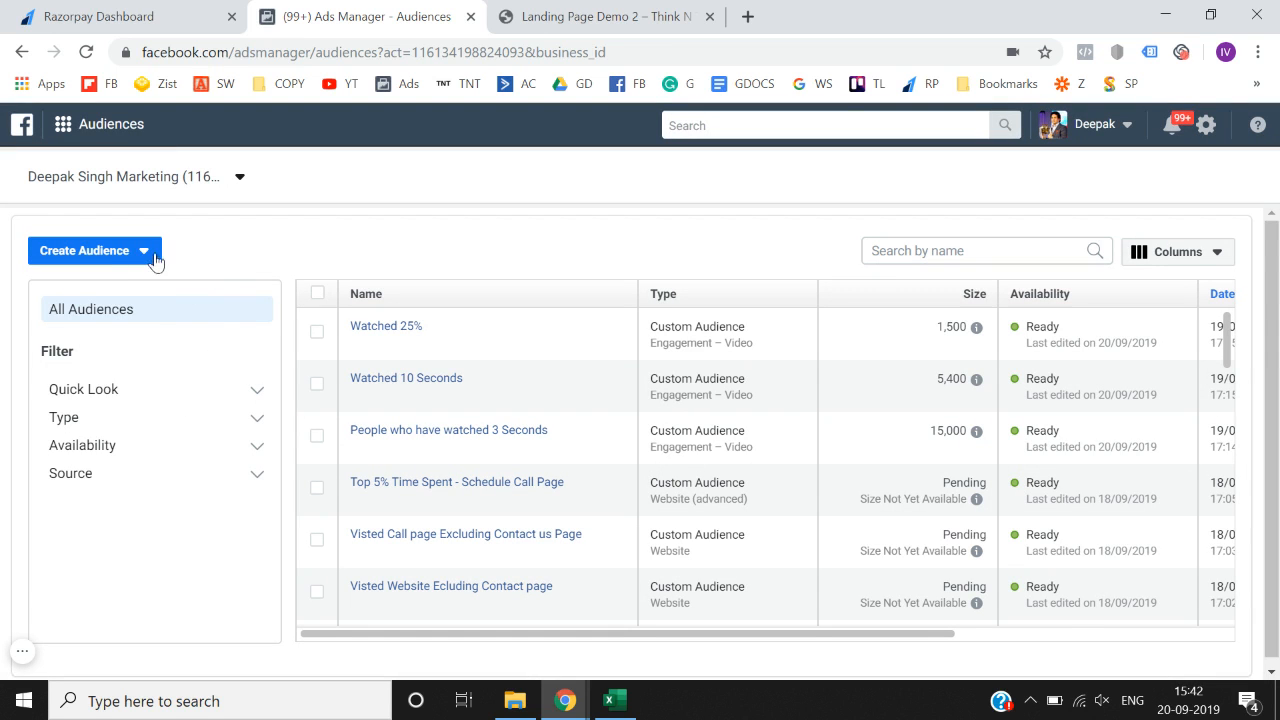
pyautogui.click(150, 260)
pyautogui.click(113, 290)
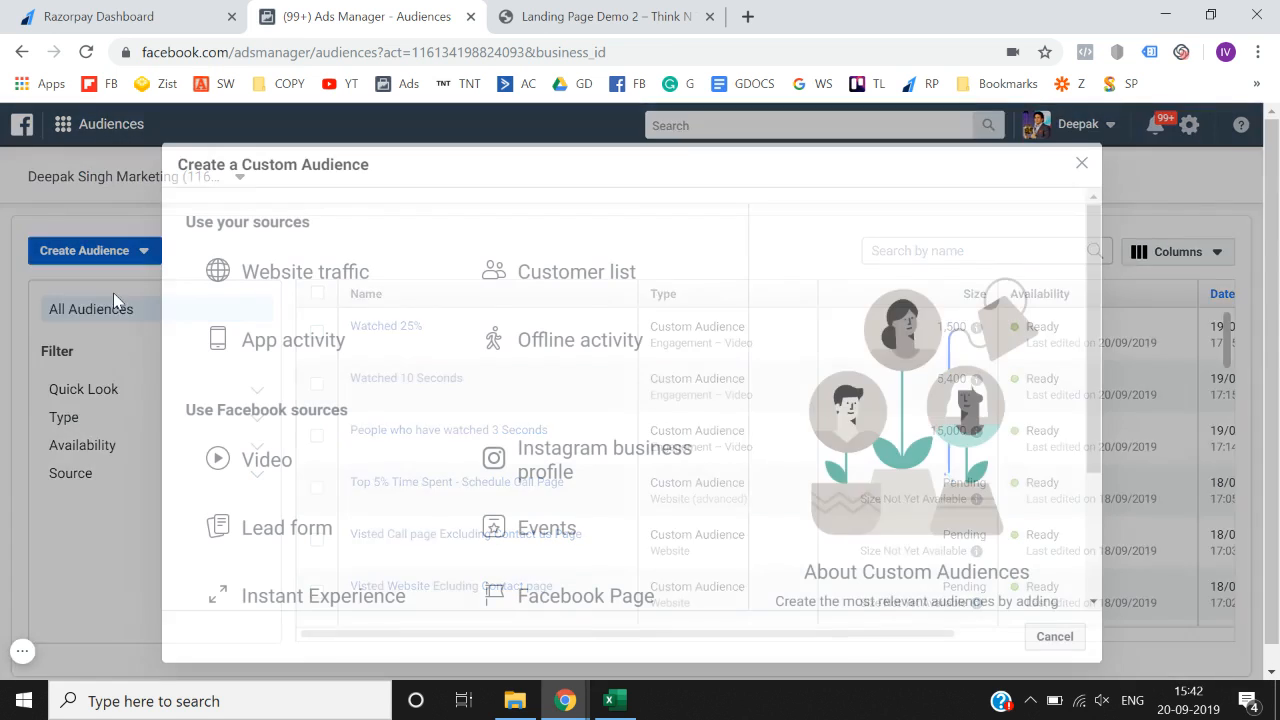
pyautogui.click(576, 251)
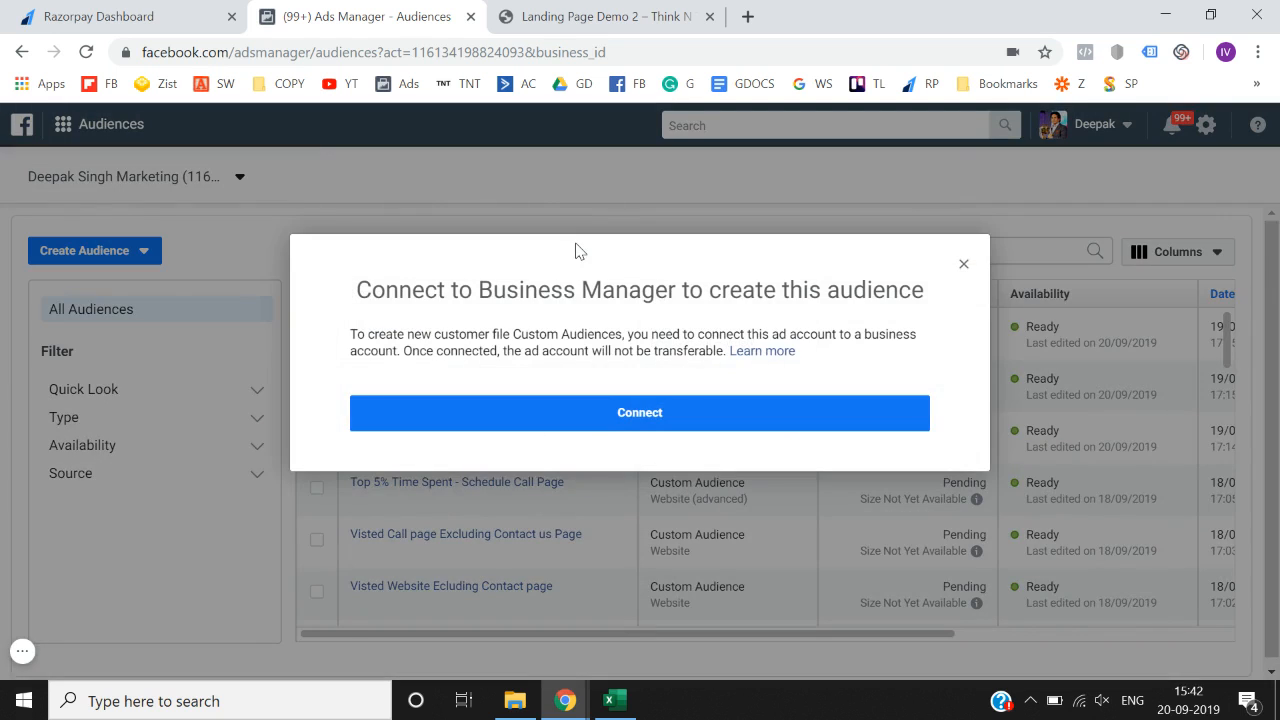
pyautogui.click(964, 268)
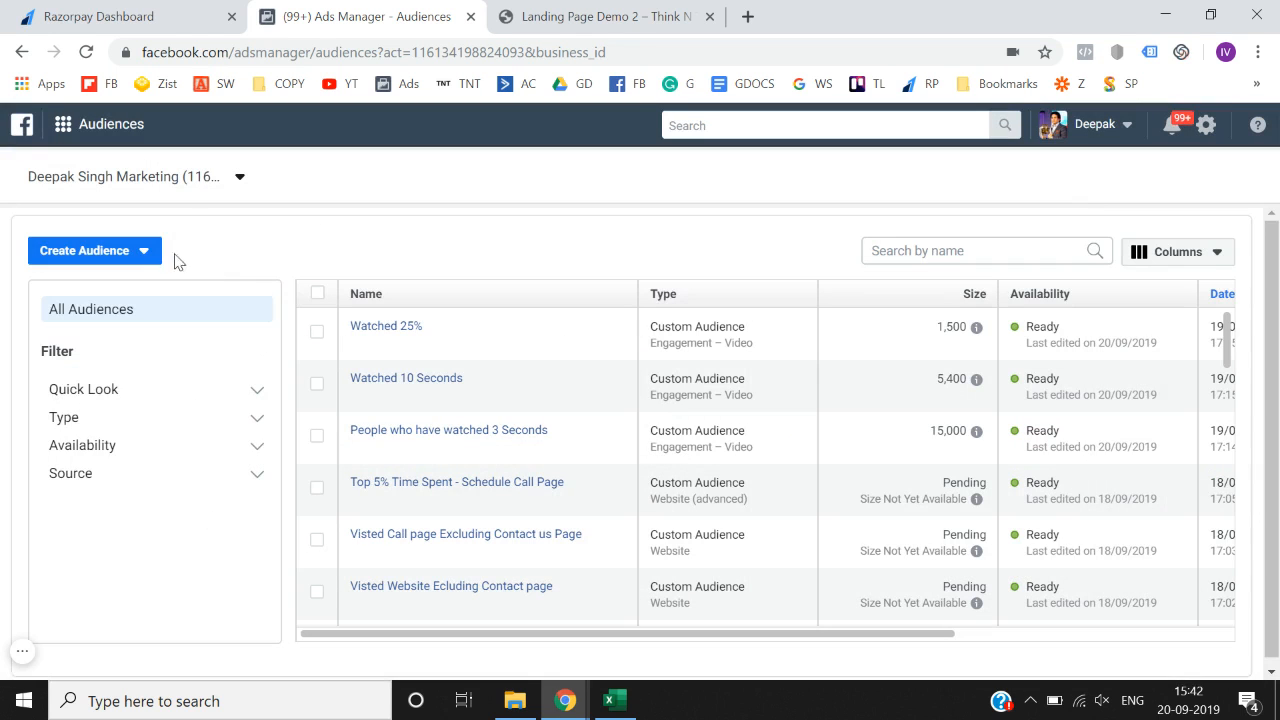
pyautogui.click(154, 261)
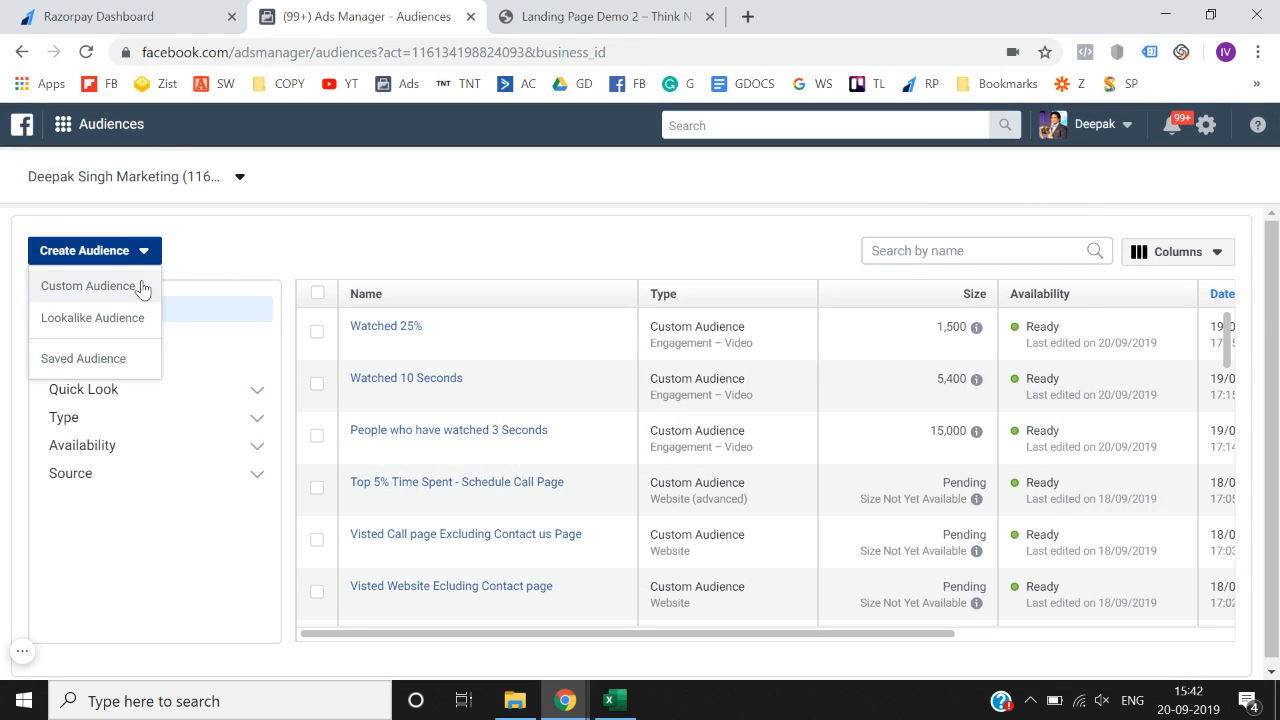
pyautogui.click(141, 284)
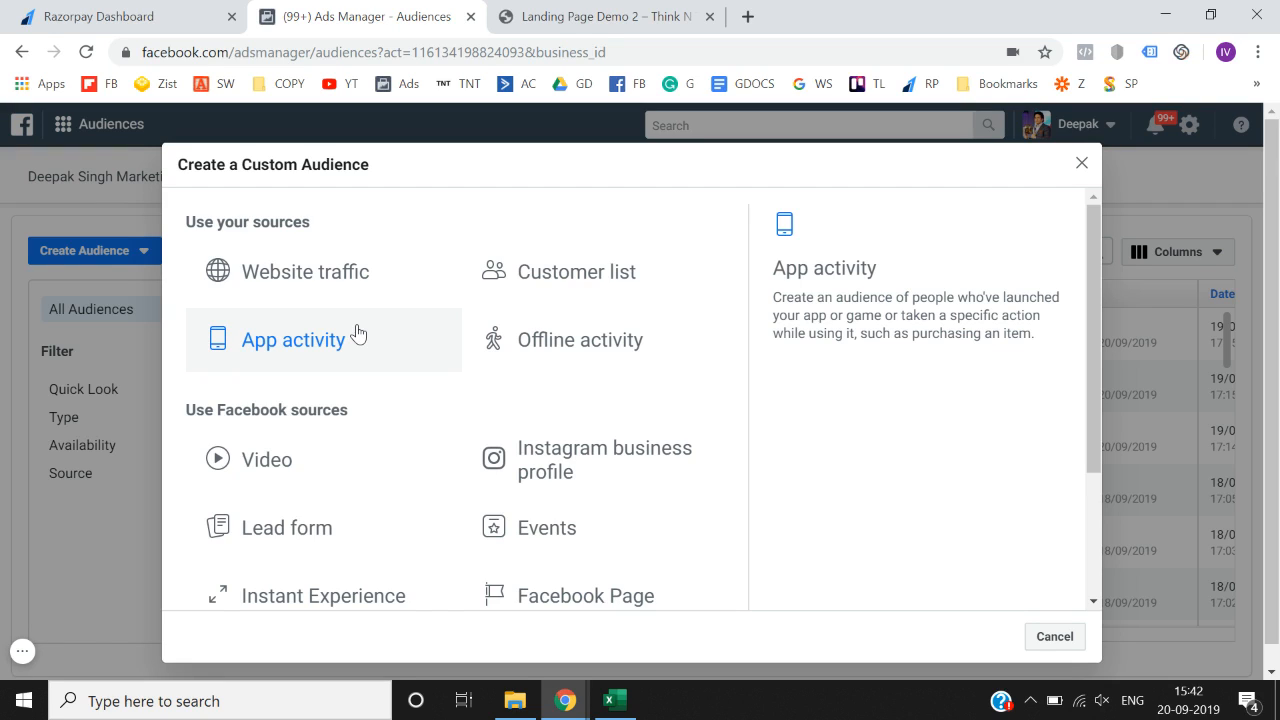
# - Select Customer list again, read the Connect to Business Manager notice, and close it
pyautogui.click(581, 289)
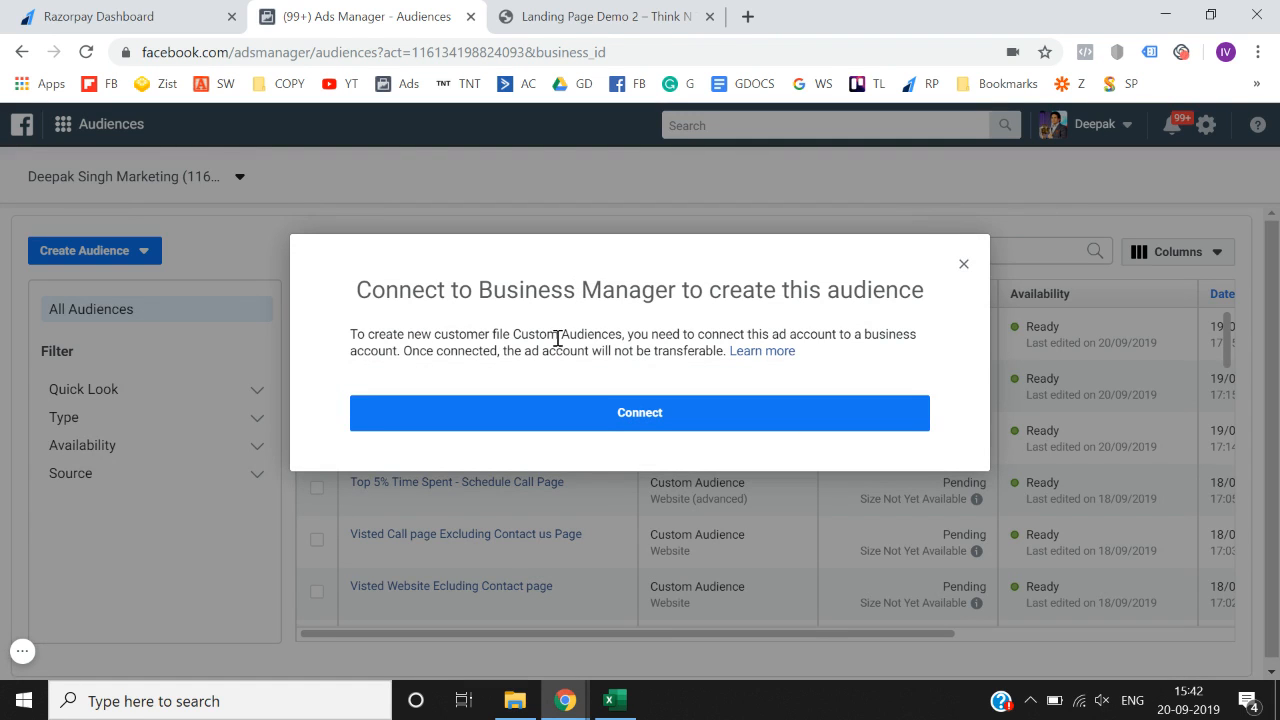
pyautogui.moveTo(558, 339); pyautogui.dragTo(636, 351)
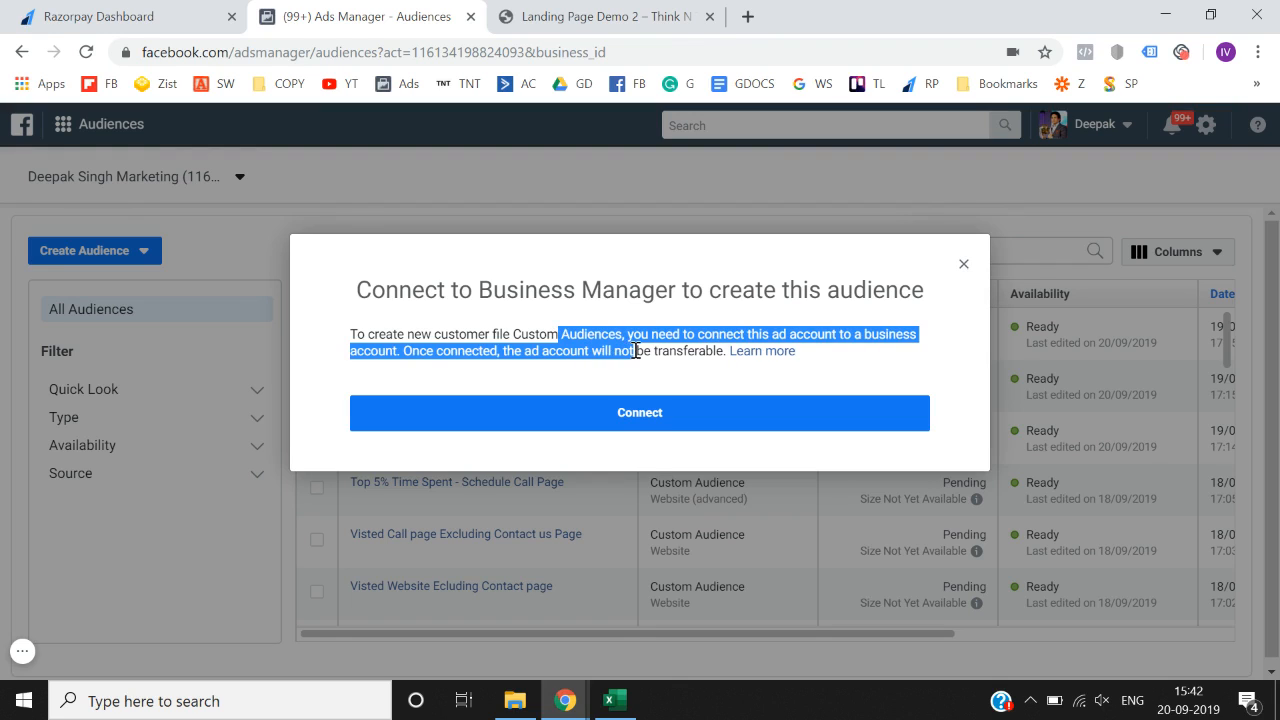
pyautogui.click(636, 351)
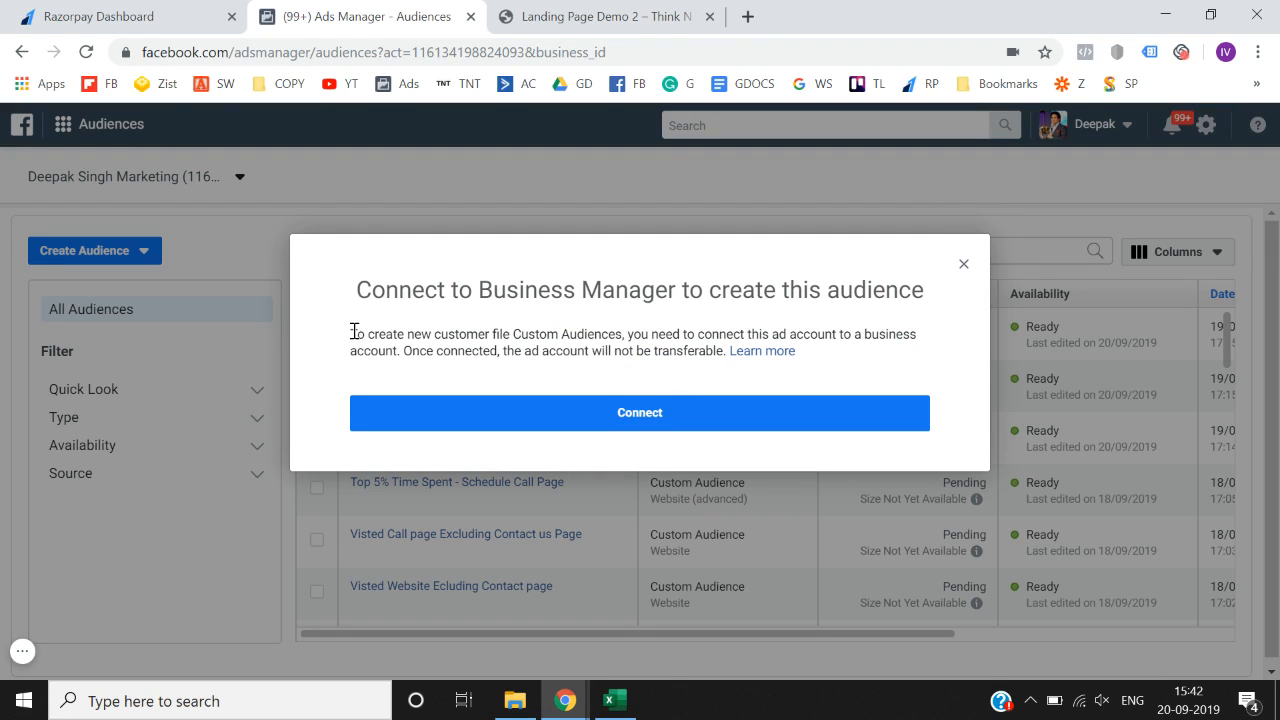
pyautogui.moveTo(354, 332); pyautogui.dragTo(443, 344)
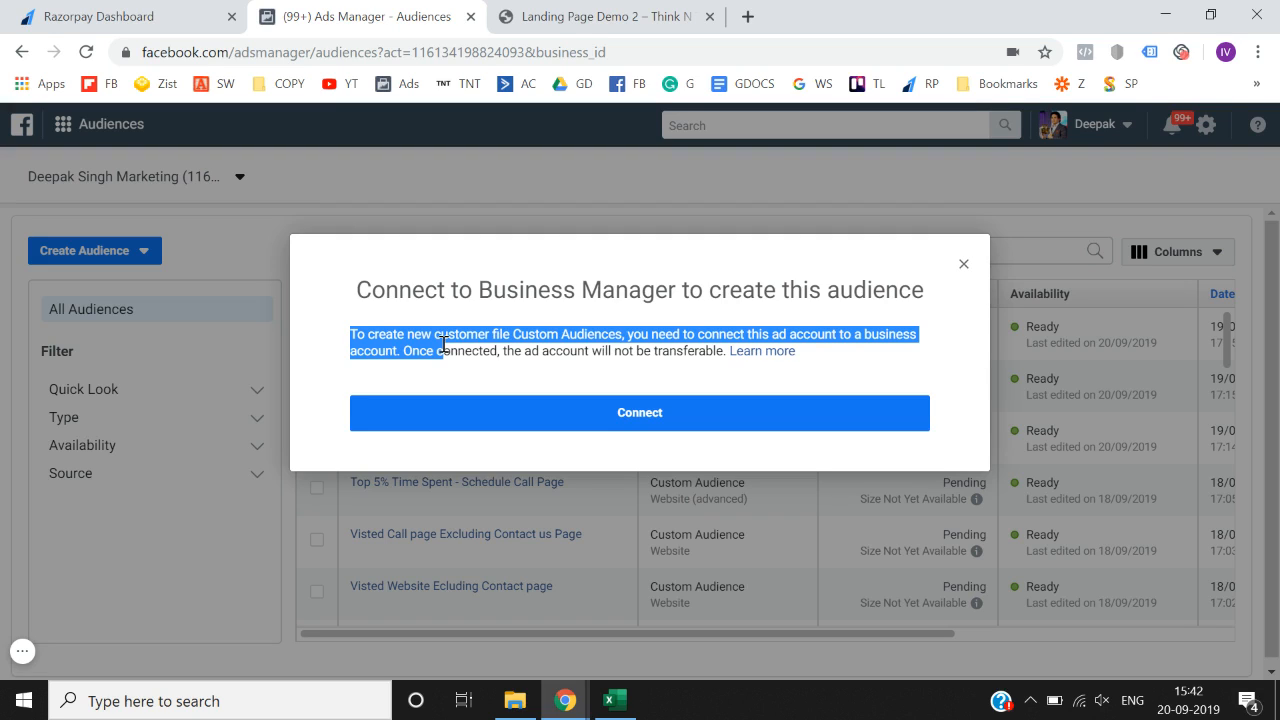
pyautogui.click(964, 266)
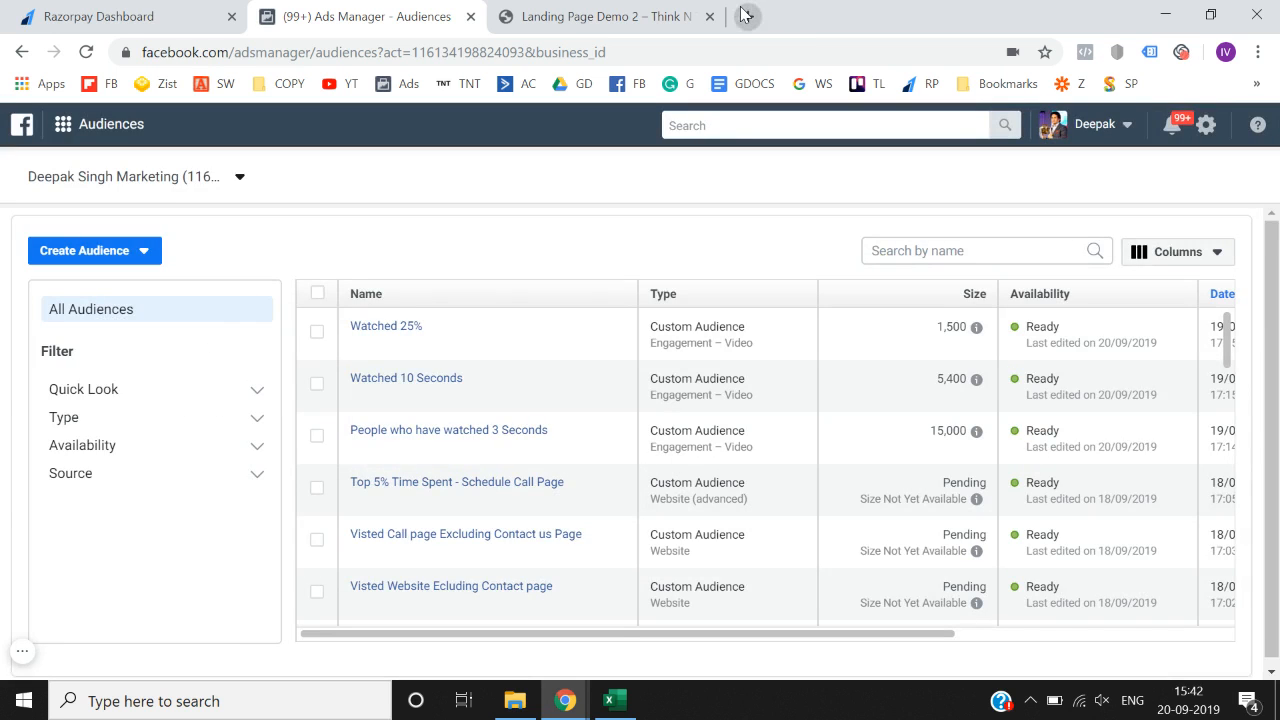
# - Load business.facebook.com in a new browser tab
pyautogui.click(745, 16)
pyautogui.write('business')
pyautogui.press('Right')
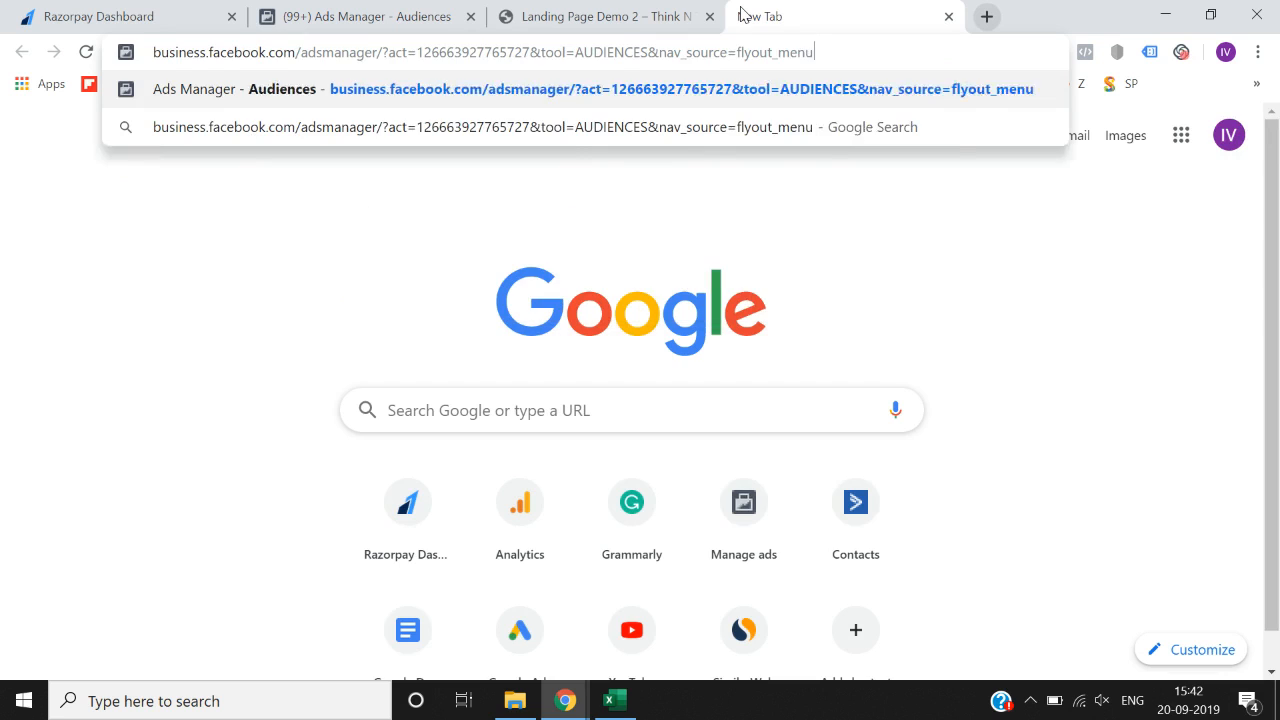
pyautogui.press('BackSpace')
pyautogui.press('BackSpace')
pyautogui.press('BackSpace')
pyautogui.press('BackSpace')
pyautogui.press('BackSpace')
pyautogui.press('BackSpace')
pyautogui.press('BackSpace')
pyautogui.press('BackSpace')
pyautogui.press('BackSpace')
pyautogui.press('BackSpace')
pyautogui.press('BackSpace')
pyautogui.press('BackSpace')
pyautogui.press('BackSpace')
pyautogui.press('BackSpace')
pyautogui.press('BackSpace')
pyautogui.press('BackSpace')
pyautogui.press('BackSpace')
pyautogui.press('BackSpace')
pyautogui.press('BackSpace')
pyautogui.press('BackSpace')
pyautogui.press('BackSpace')
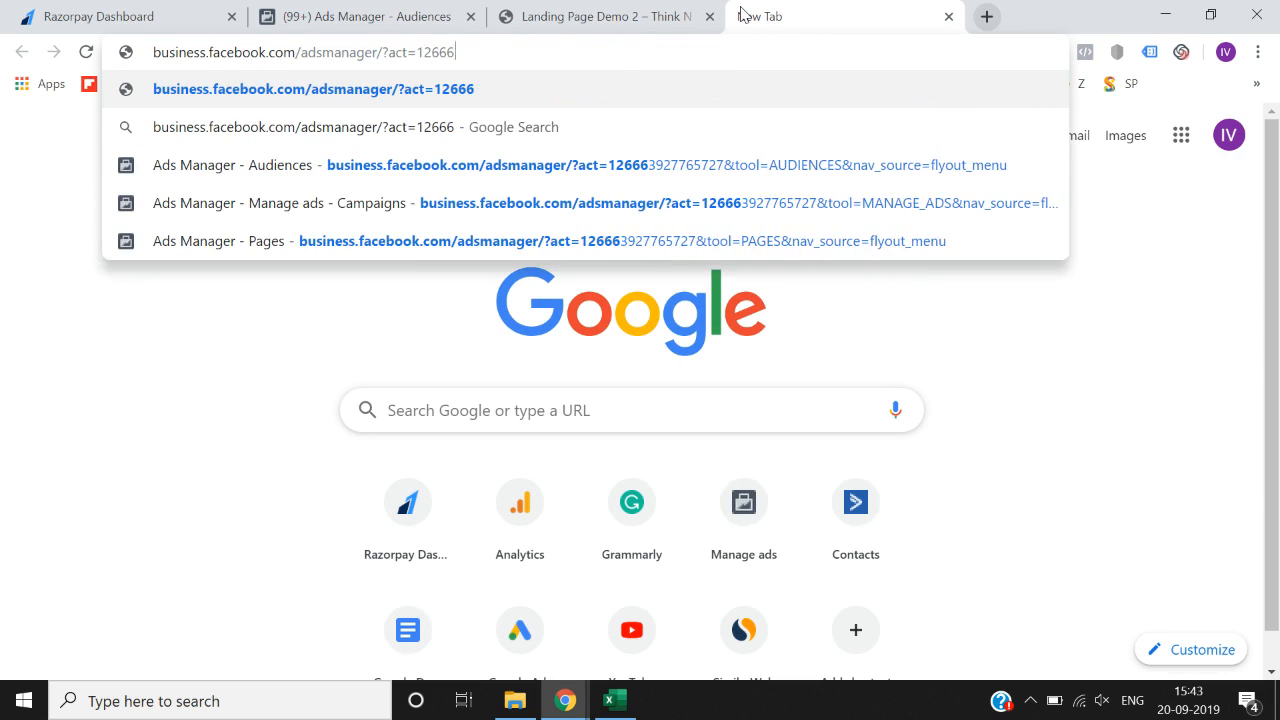
pyautogui.press('BackSpace')
pyautogui.press('BackSpace')
pyautogui.press('BackSpace')
pyautogui.press('BackSpace')
pyautogui.press('Return')
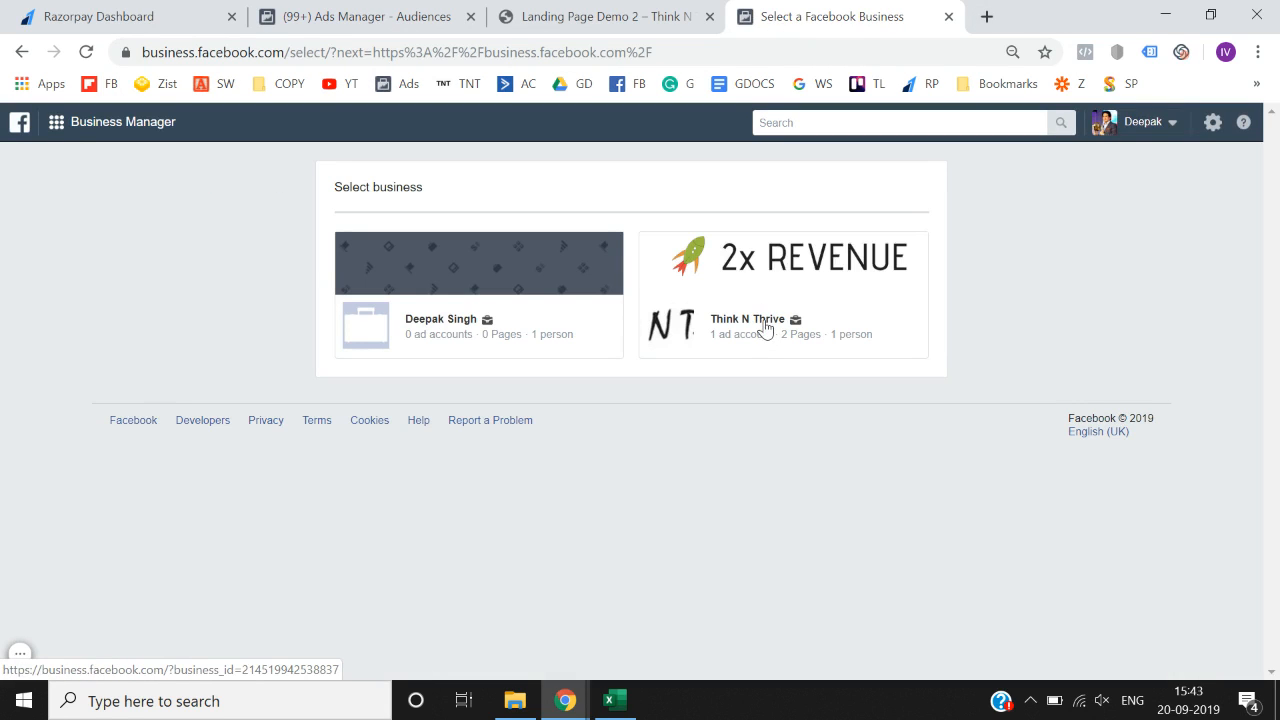
# - Open the Think N Thrive ad account's Audiences page and start a new custom audience
pyautogui.click(762, 327)
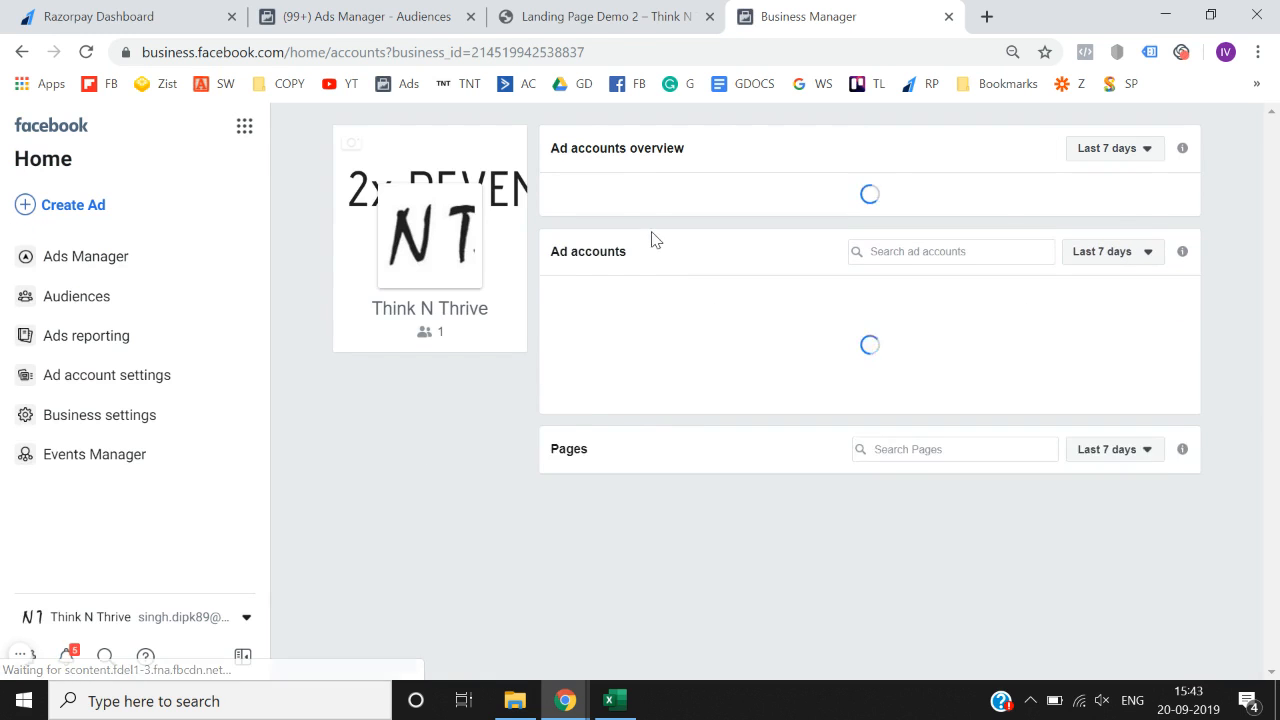
pyautogui.click(662, 310)
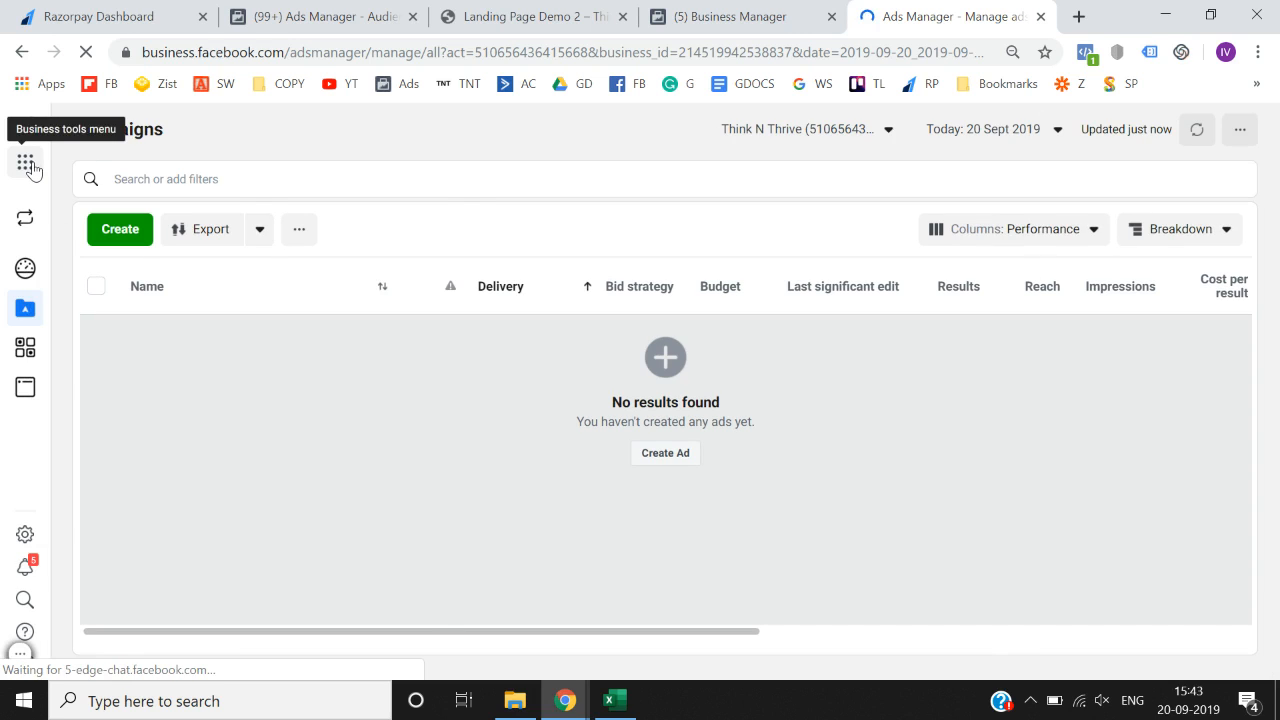
pyautogui.click(29, 166)
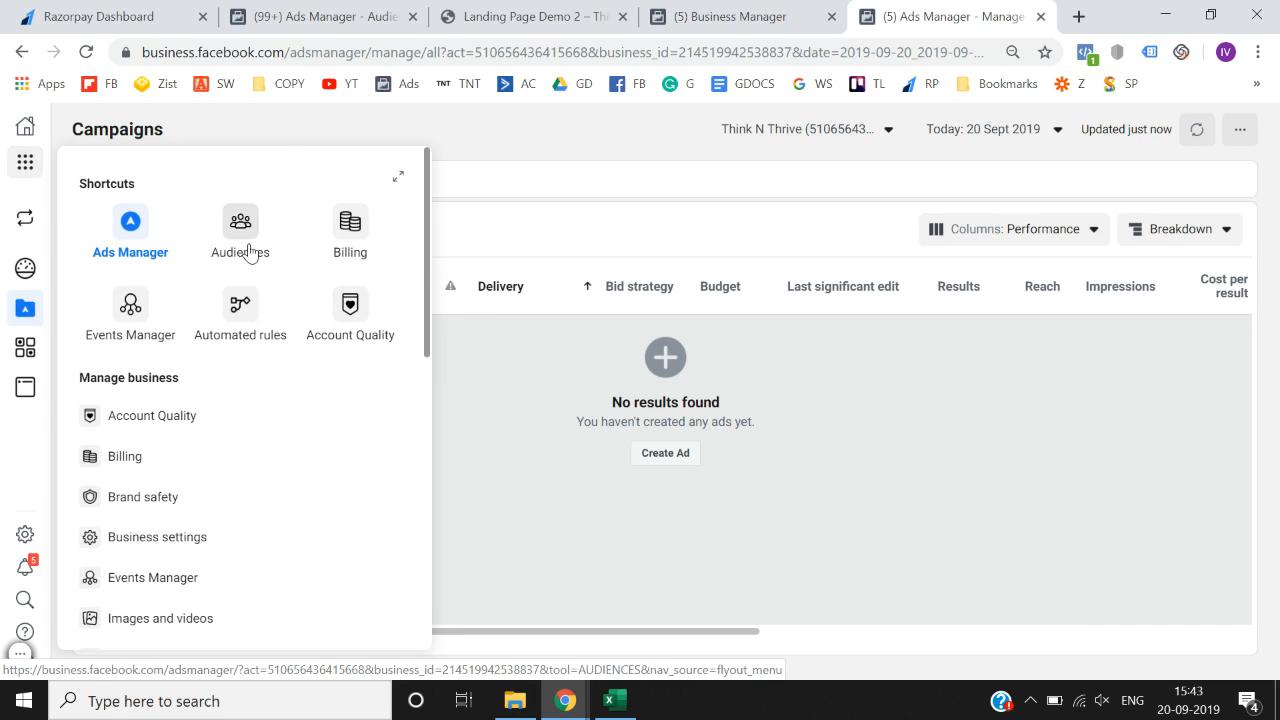
pyautogui.click(249, 251)
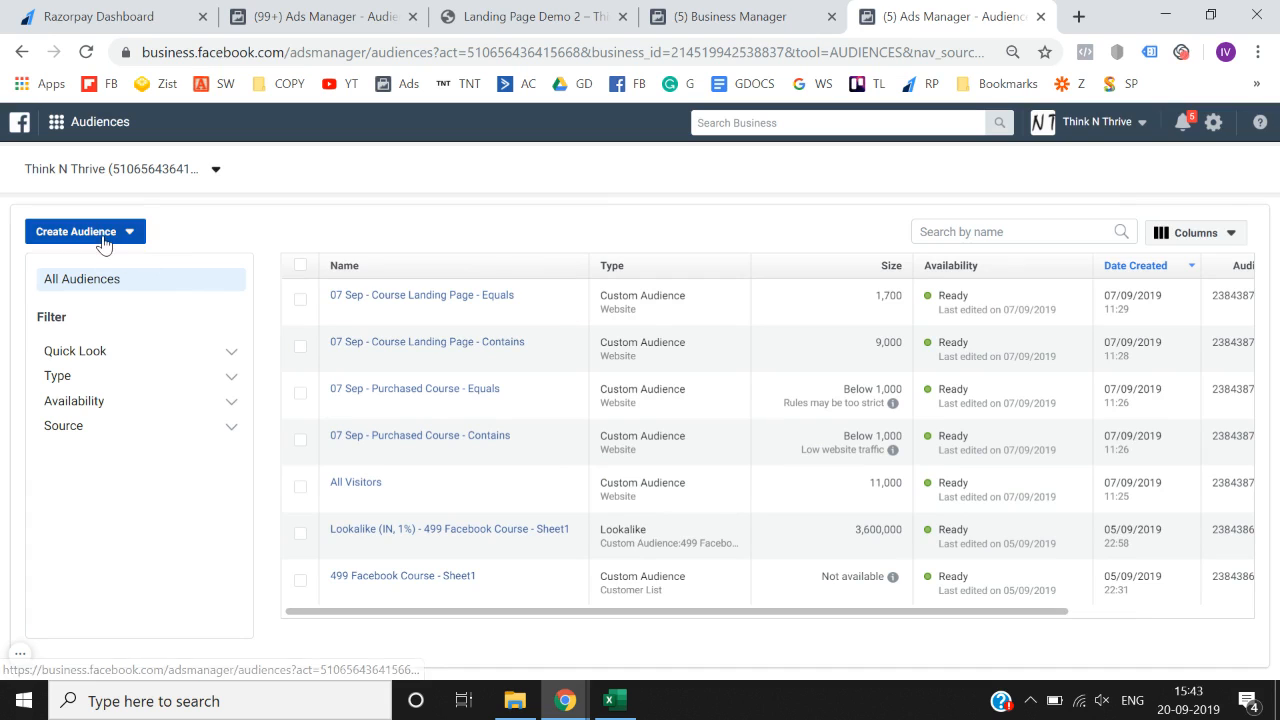
pyautogui.click(104, 238)
pyautogui.click(103, 270)
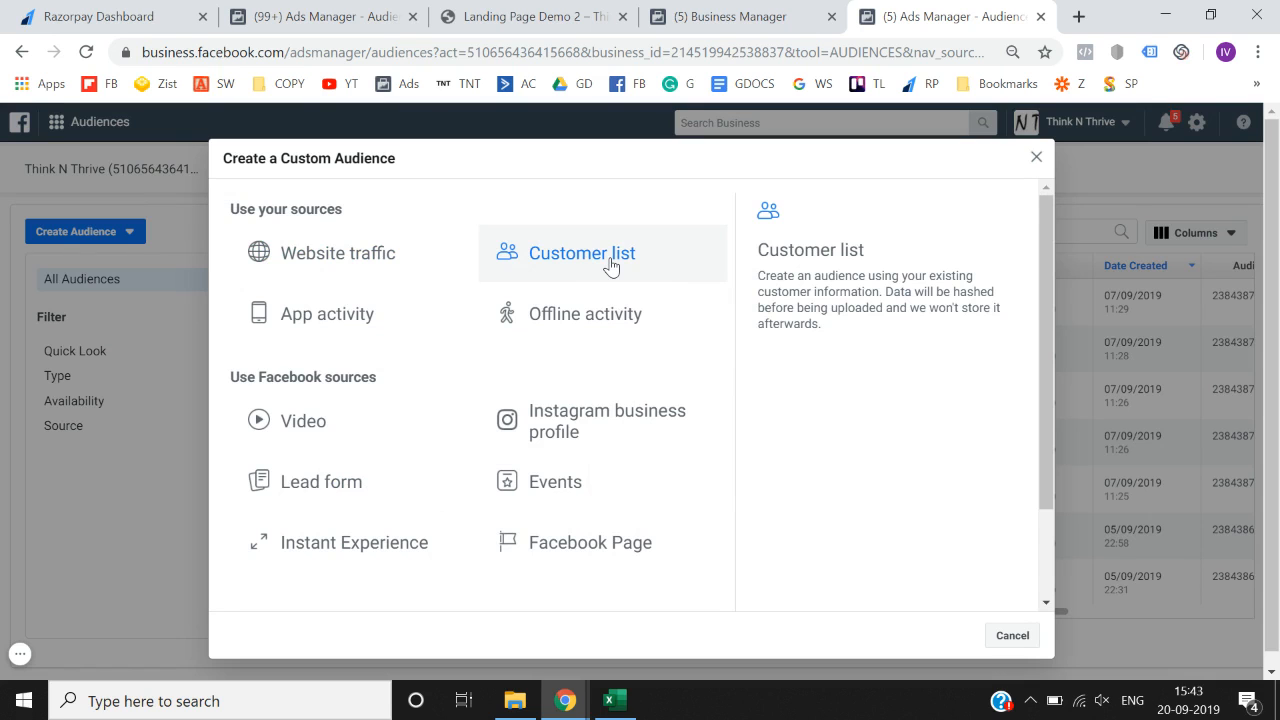
# - Choose Customer list as the source, using a file that doesn't include LTV
pyautogui.click(610, 265)
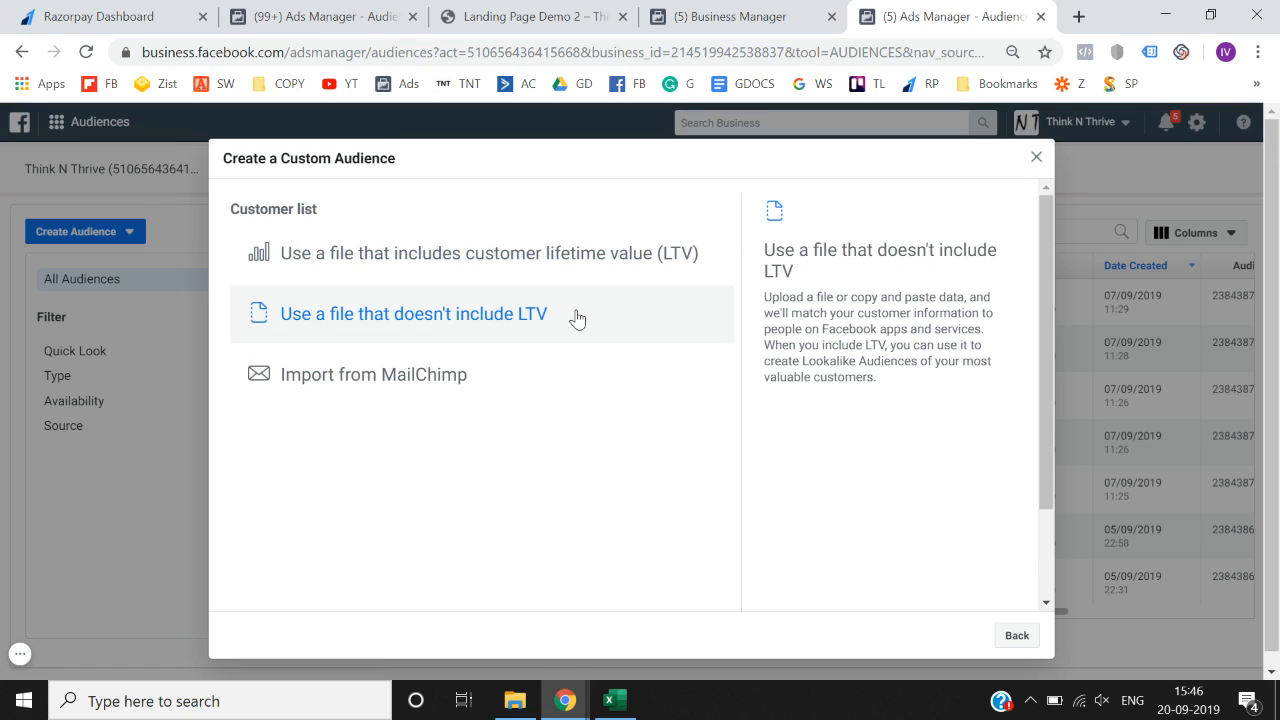
pyautogui.click(489, 326)
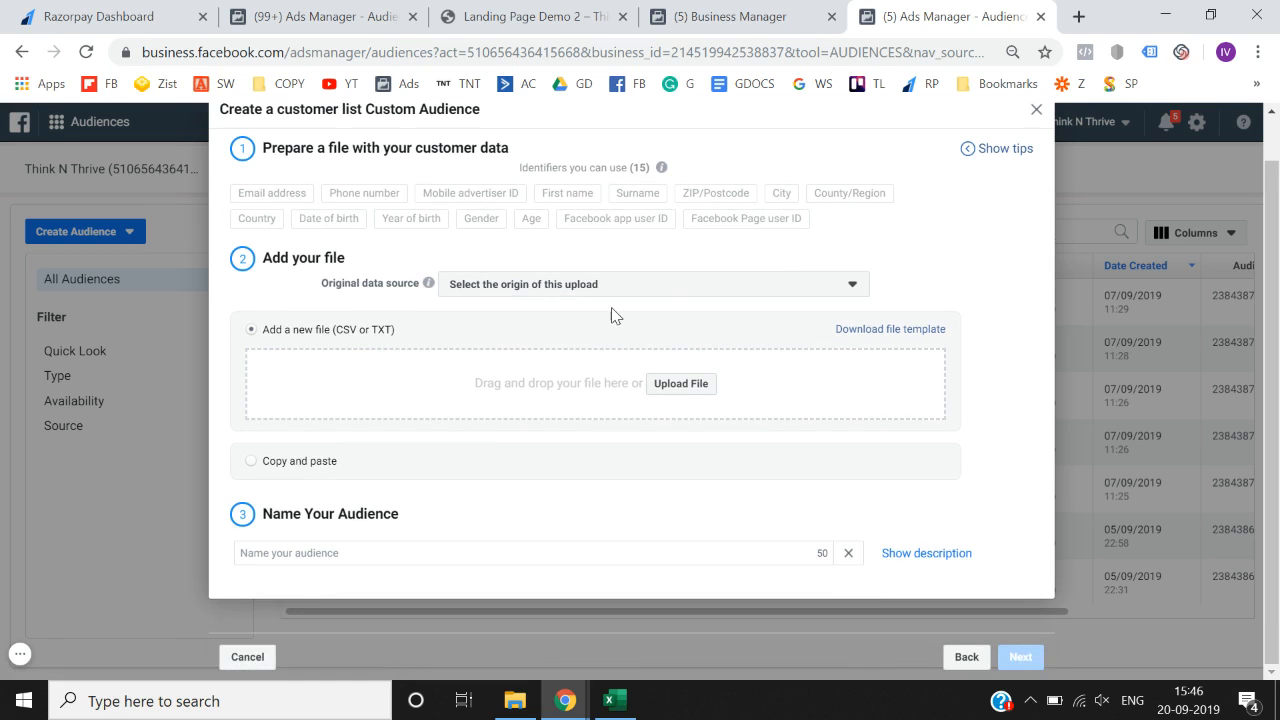
# - Set Original data source to 'Directly from customers' and download the example_audience_file.csv template
pyautogui.click(634, 320)
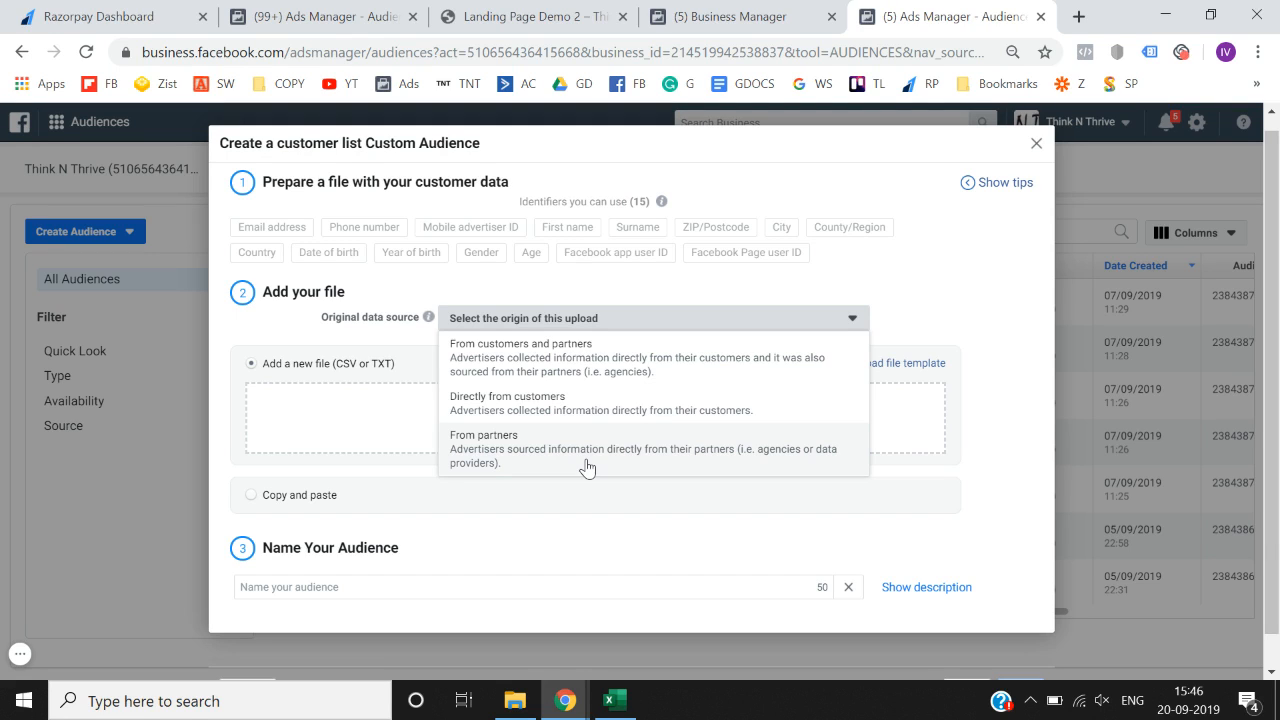
pyautogui.click(600, 403)
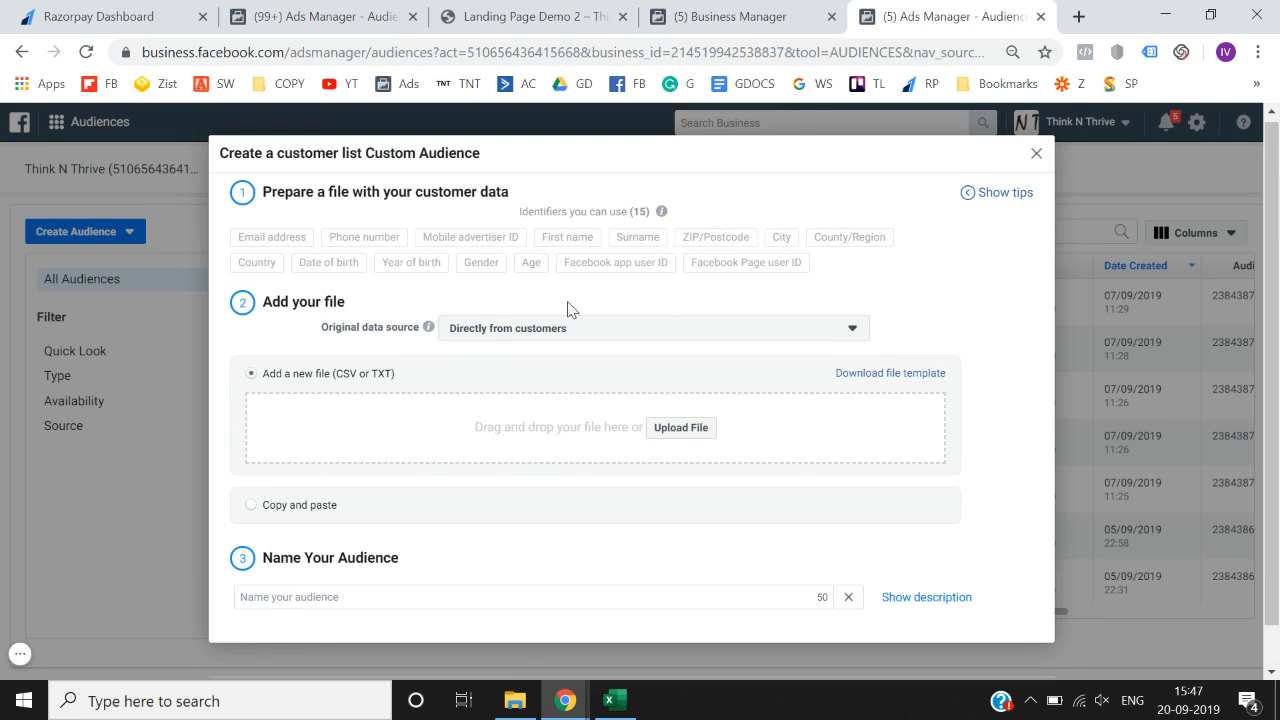
pyautogui.click(871, 376)
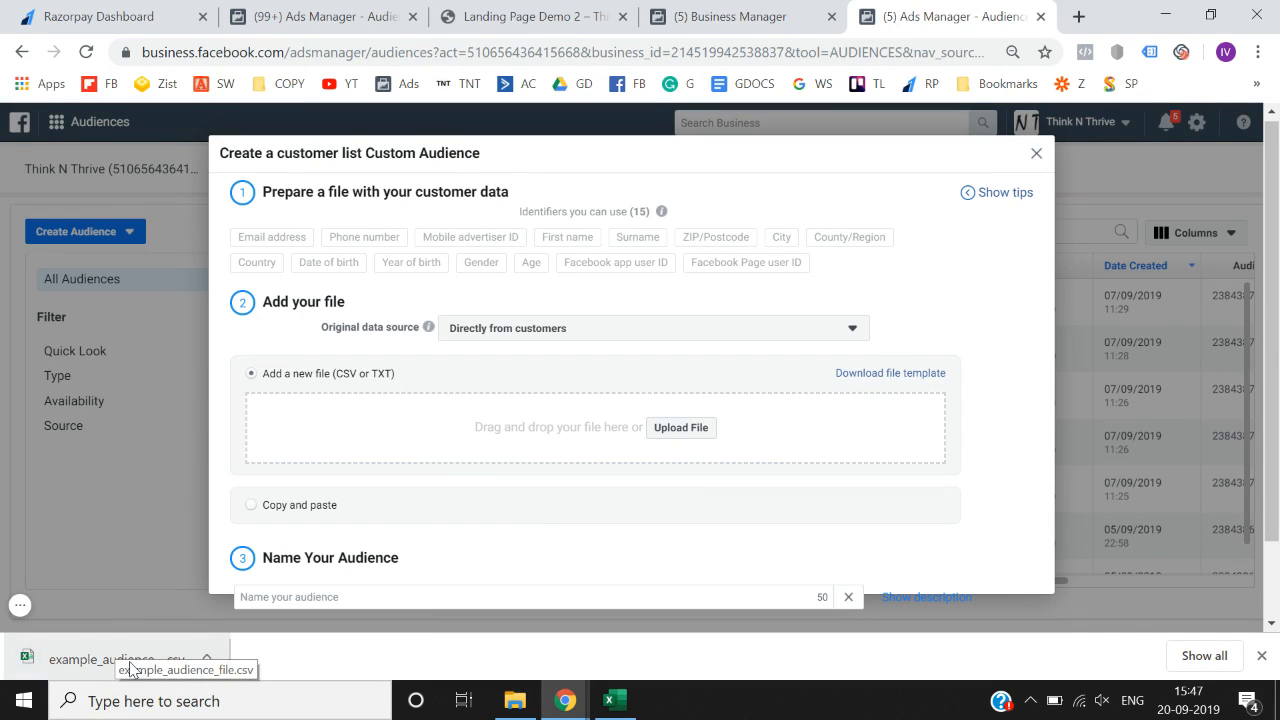
# - Open the downloaded example_audience_file template in Excel and auto-fit all column widths
pyautogui.click(130, 665)
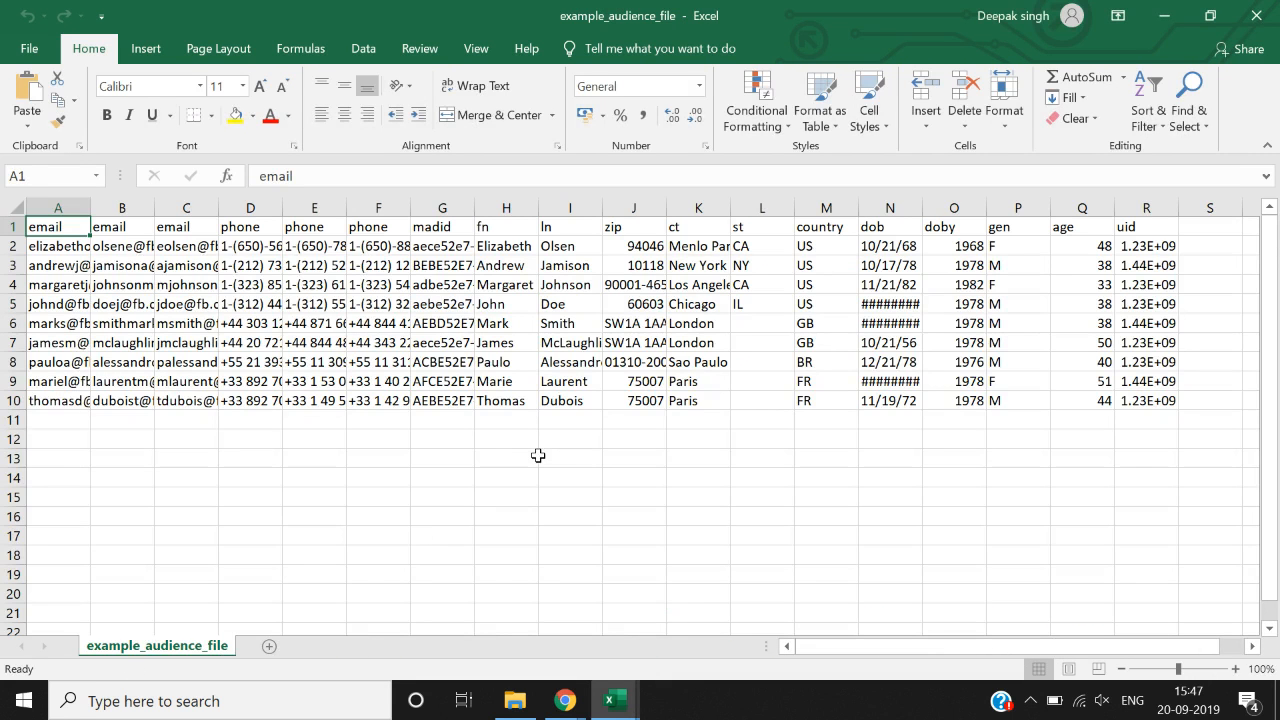
pyautogui.click(538, 455)
pyautogui.hotkey('ctrl', 'a')
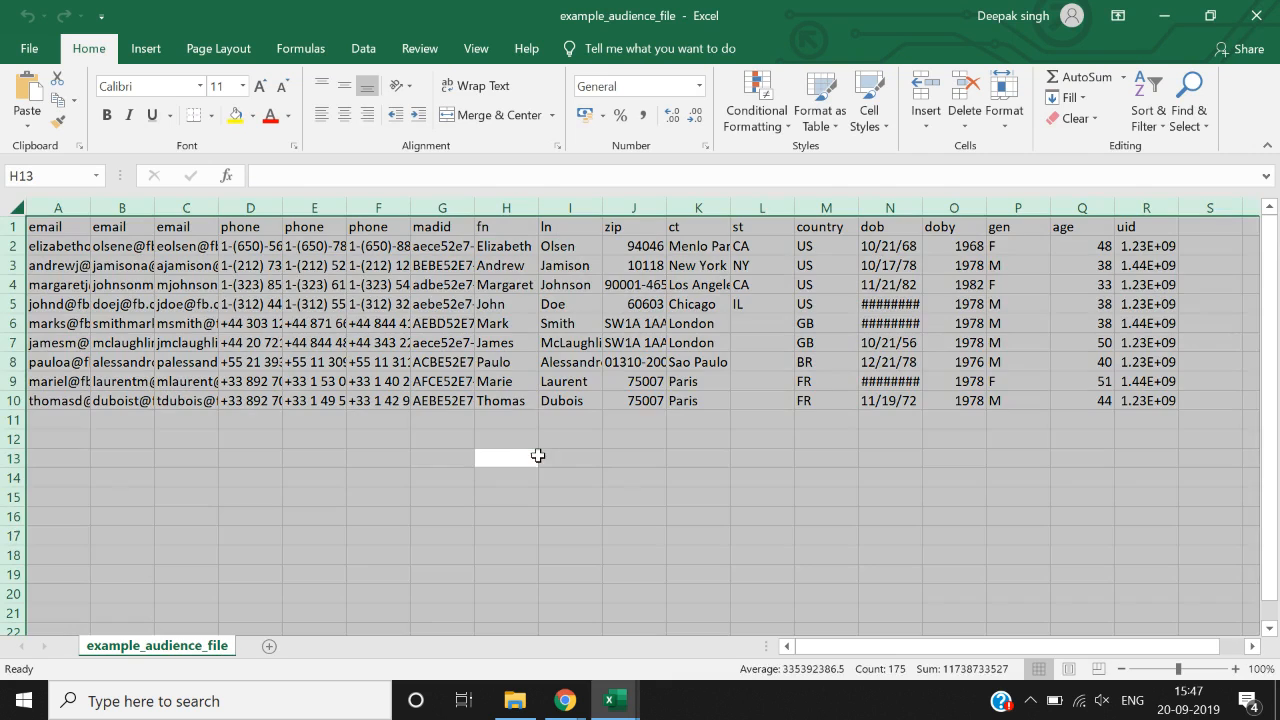
pyautogui.hotkey('alt', 'h')
pyautogui.press('o')
pyautogui.press('i')
pyautogui.press('Left')
pyautogui.press('Left')
pyautogui.press('Left')
pyautogui.press('Left')
pyautogui.press('Left')
pyautogui.press('Left')
pyautogui.press('Left')
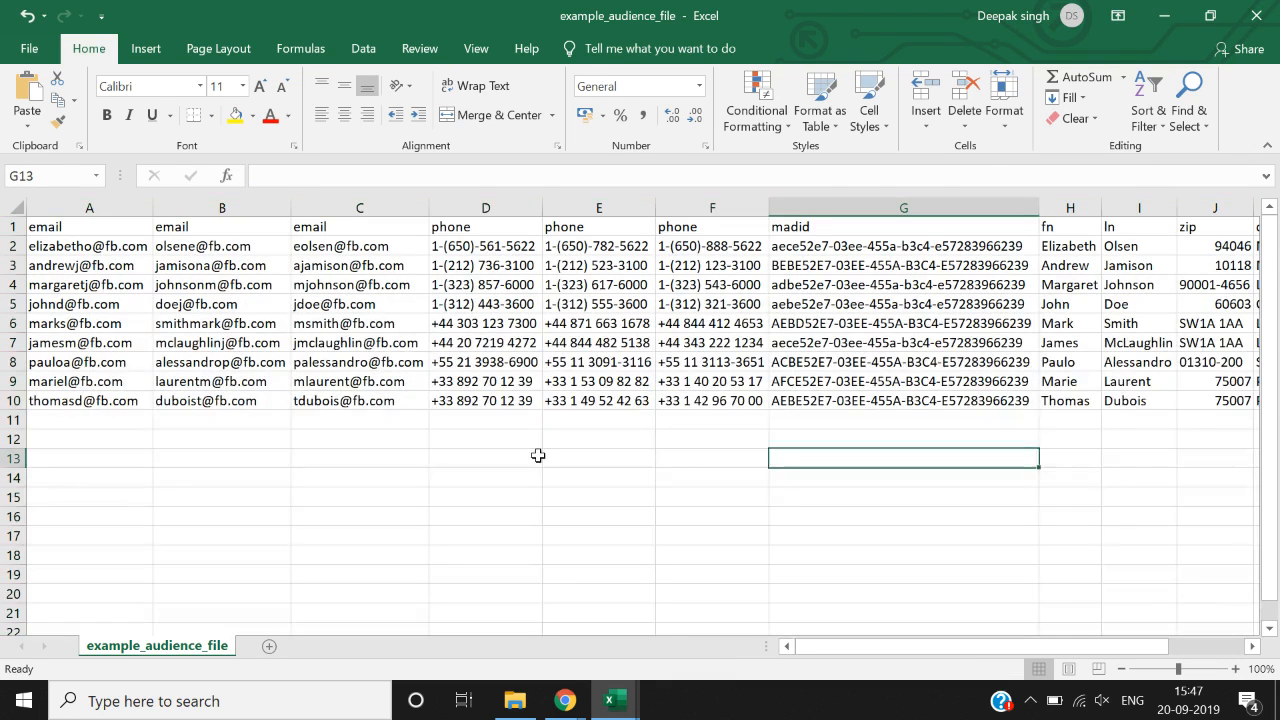
# - Move to the header row and review the column headers
pyautogui.hotkey('ctrl', 'Up')
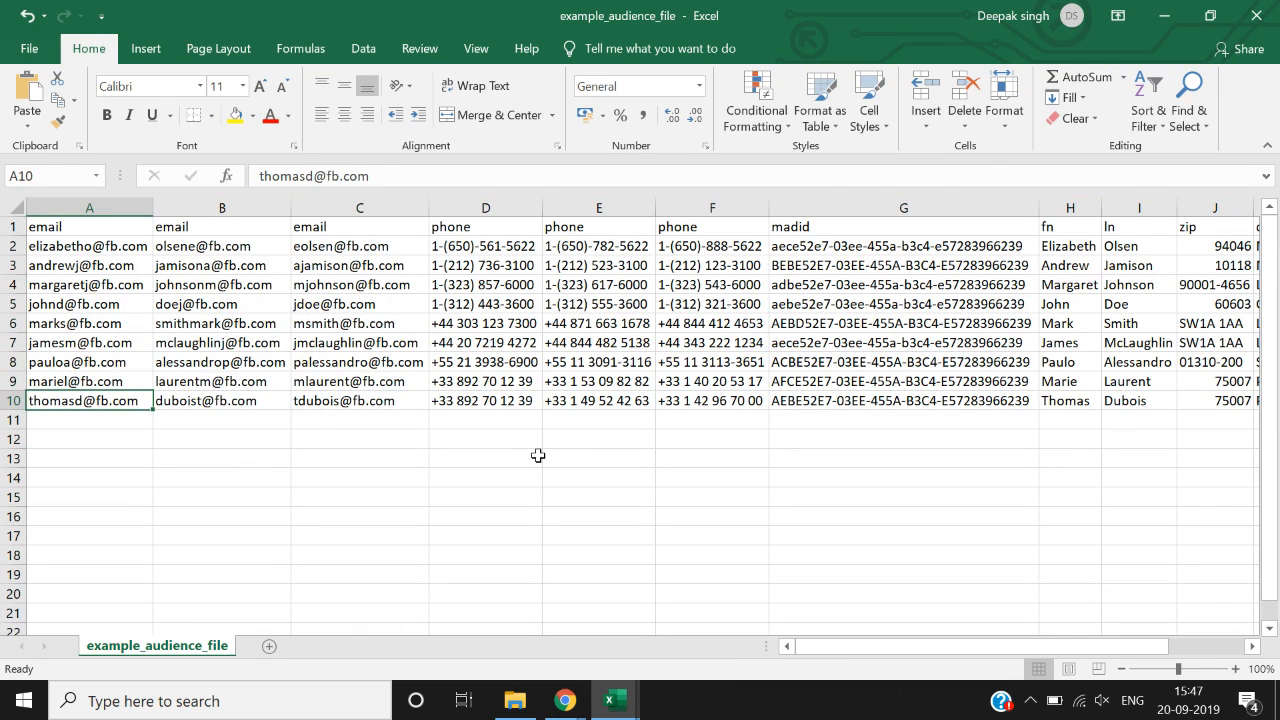
pyautogui.press('Up')
pyautogui.press('Up')
pyautogui.hotkey('ctrl', 'Up')
pyautogui.press('Right')
pyautogui.press('Right')
pyautogui.press('Right')
pyautogui.press('Right')
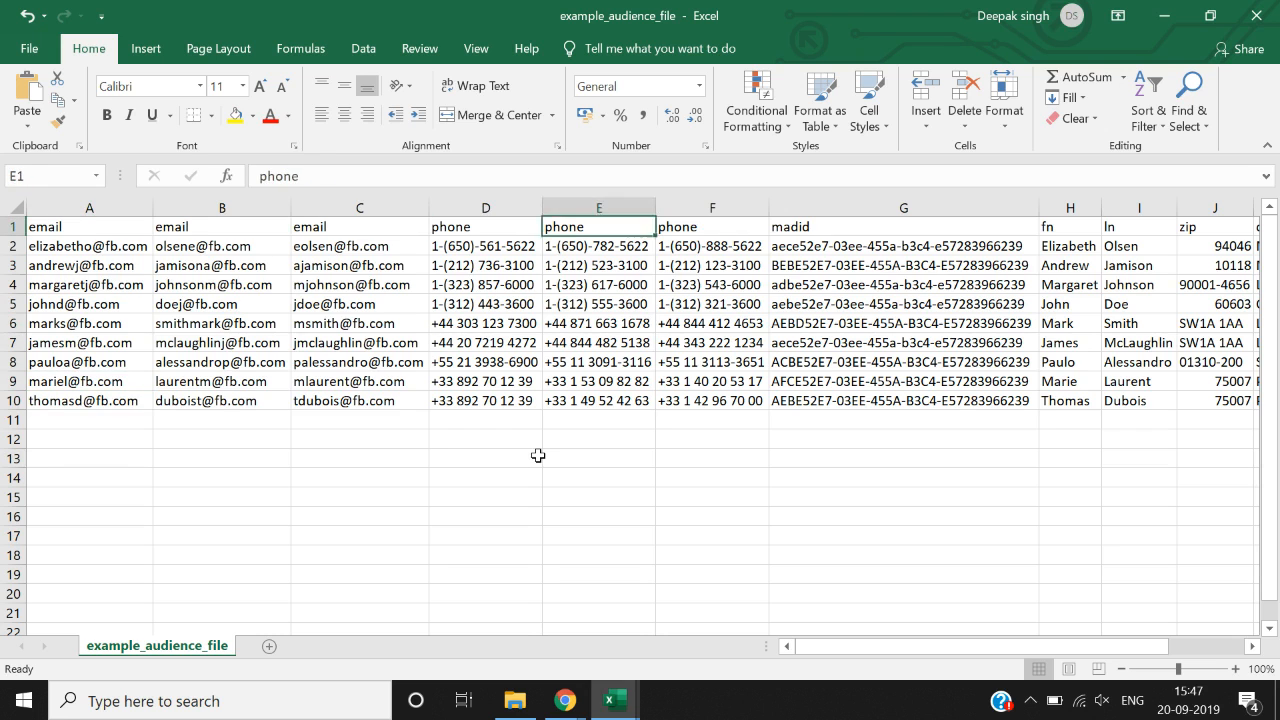
pyautogui.press('Right')
pyautogui.press('Right')
pyautogui.press('Right')
pyautogui.press('Right')
pyautogui.press('Right')
pyautogui.press('Right')
pyautogui.press('Left')
pyautogui.press('Left')
pyautogui.press('Left')
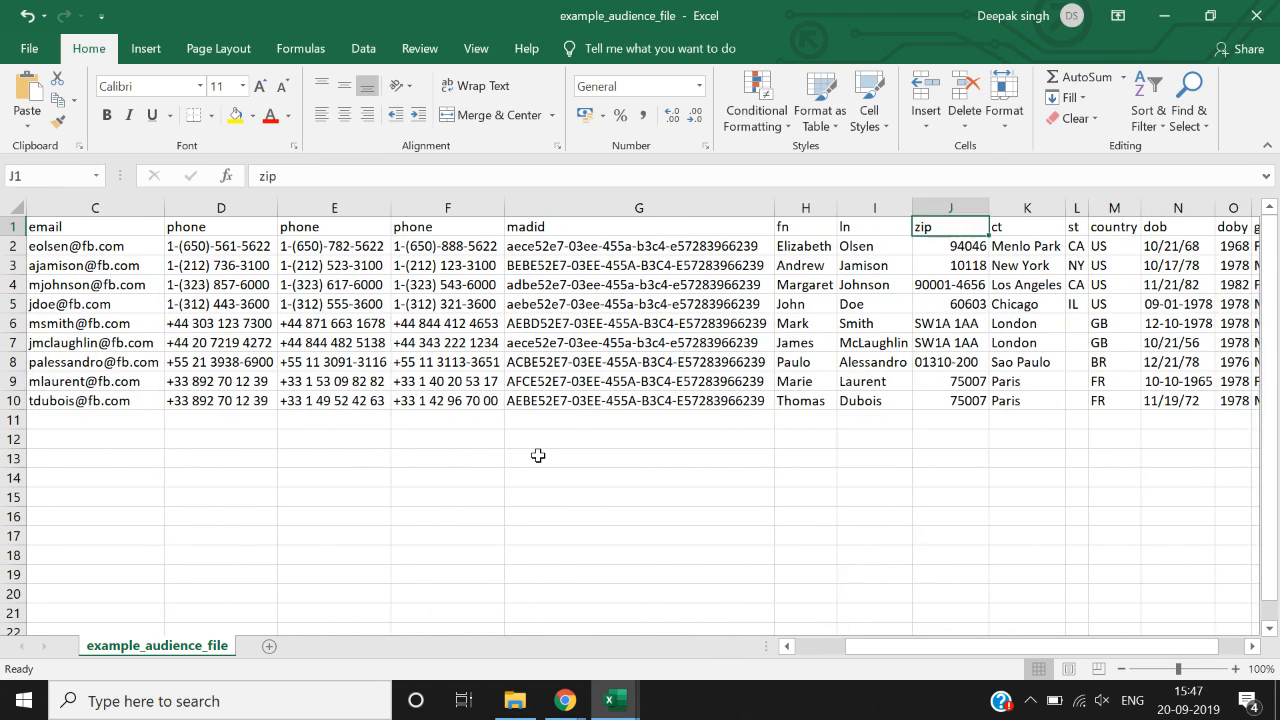
pyautogui.press('Right')
pyautogui.press('Right')
pyautogui.press('Right')
pyautogui.press('Right')
pyautogui.press('Right')
pyautogui.press('Right')
pyautogui.press('Right')
pyautogui.press('Right')
pyautogui.press('Left')
pyautogui.press('Left')
pyautogui.press('Left')
pyautogui.press('Left')
pyautogui.press('Left')
pyautogui.press('Left')
pyautogui.press('Left')
pyautogui.press('Left')
pyautogui.press('Left')
pyautogui.press('Left')
pyautogui.press('Left')
pyautogui.press('Left')
pyautogui.press('Left')
pyautogui.press('Left')
pyautogui.press('Left')
pyautogui.press('Left')
pyautogui.press('Left')
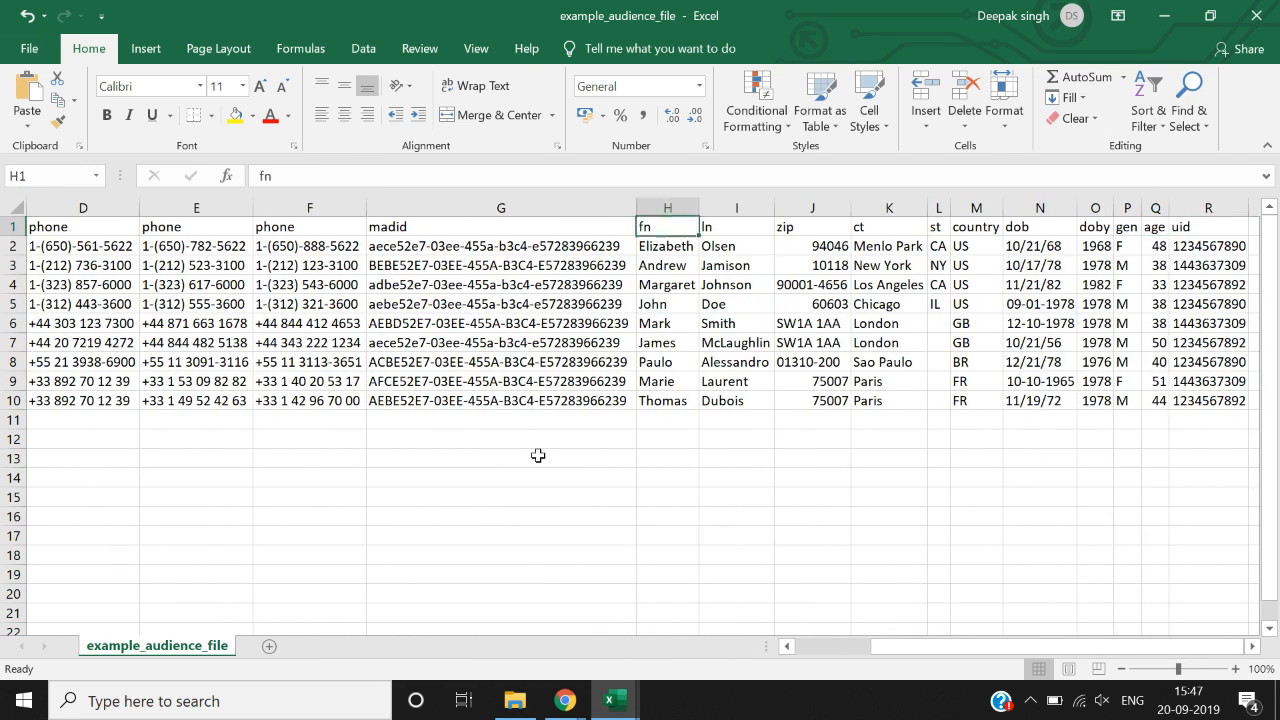
# - Delete the extra email and phone columns, keeping only the first email and first phone
pyautogui.hotkey('ctrl', 'space')
pyautogui.press('Right')
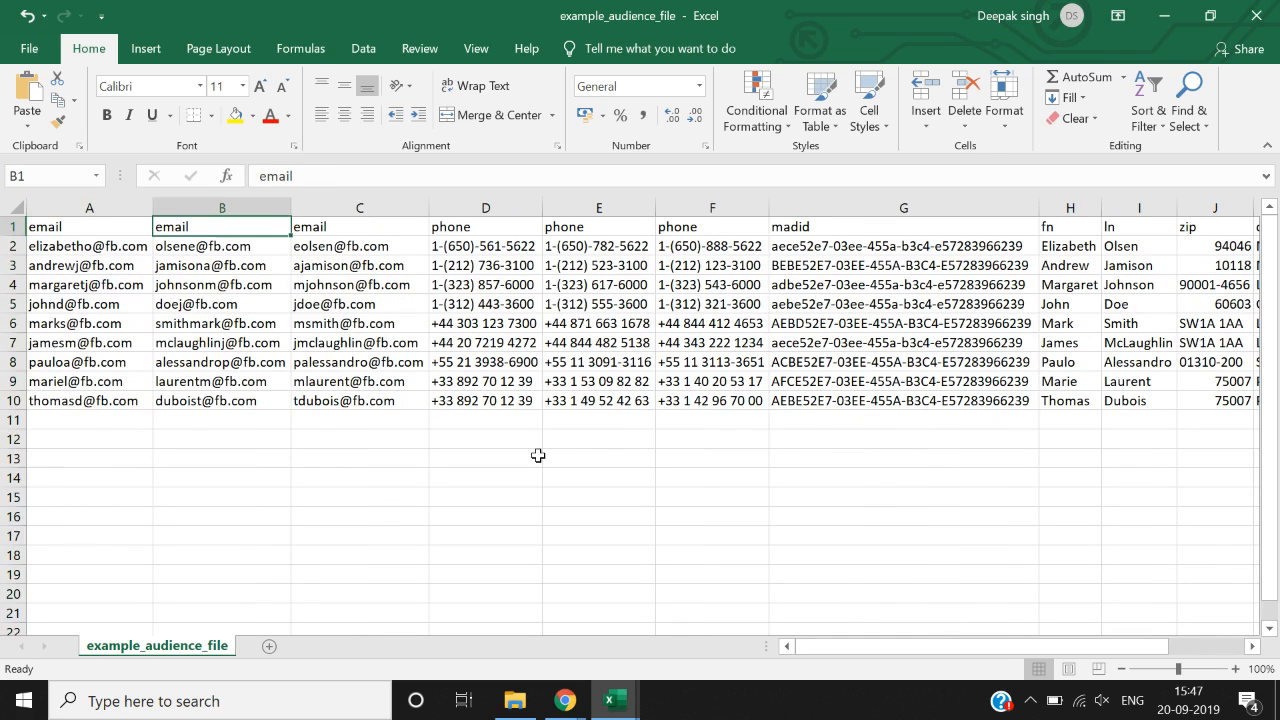
pyautogui.hotkey('ctrl', 'space')
pyautogui.hotkey('shift', 'Right')
pyautogui.hotkey('ctrl', '-')
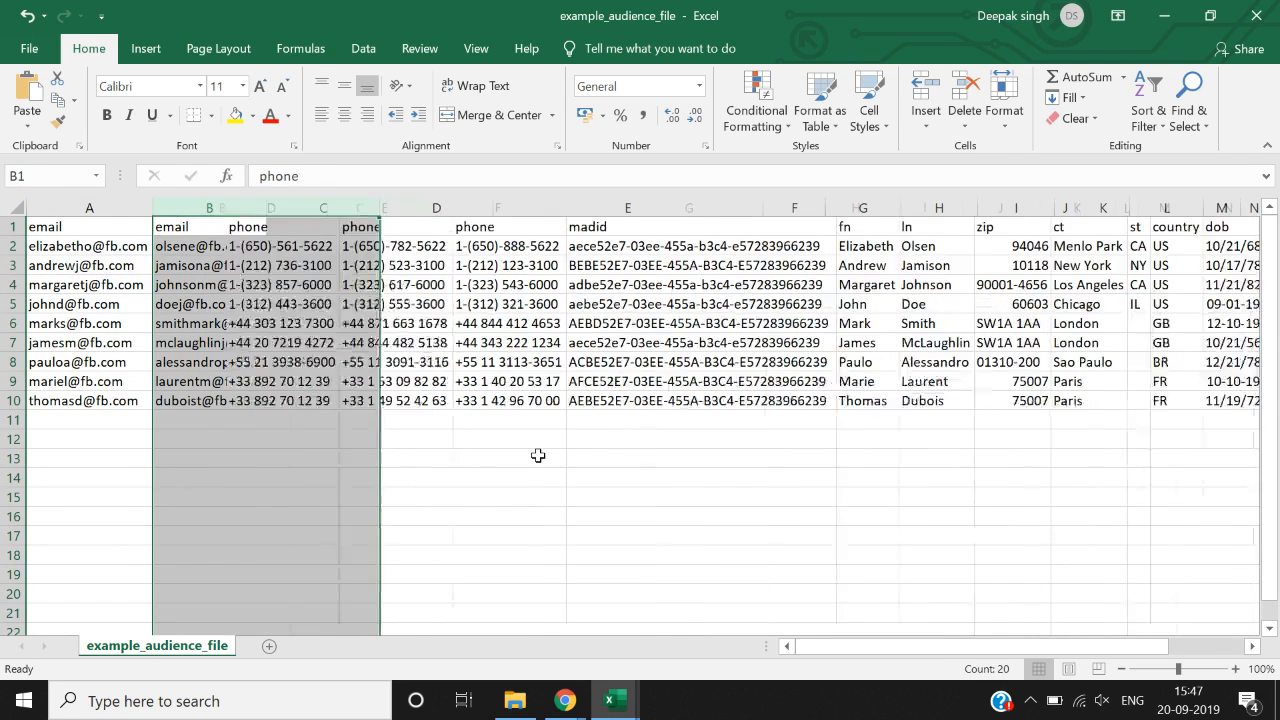
pyautogui.press('Right')
pyautogui.hotkey('ctrl', 'space')
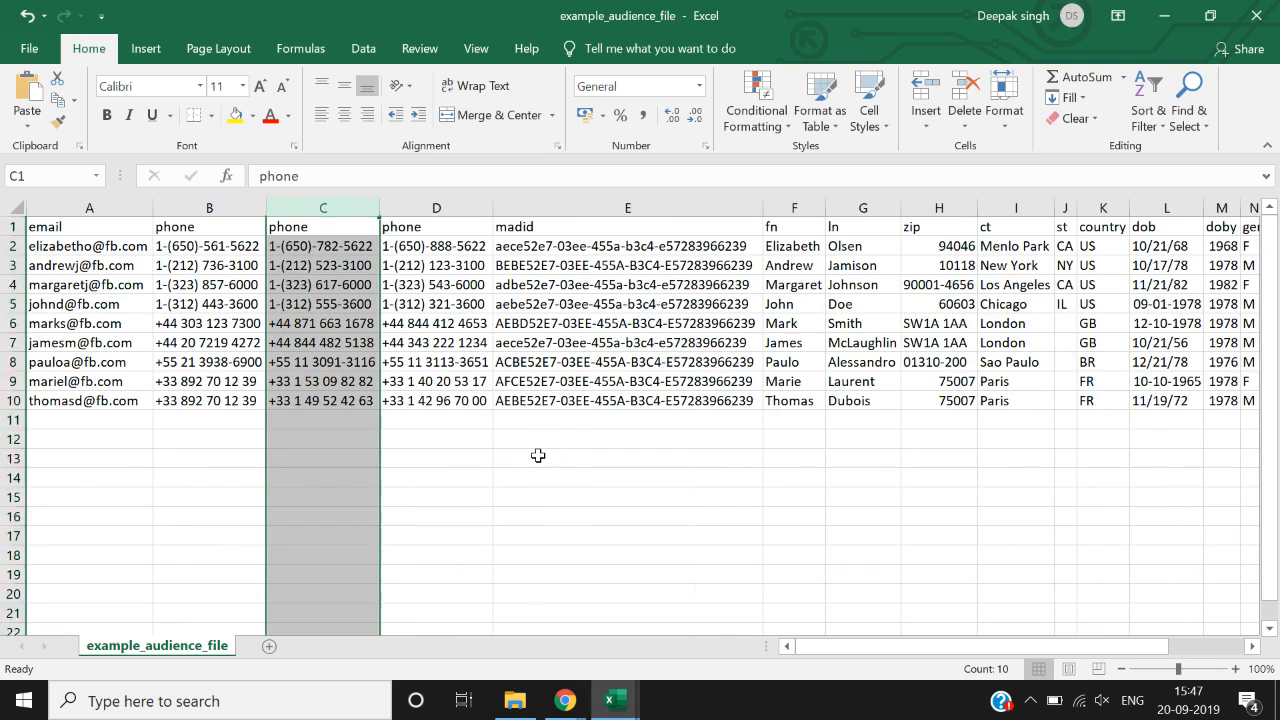
pyautogui.hotkey('ctrl', '-')
pyautogui.hotkey('ctrl', '-')
pyautogui.hotkey('ctrl', '-')
pyautogui.hotkey('ctrl', '-')
pyautogui.hotkey('ctrl', '-')
pyautogui.hotkey('ctrl', '-')
pyautogui.hotkey('ctrl', '-')
pyautogui.hotkey('ctrl', '-')
pyautogui.hotkey('ctrl', '-')
pyautogui.hotkey('ctrl', '-')
pyautogui.hotkey('ctrl', '-')
pyautogui.hotkey('ctrl', '-')
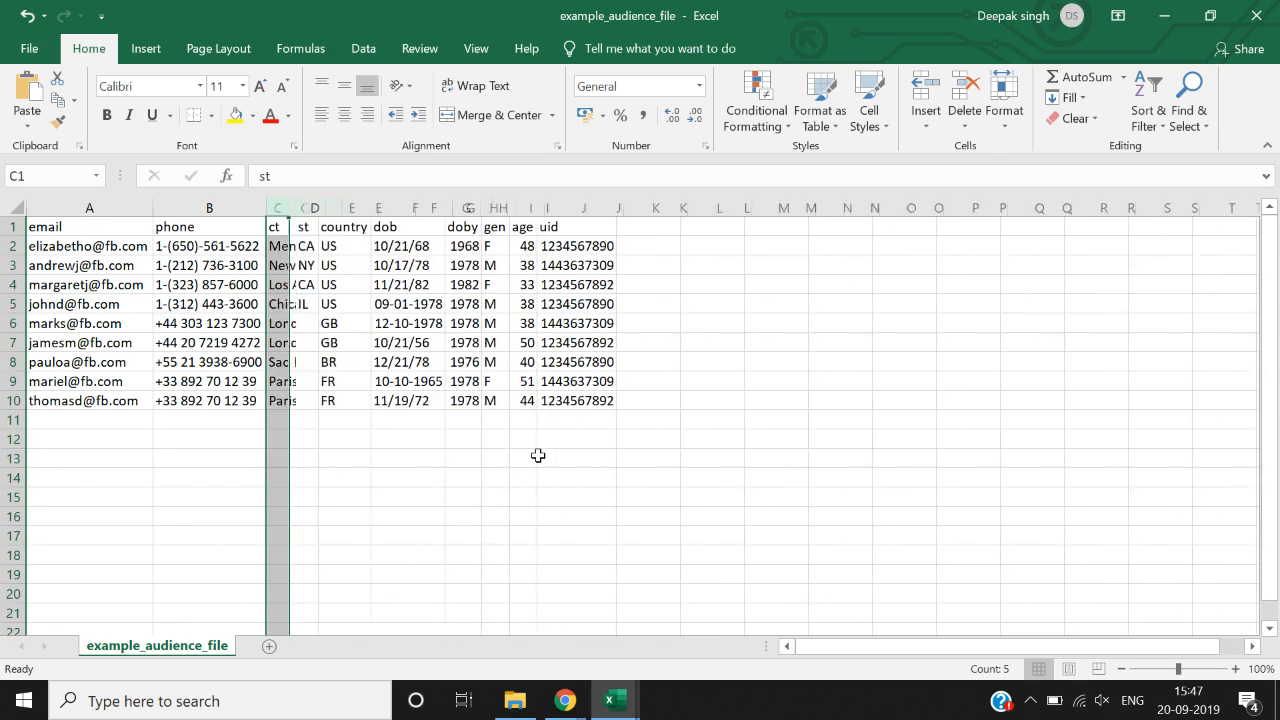
pyautogui.hotkey('ctrl', '-')
pyautogui.hotkey('ctrl', '-')
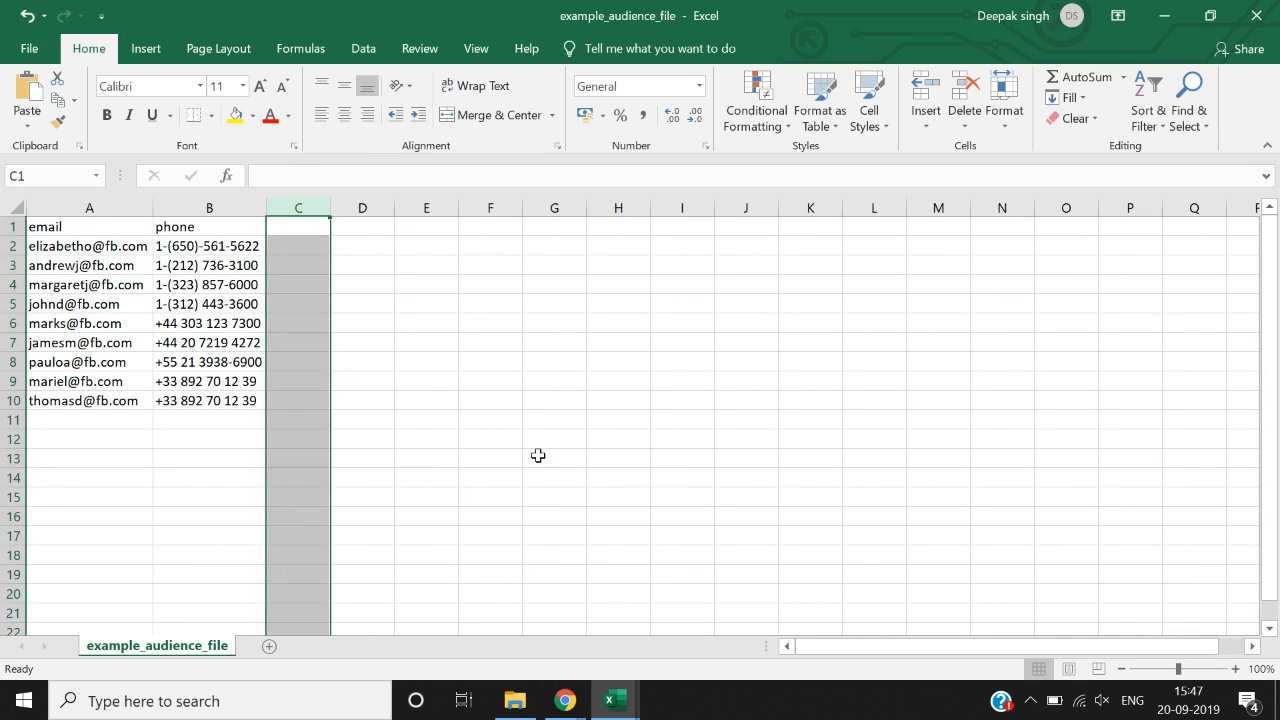
pyautogui.hotkey('ctrl', 'Home')
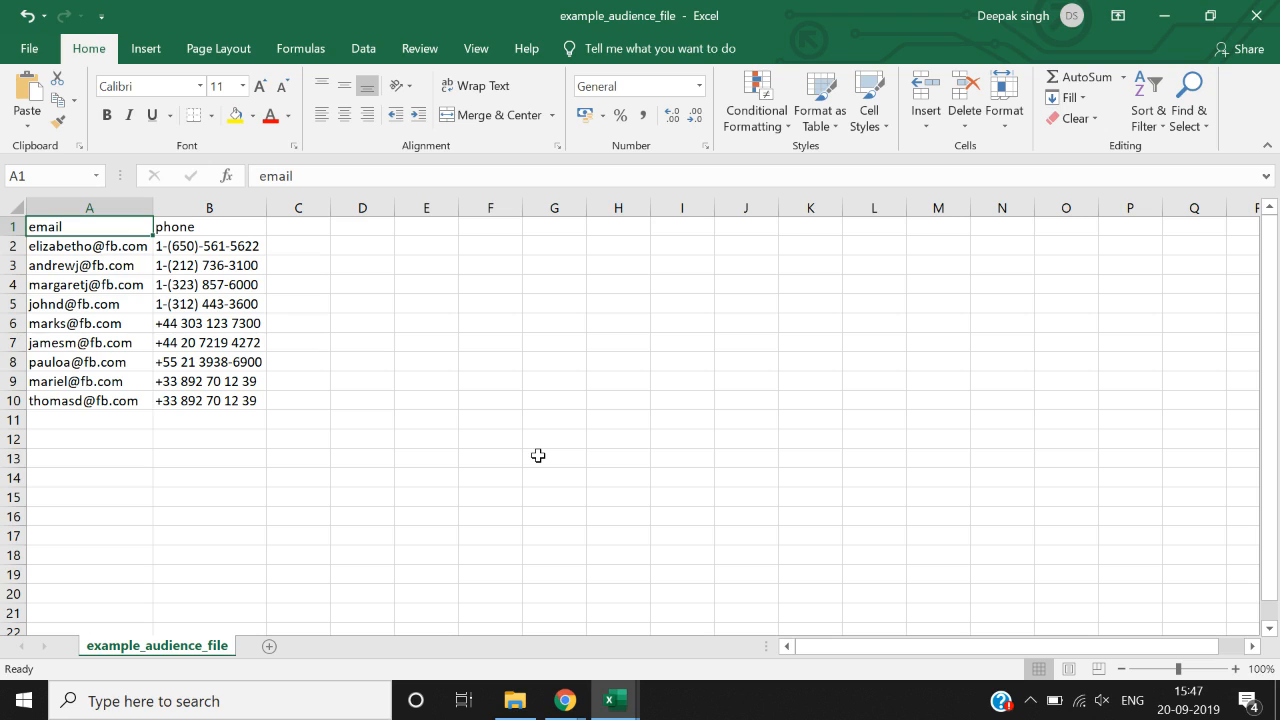
pyautogui.press('Down')
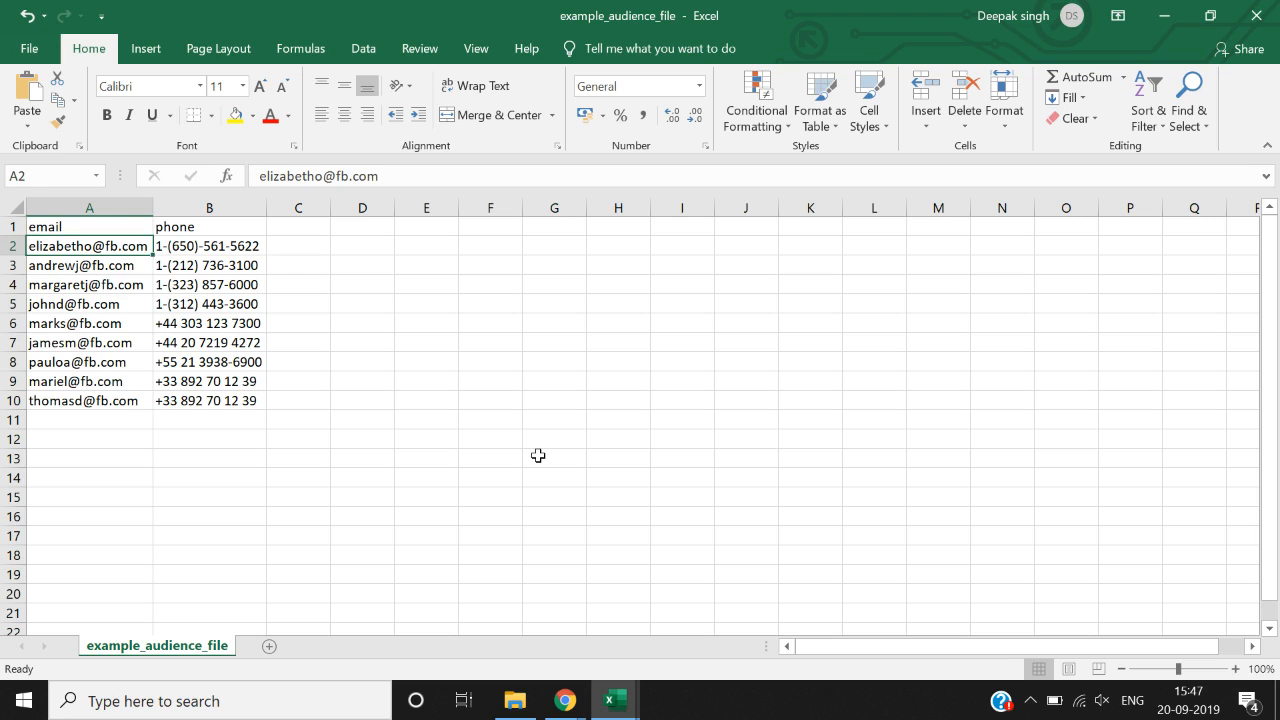
# - Clear the sample e-mails and phone numbers from rows 2 to 10
pyautogui.hotkey('shift', 'Down')
pyautogui.hotkey('shift', 'Down')
pyautogui.hotkey('shift', 'Down')
pyautogui.hotkey('shift', 'Down')
pyautogui.hotkey('shift', 'Down')
pyautogui.hotkey('shift', 'Down')
pyautogui.hotkey('shift', 'Down')
pyautogui.hotkey('shift', 'Down')
pyautogui.press('Delete')
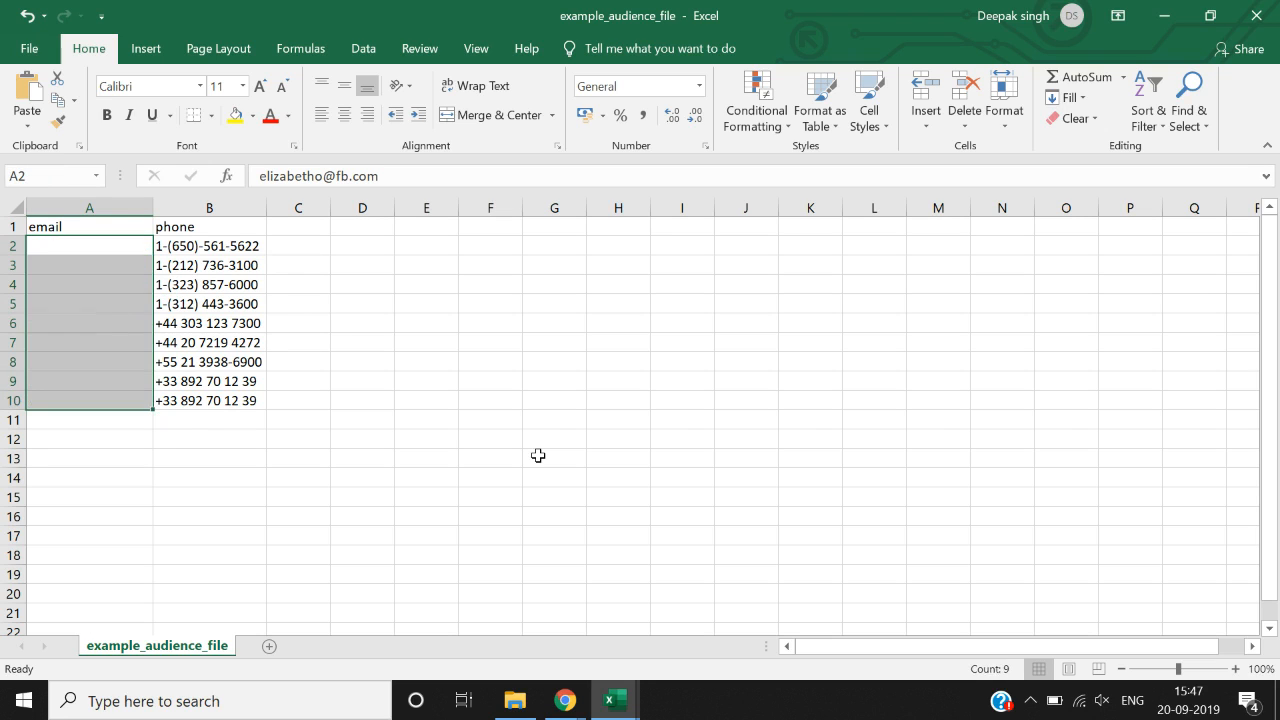
pyautogui.press('Right')
pyautogui.hotkey('shift', 'Down')
pyautogui.hotkey('shift', 'Down')
pyautogui.hotkey('shift', 'Down')
pyautogui.hotkey('shift', 'Down')
pyautogui.hotkey('shift', 'Down')
pyautogui.hotkey('shift', 'Down')
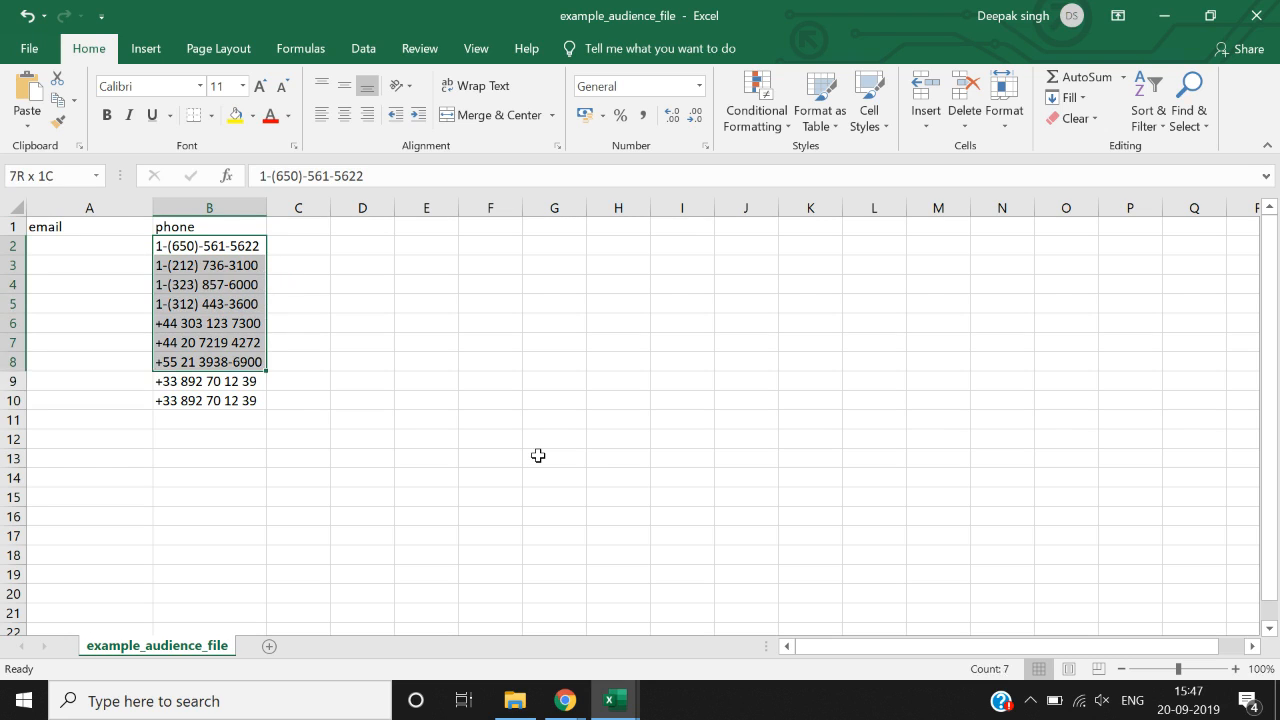
pyautogui.hotkey('shift', 'Down')
pyautogui.hotkey('shift', 'Down')
pyautogui.press('Delete')
pyautogui.press('Left')
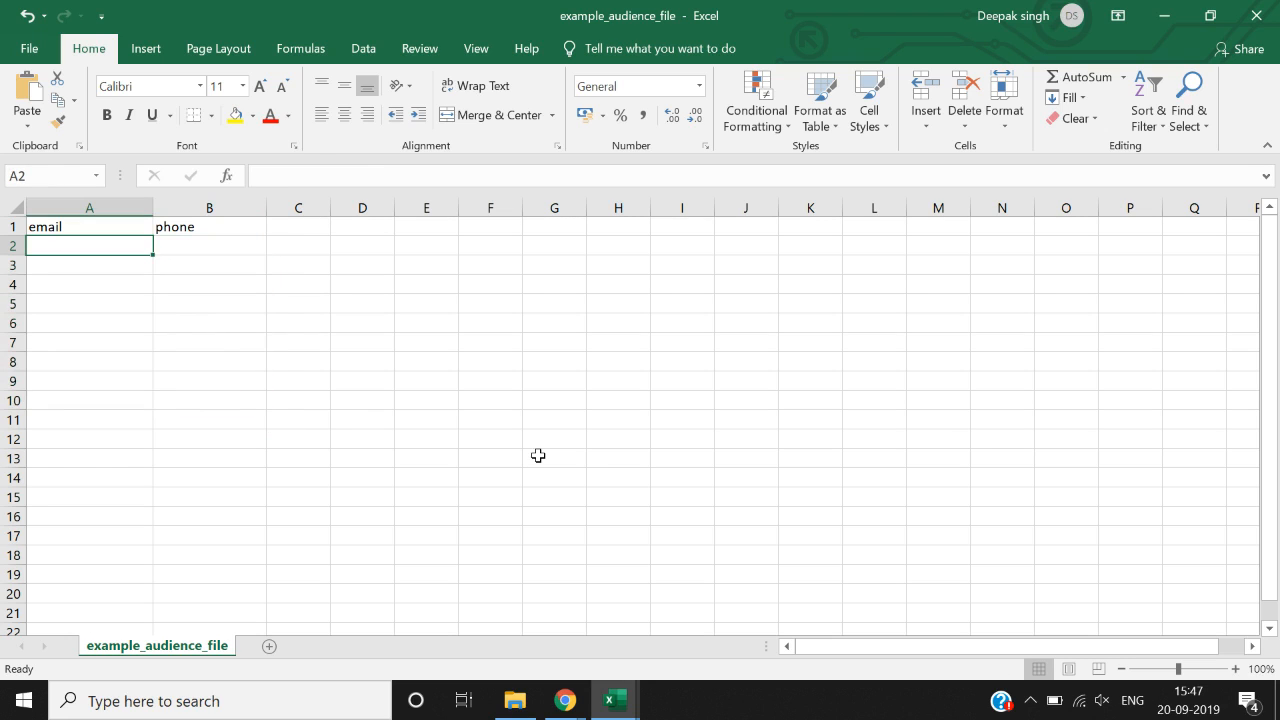
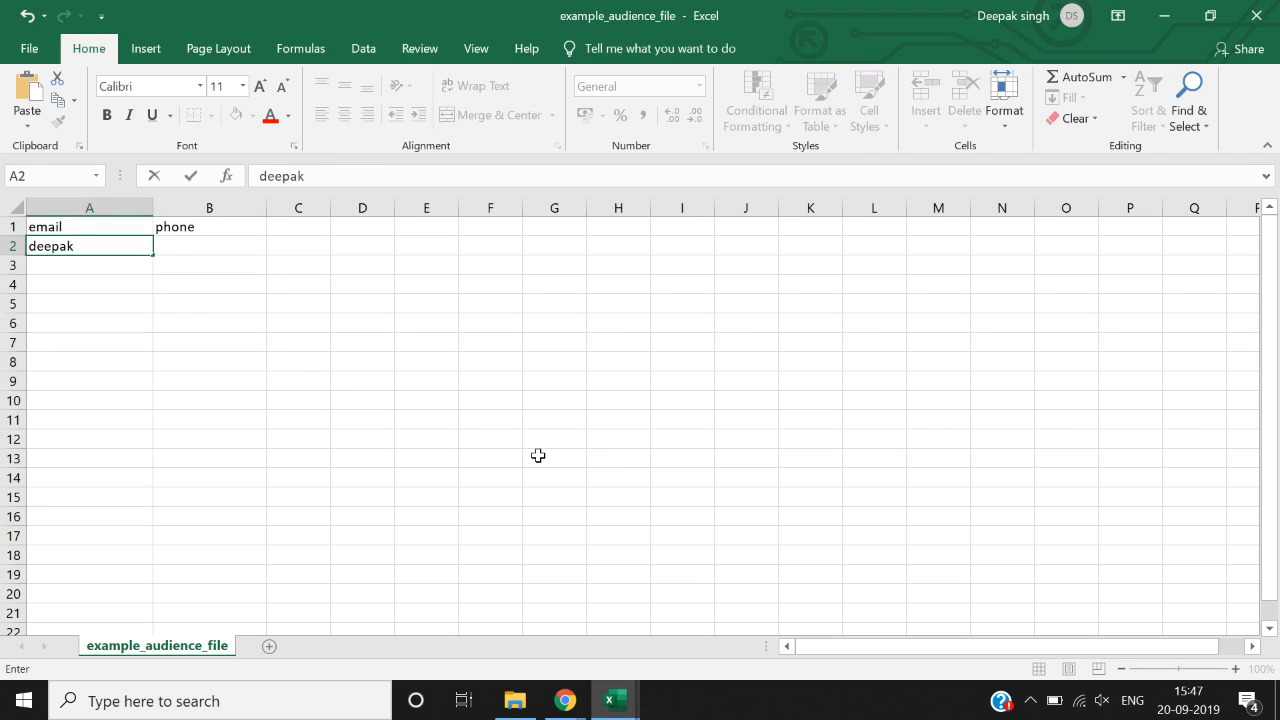
# - Enter the contact's e-mail address in A2 and phone number in B2
pyautogui.press('Tab')
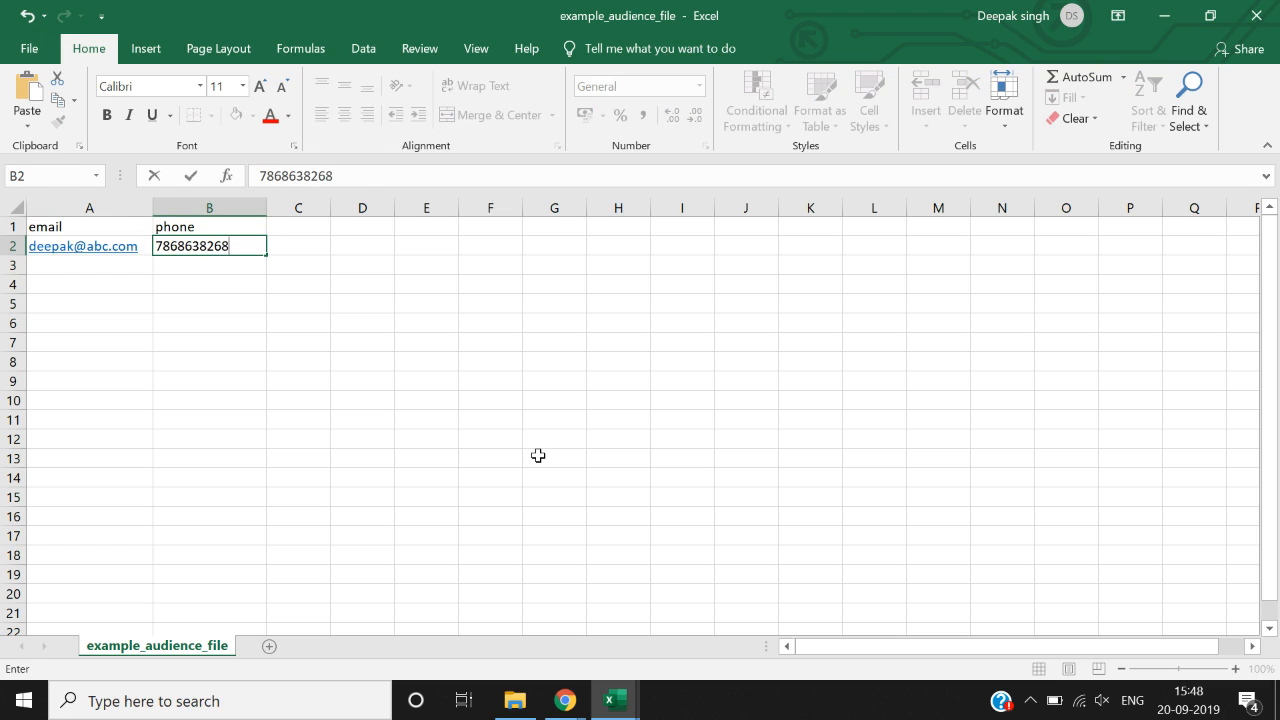
pyautogui.press('Return')
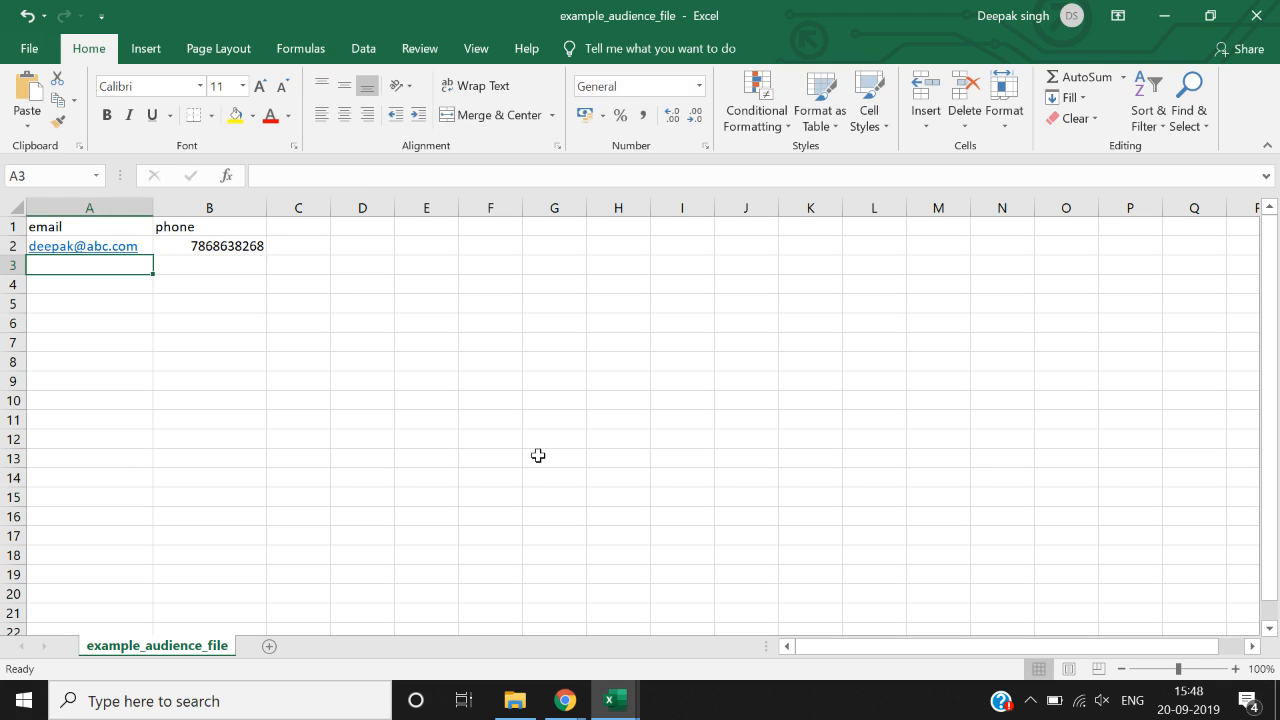
# - Save the sheet as a CSV file on the Desktop
pyautogui.click(29, 49)
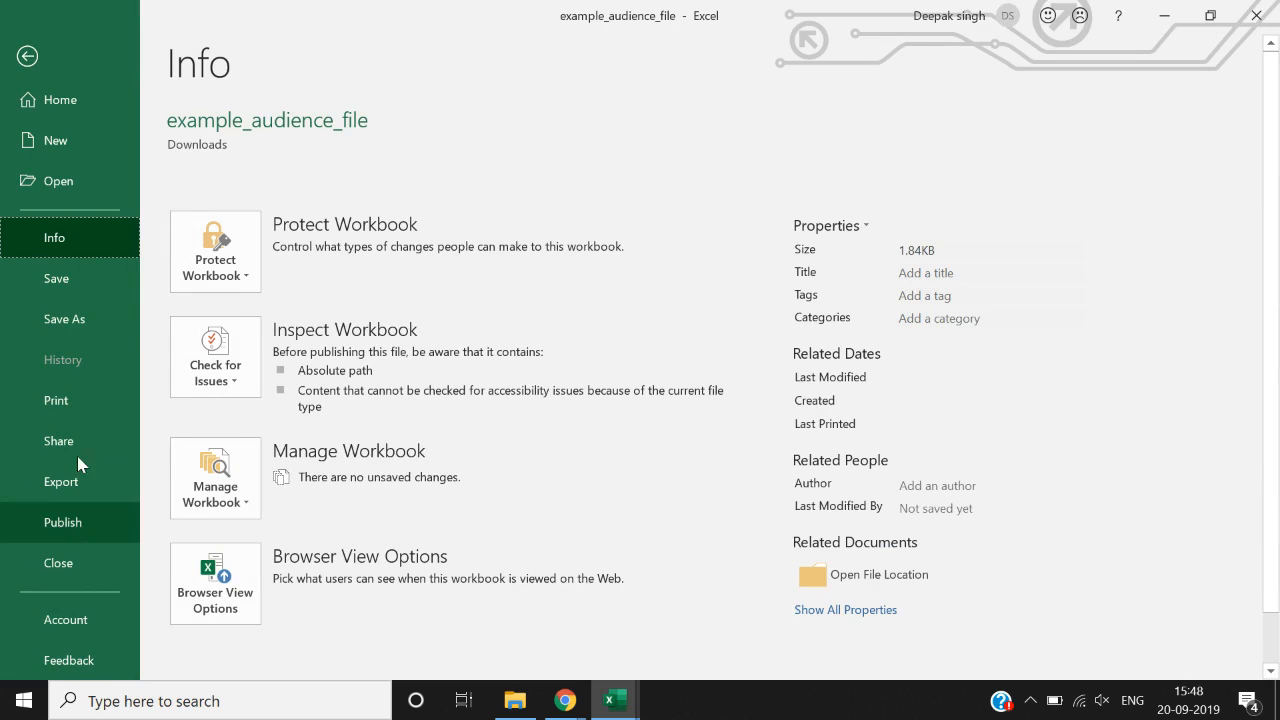
pyautogui.click(101, 319)
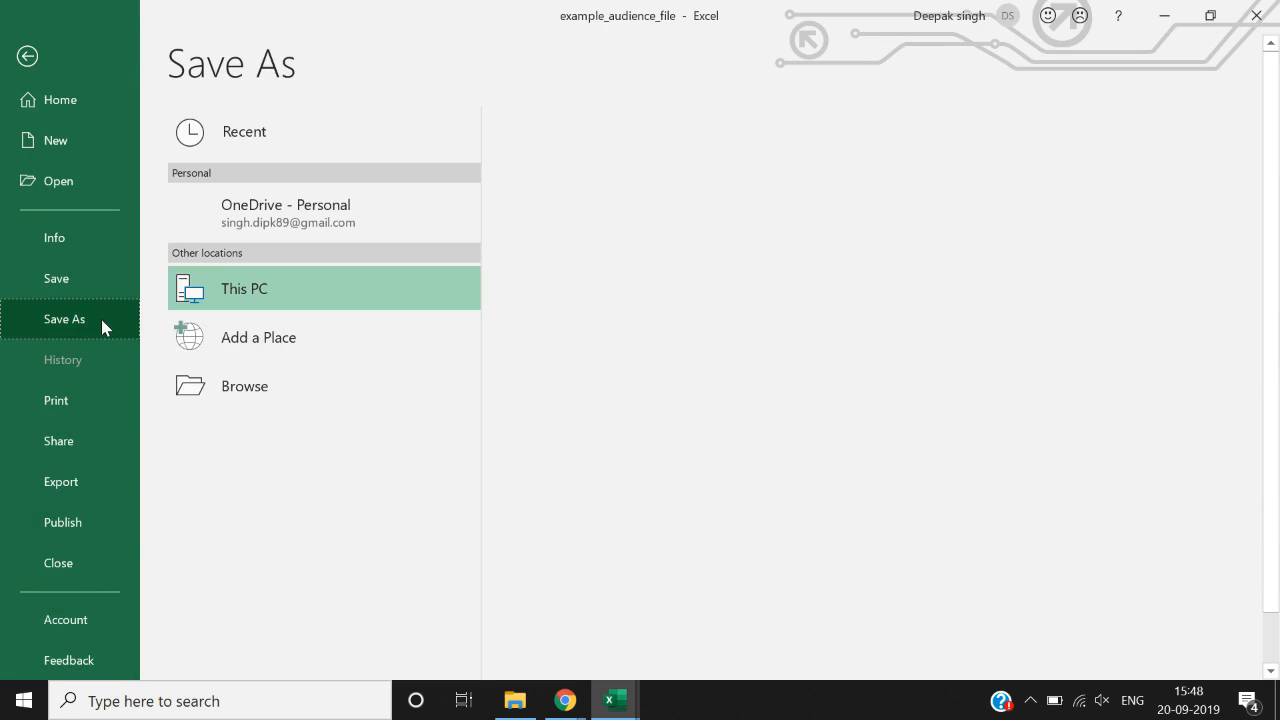
pyautogui.click(284, 400)
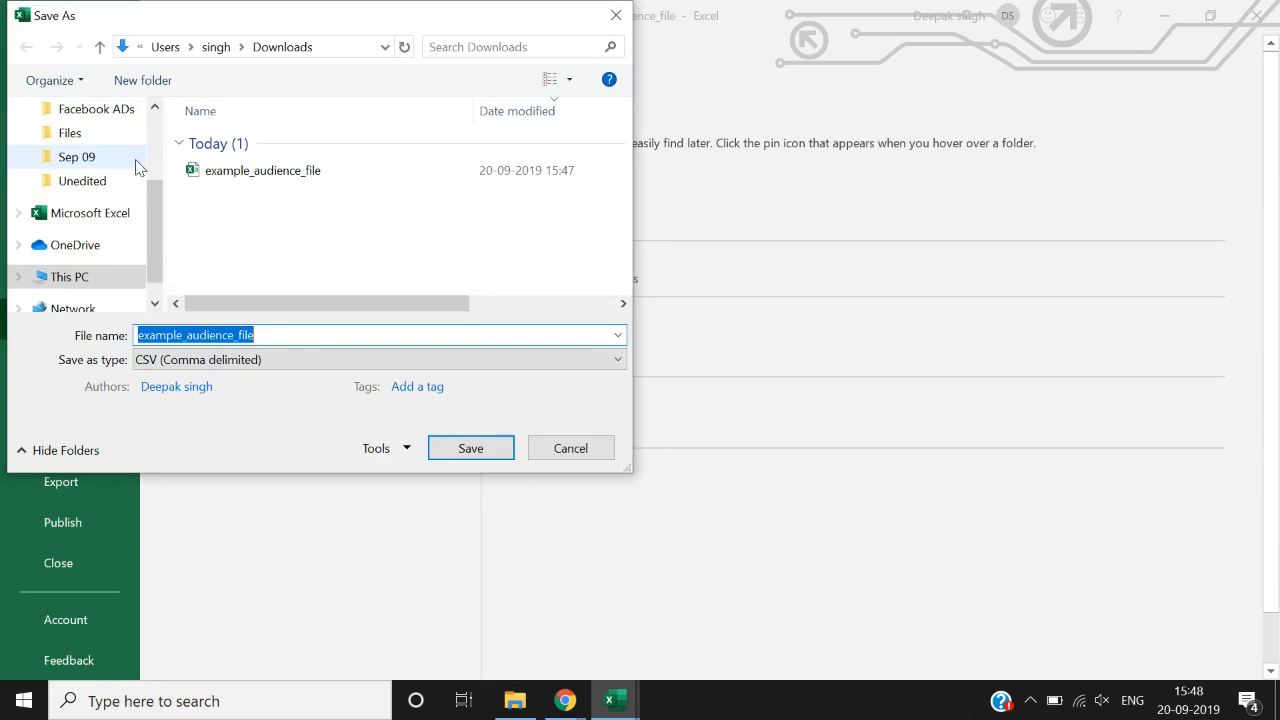
pyautogui.scroll(3, 100, 165)
pyautogui.click(96, 155)
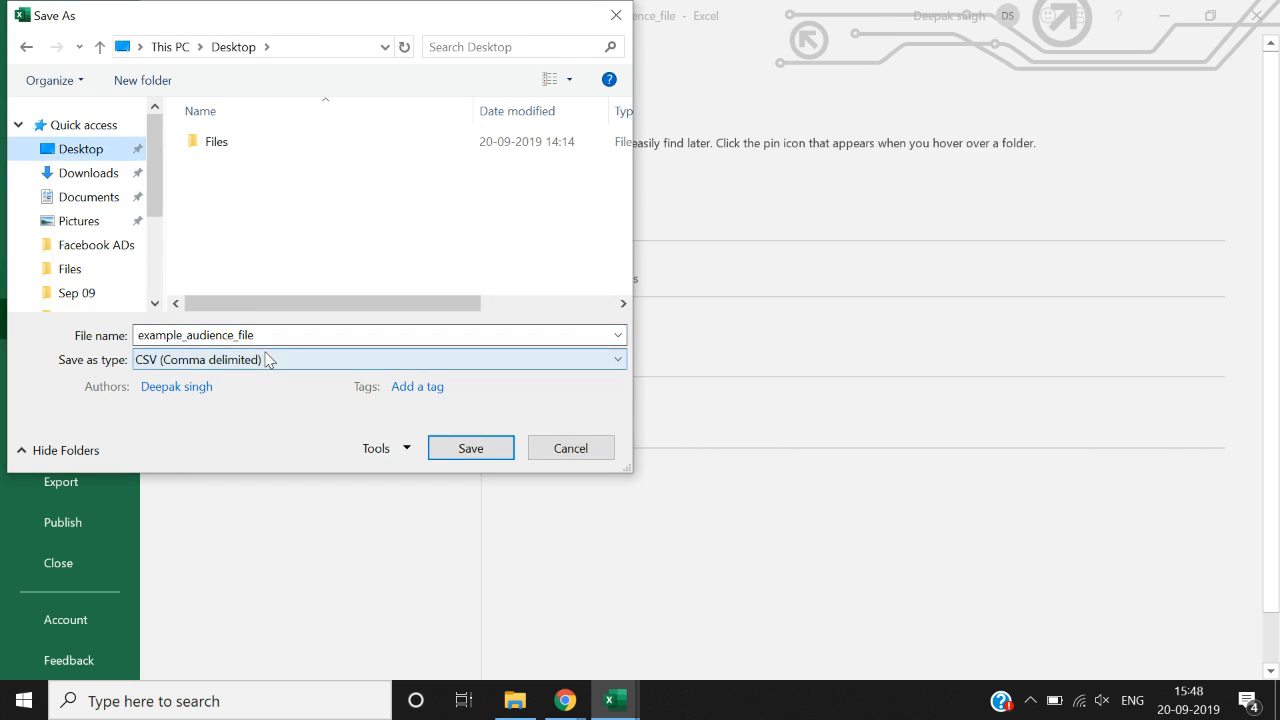
pyautogui.click(470, 448)
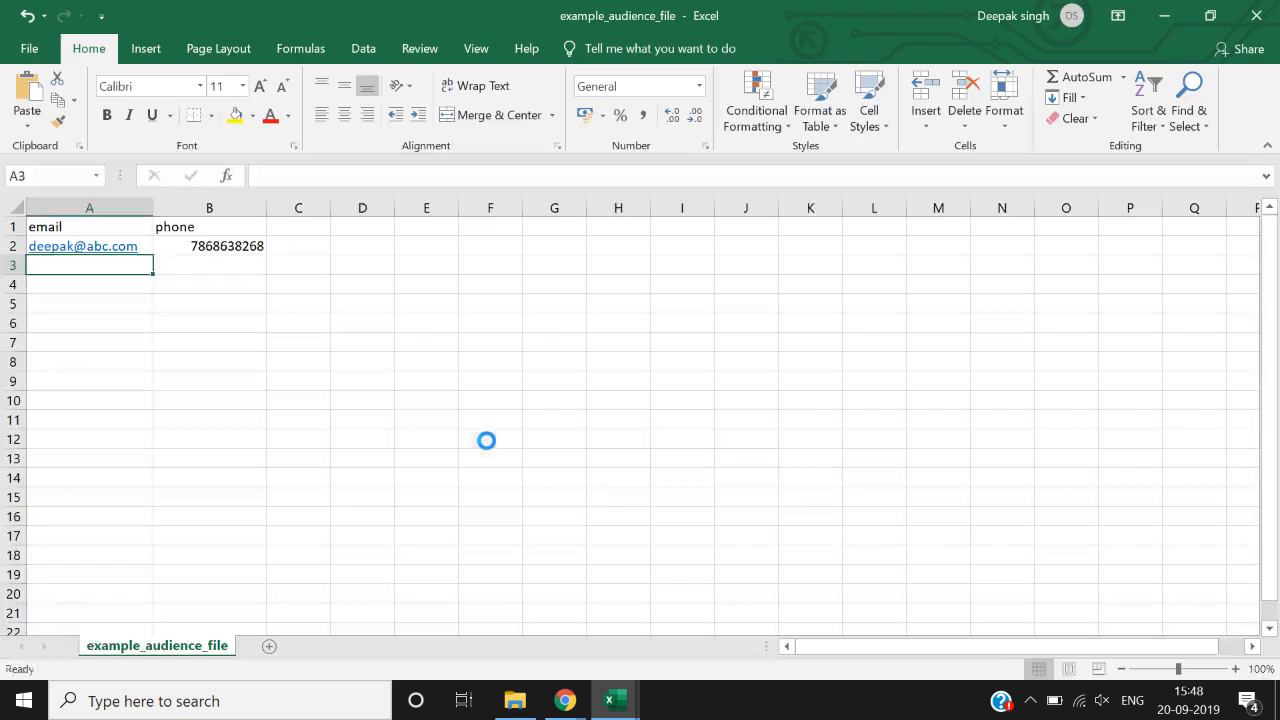
# - Back in Chrome, choose example_audience_file.csv from the Desktop as the customer file
pyautogui.moveTo(571, 700)
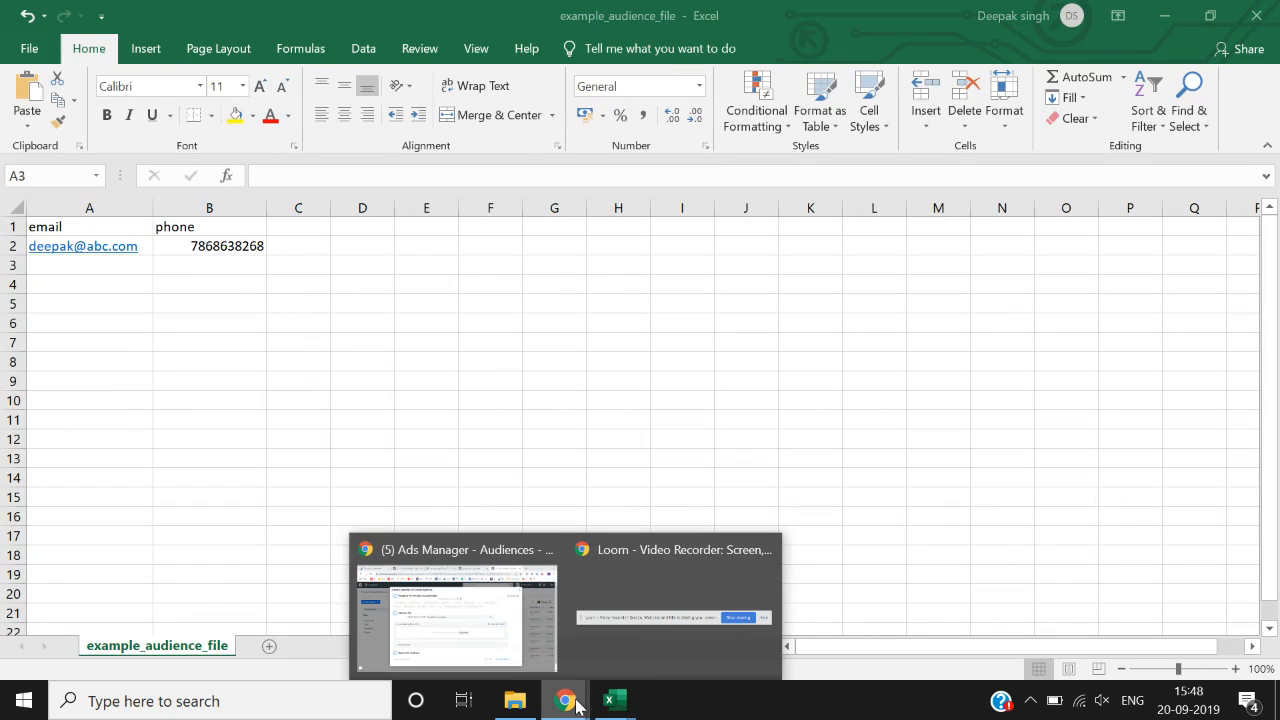
pyautogui.click(487, 619)
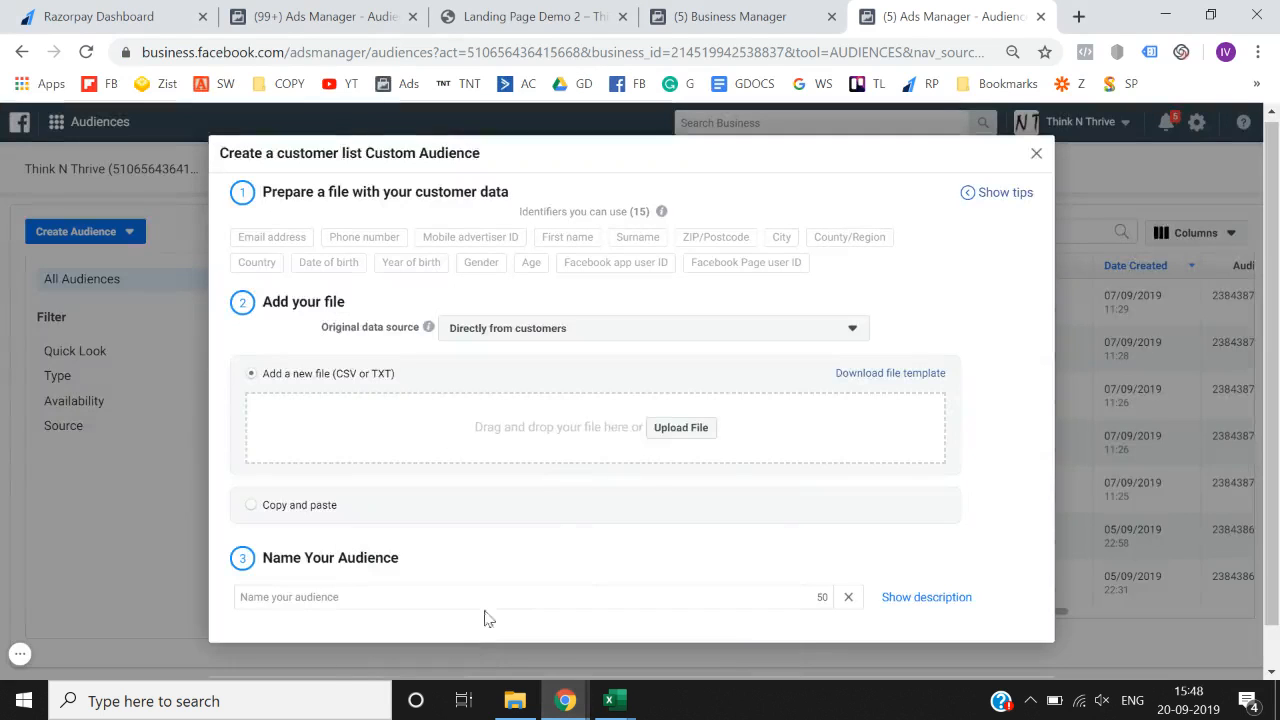
pyautogui.click(666, 432)
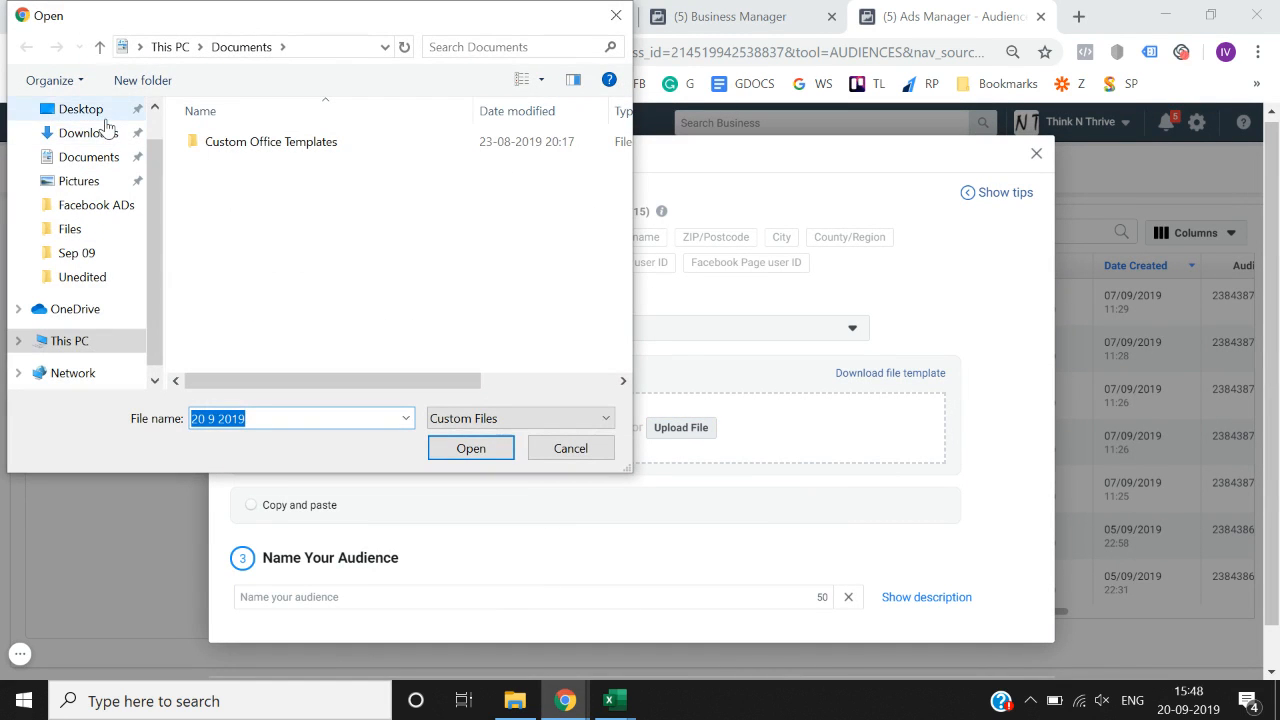
pyautogui.click(90, 110)
pyautogui.click(340, 160)
pyautogui.click(471, 448)
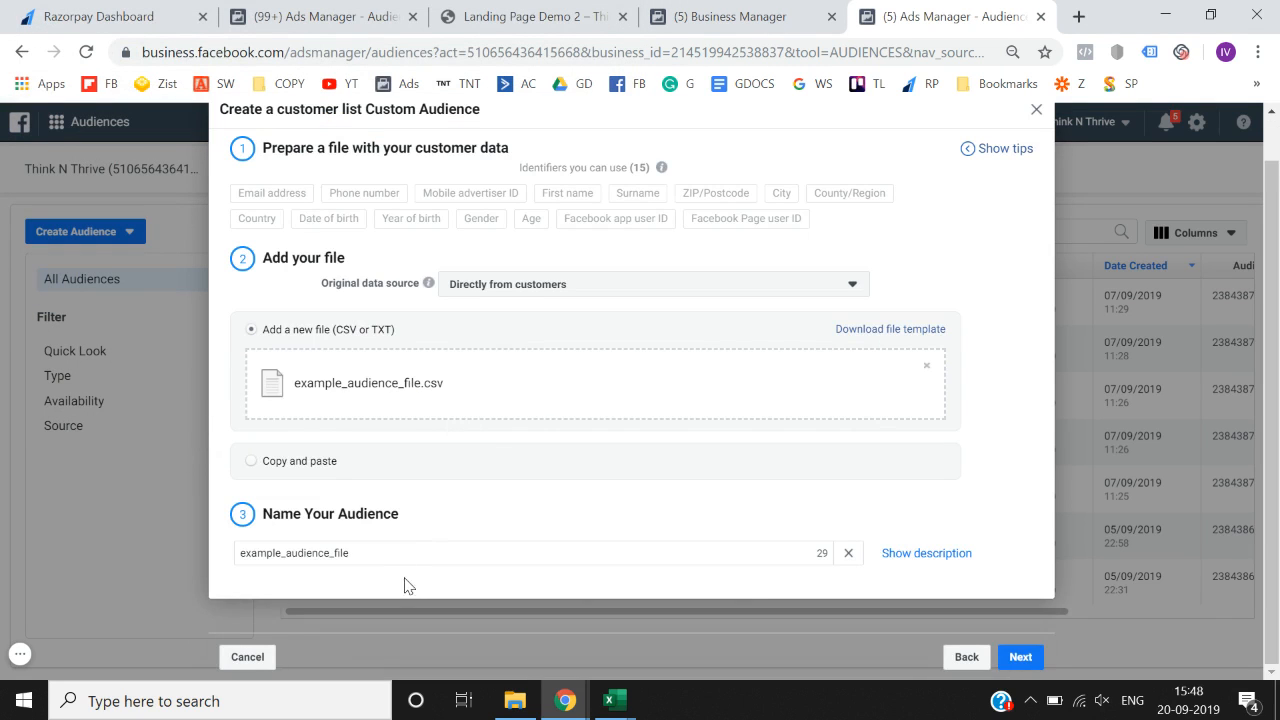
# - Rename the audience to 'Customers', then upload the list and create the audience
pyautogui.doubleClick(409, 549)
pyautogui.press('BackSpace')
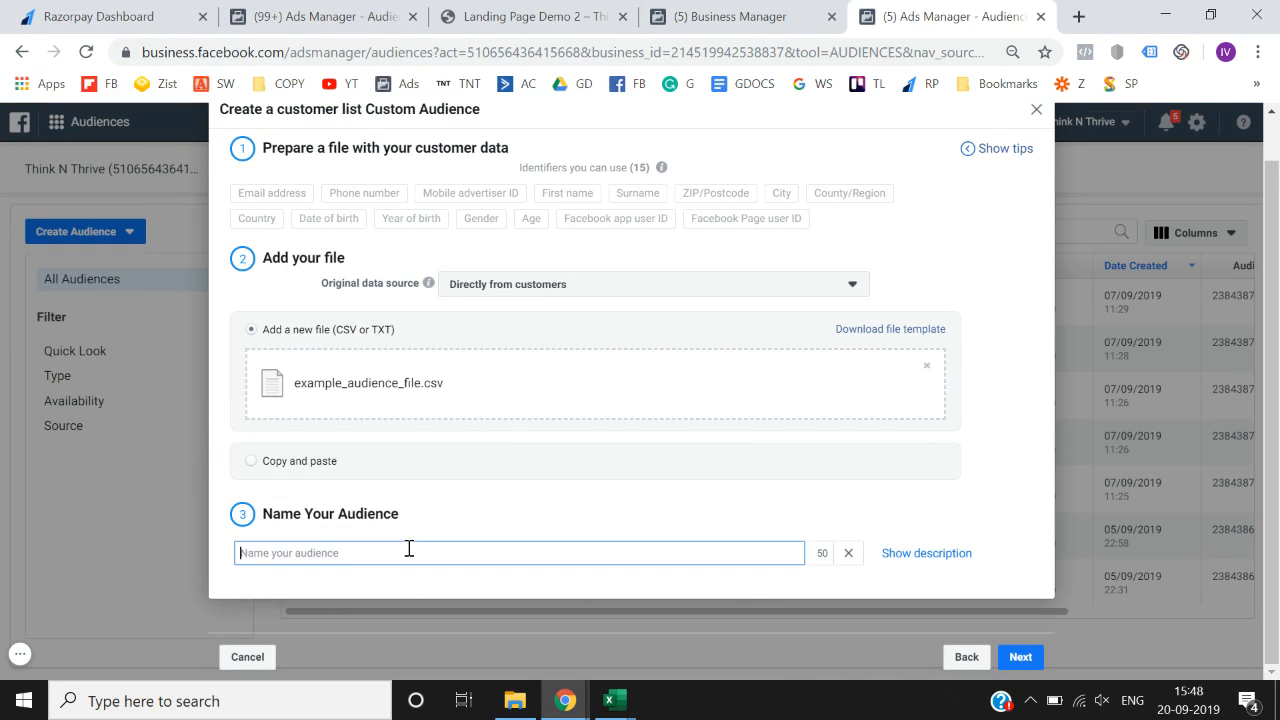
pyautogui.write('Customers')
pyautogui.click(1027, 660)
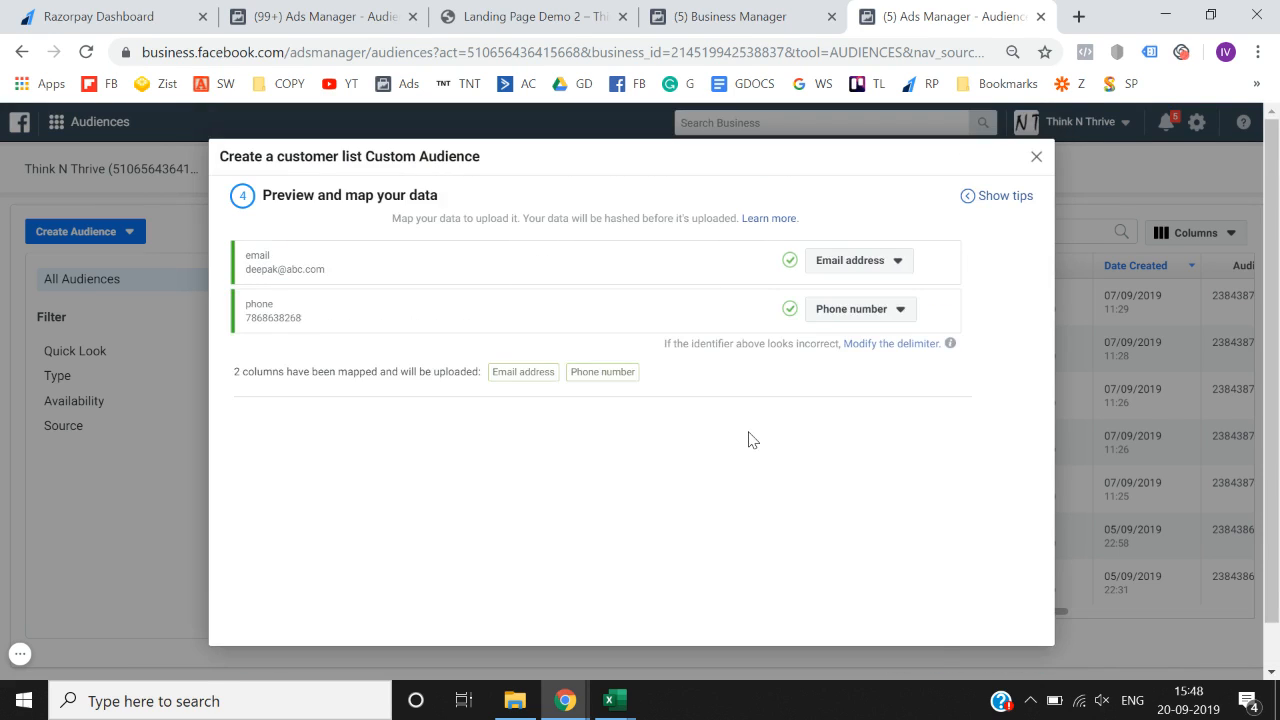
pyautogui.scroll(-1, 927, 643)
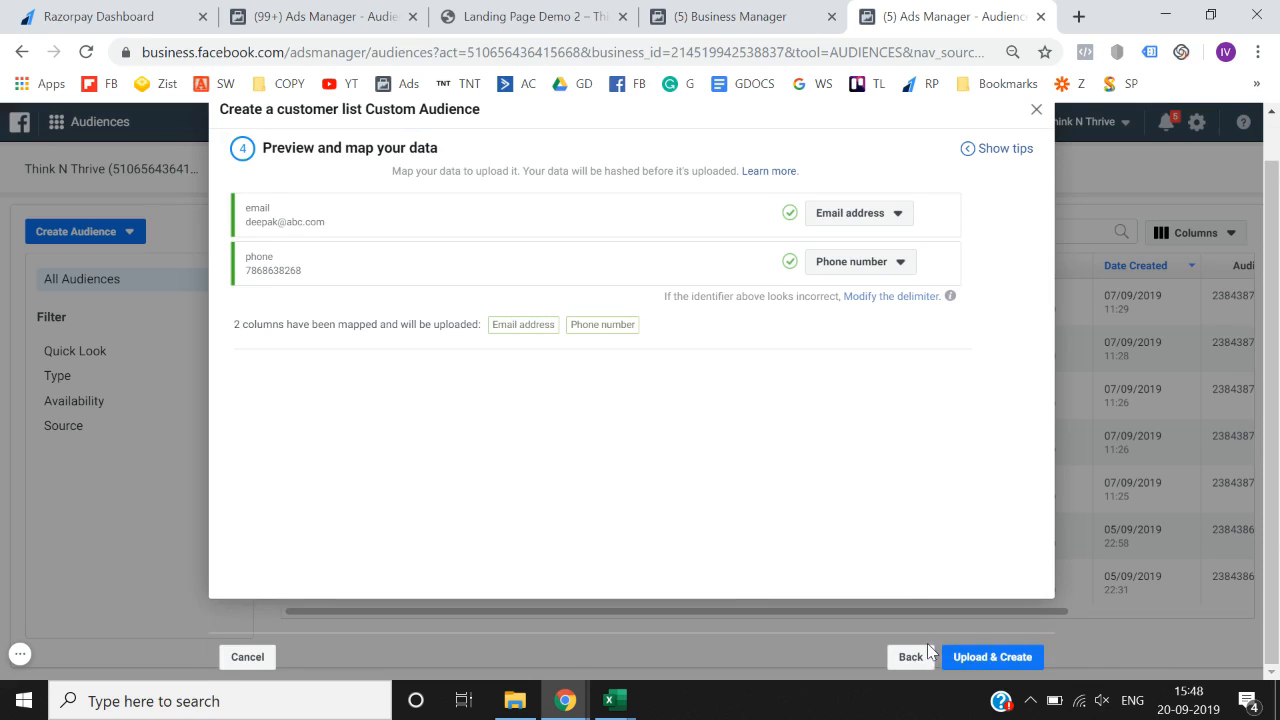
pyautogui.click(995, 658)
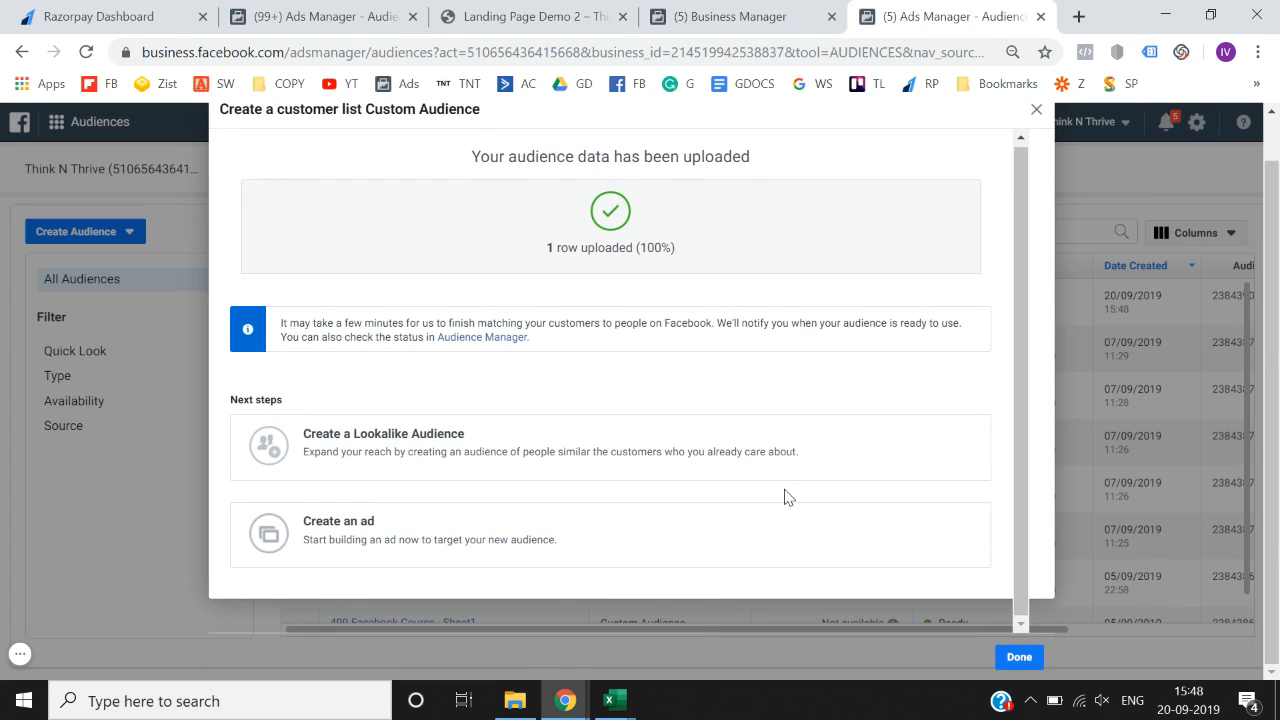
pyautogui.click(1020, 657)
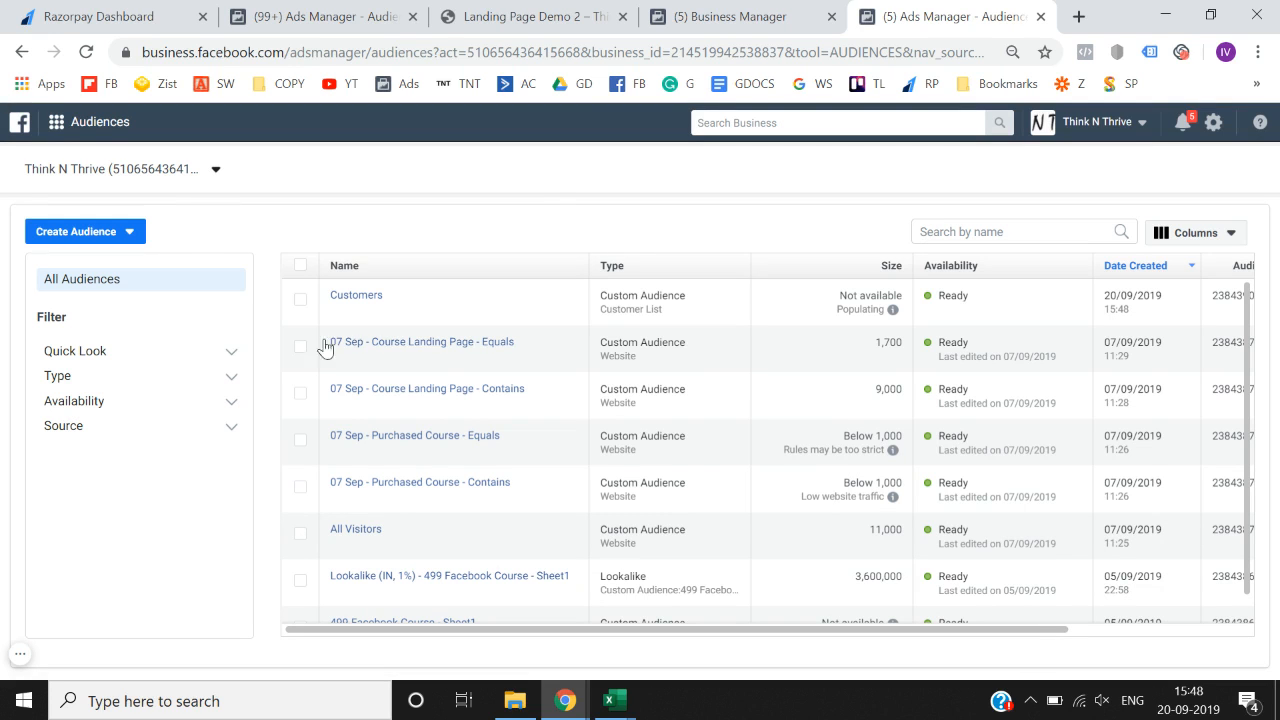
# - Check the landing page and Customers audiences tabs, ending on the Business Manager Home tab
pyautogui.moveTo(345, 338)
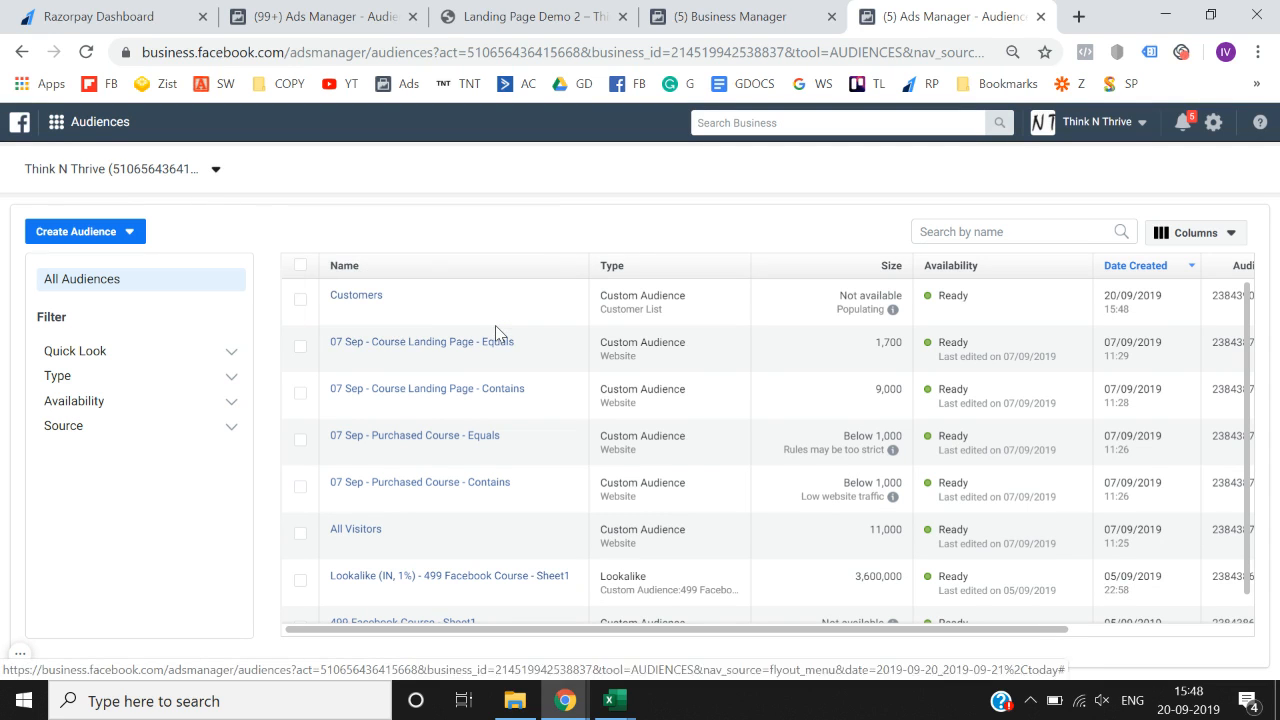
pyautogui.click(773, 10)
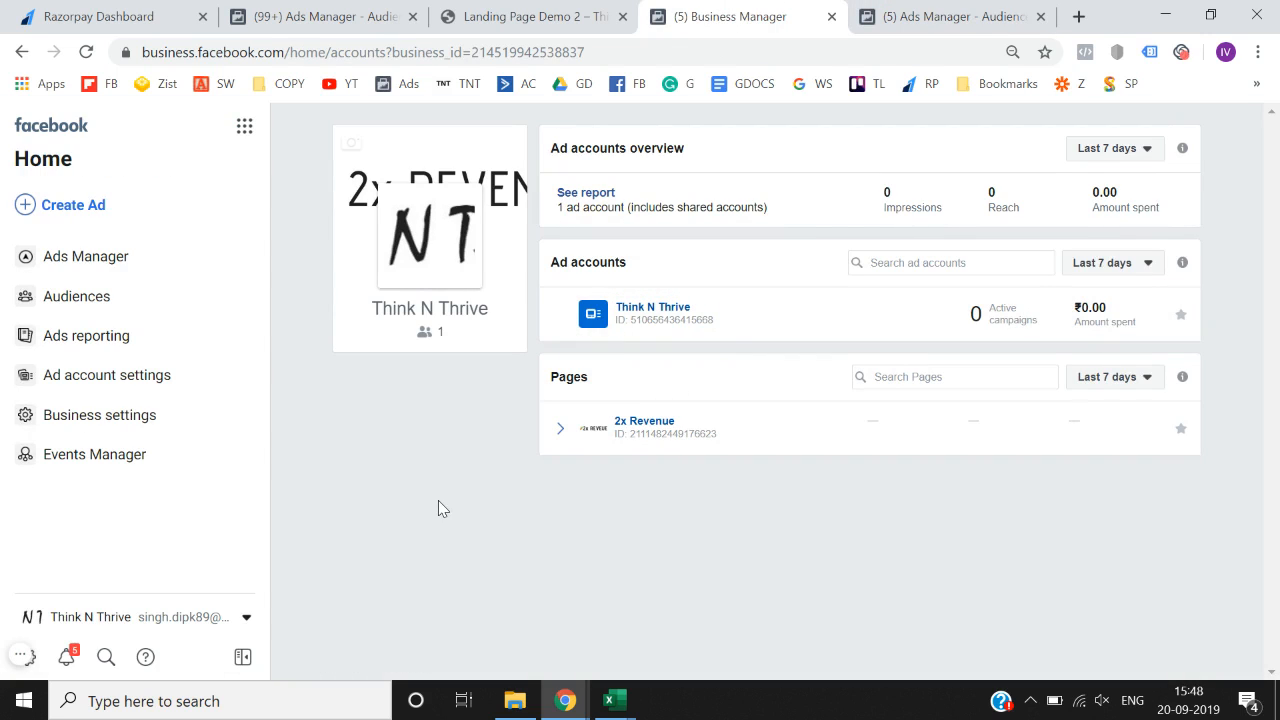
pyautogui.click(518, 8)
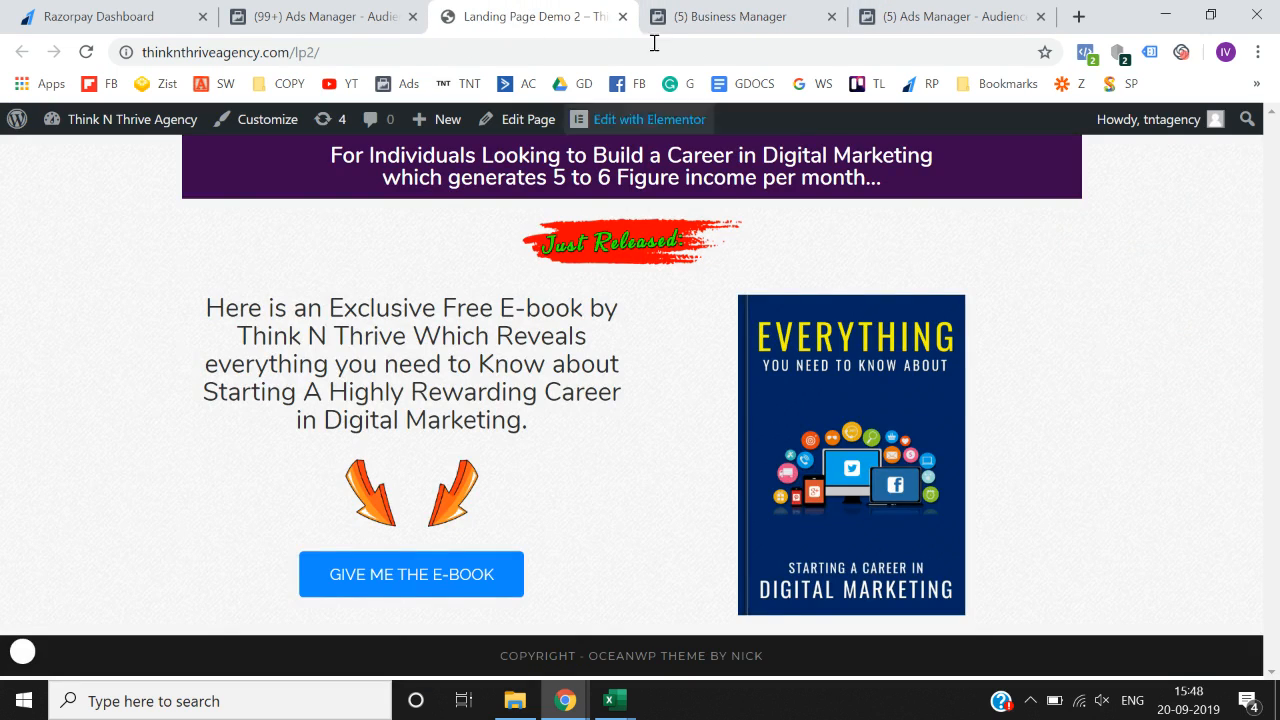
pyautogui.click(737, 12)
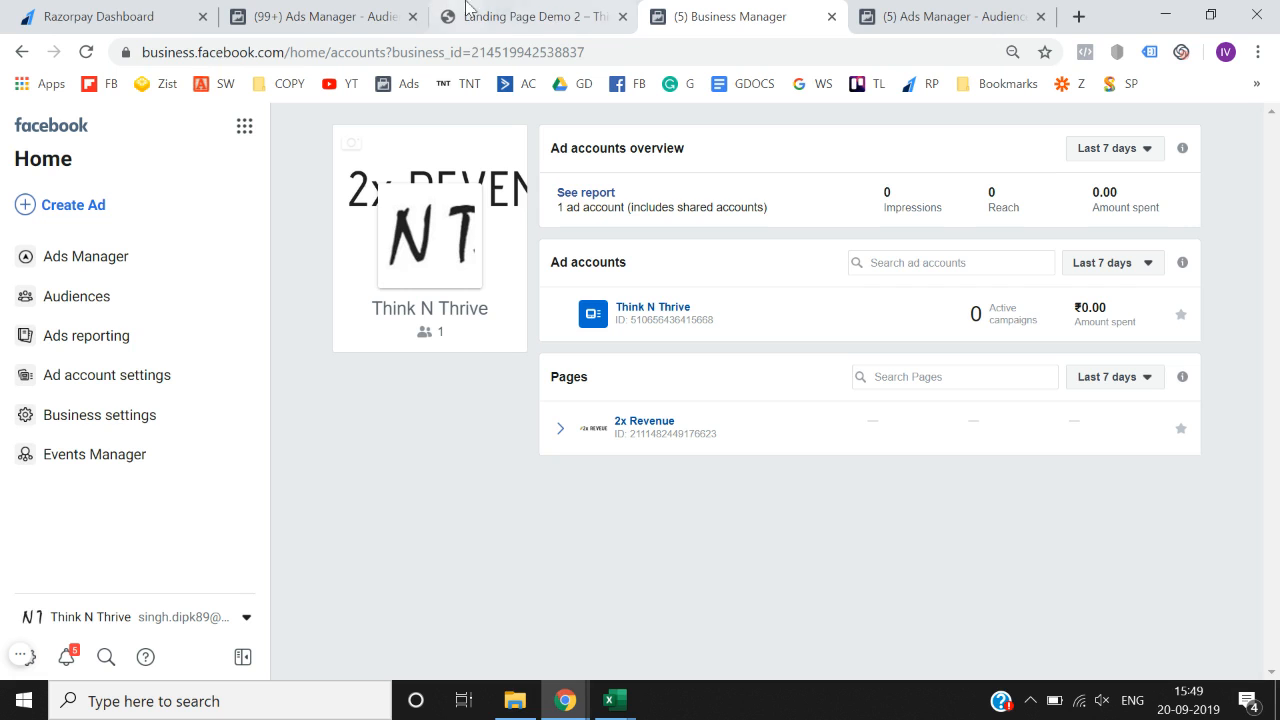
pyautogui.click(382, 5)
pyautogui.click(519, 7)
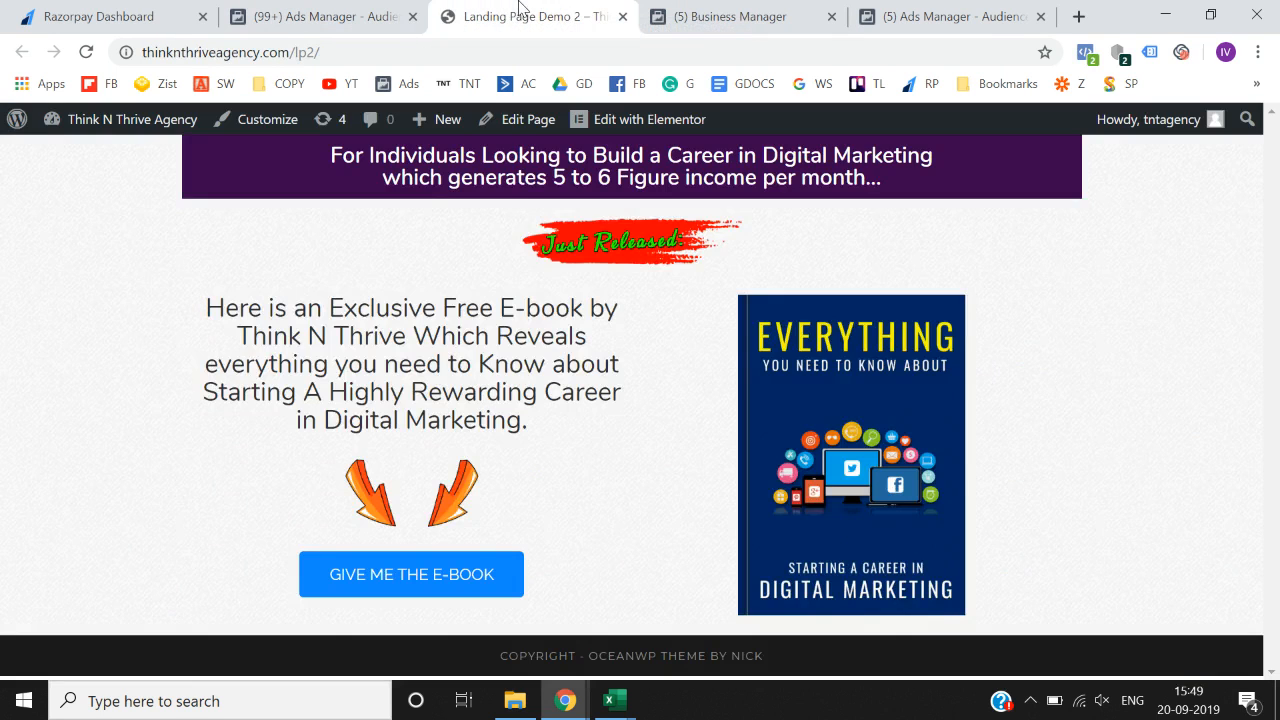
pyautogui.click(686, 8)
pyautogui.click(925, 8)
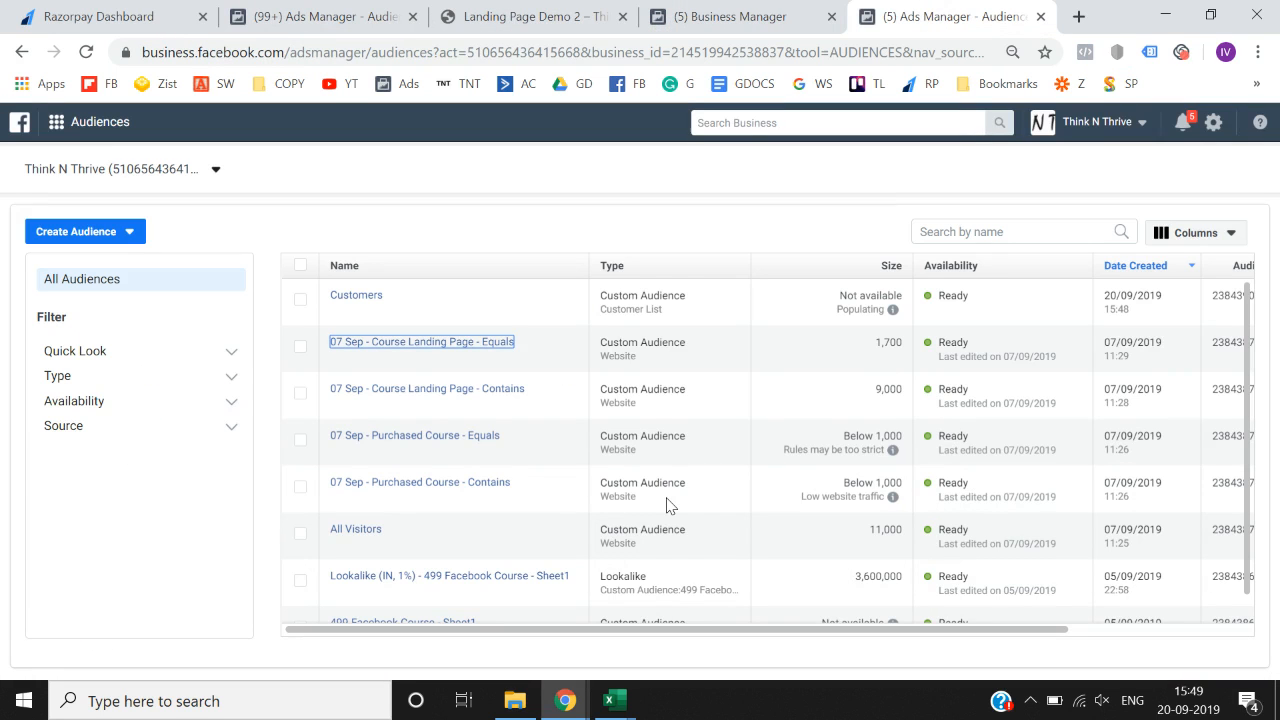
pyautogui.click(740, 16)
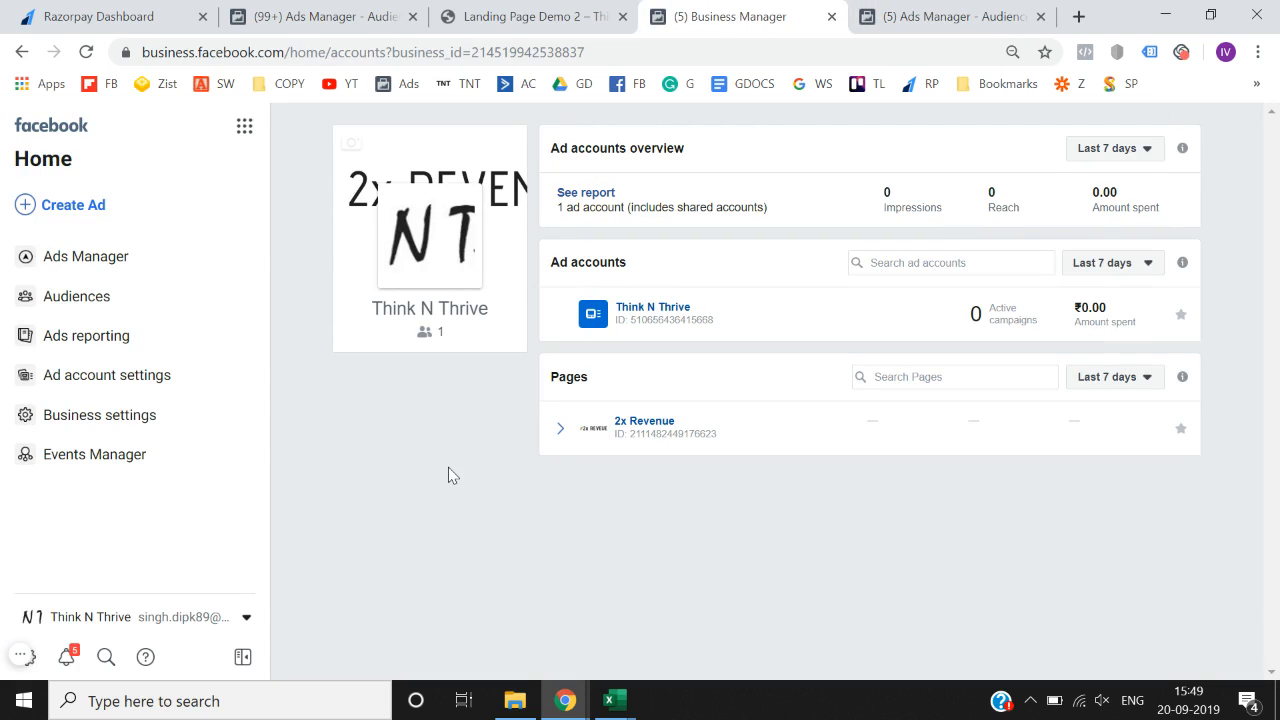